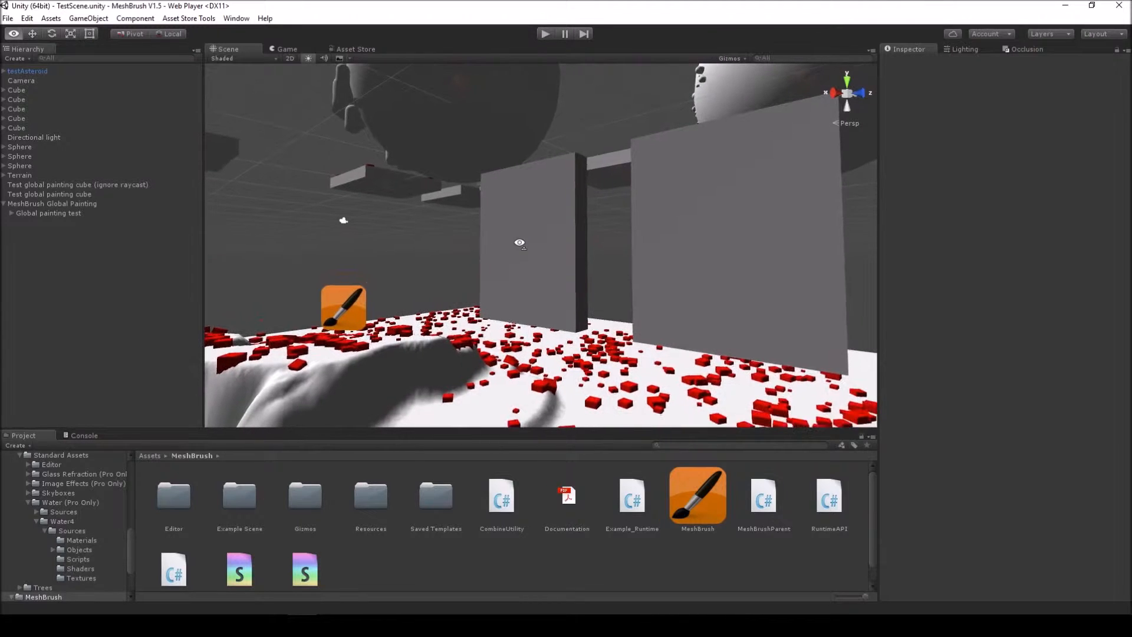
Select the white terrain covered with red cubes in the scene
{"action": "key", "text": "w"}
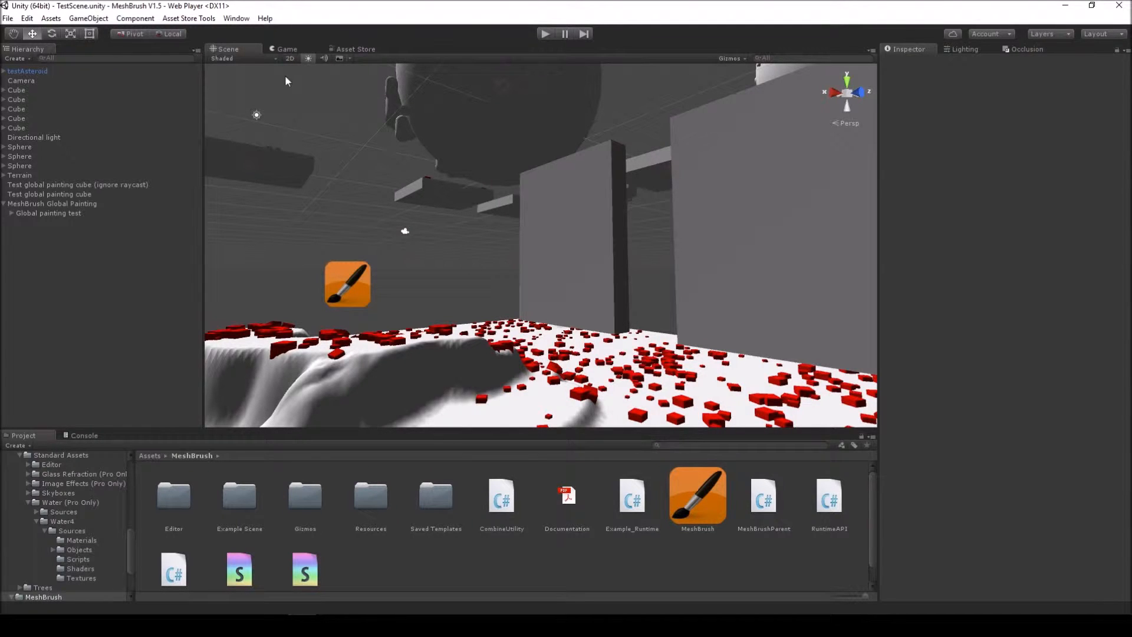
{"action": "right_click_drag", "start_coordinate": [484, 224], "coordinate": [561, 279]}
{"action": "mouse_move", "coordinate": [640, 318]}
{"action": "right_mouse_down"}
{"action": "mouse_move", "coordinate": [666, 333]}
{"action": "mouse_move", "coordinate": [625, 336]}
{"action": "mouse_move", "coordinate": [613, 324]}
{"action": "right_mouse_up"}
{"action": "key", "text": "a"}
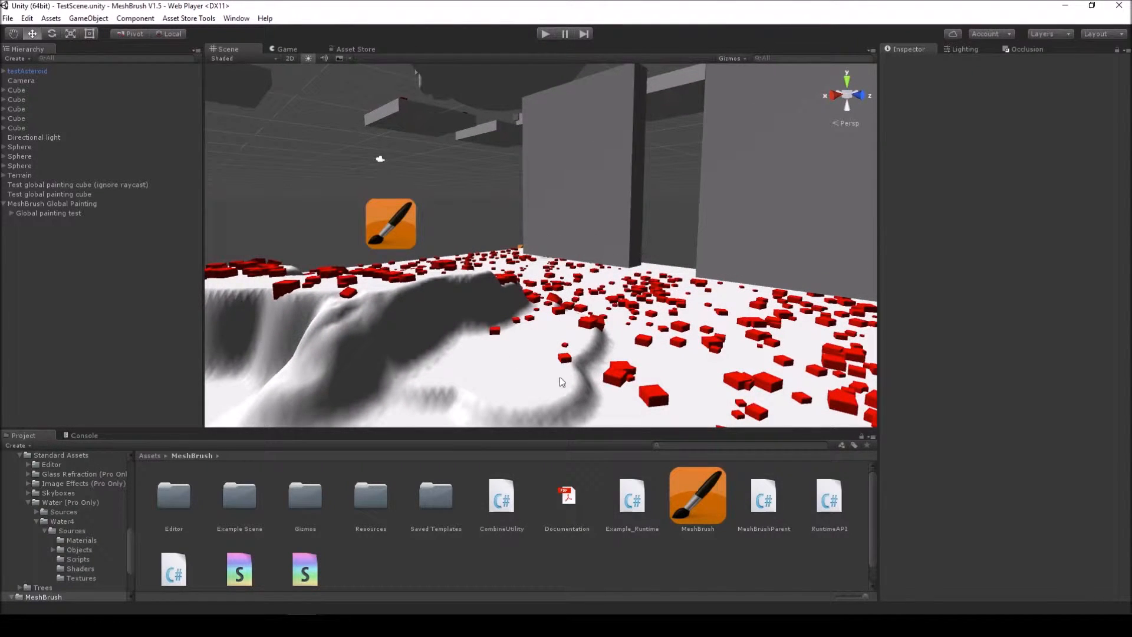
{"action": "mouse_move", "coordinate": [636, 280]}
{"action": "right_mouse_down"}
{"action": "mouse_move", "coordinate": [627, 268]}
{"action": "mouse_move", "coordinate": [771, 253]}
{"action": "mouse_move", "coordinate": [755, 255]}
{"action": "mouse_move", "coordinate": [767, 272]}
{"action": "mouse_move", "coordinate": [455, 258]}
{"action": "mouse_move", "coordinate": [709, 284]}
{"action": "right_mouse_up"}
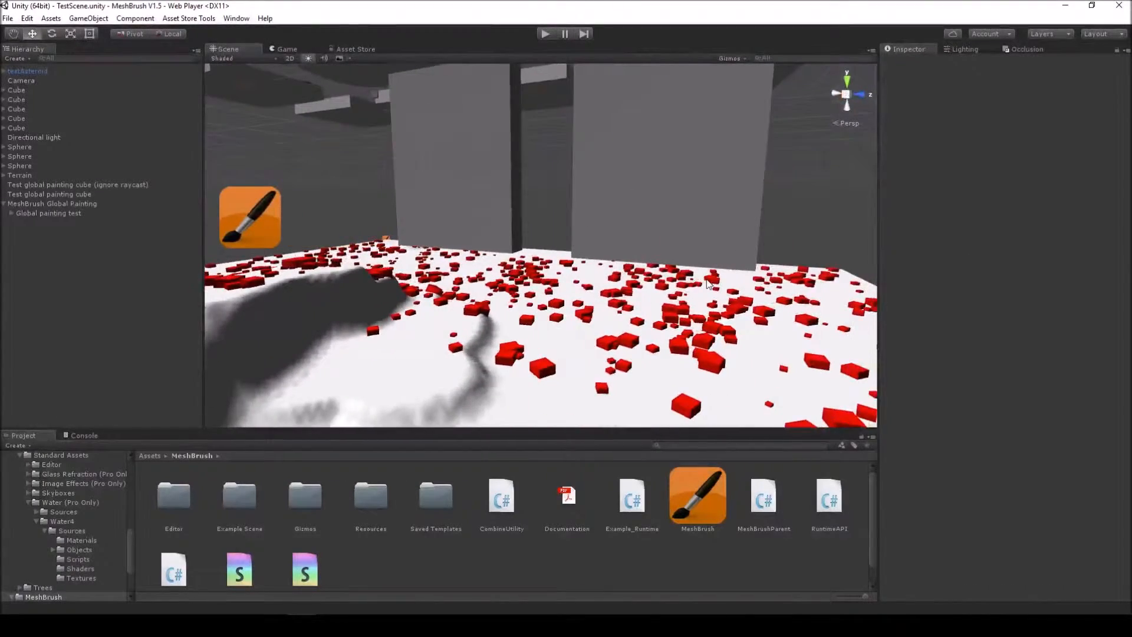
{"action": "right_click_drag", "start_coordinate": [471, 315], "coordinate": [451, 301]}
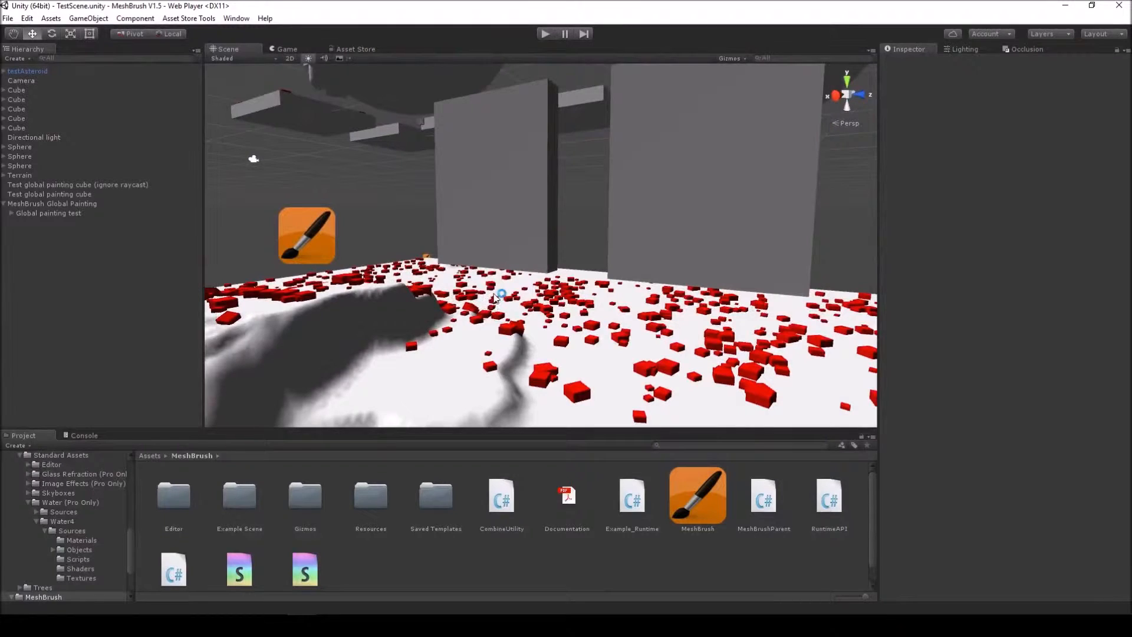
{"action": "mouse_move", "coordinate": [571, 295]}
{"action": "right_mouse_down"}
{"action": "mouse_move", "coordinate": [536, 314]}
{"action": "mouse_move", "coordinate": [441, 311]}
{"action": "mouse_move", "coordinate": [457, 318]}
{"action": "mouse_move", "coordinate": [458, 352]}
{"action": "right_mouse_up"}
{"action": "left_click", "coordinate": [546, 363]}
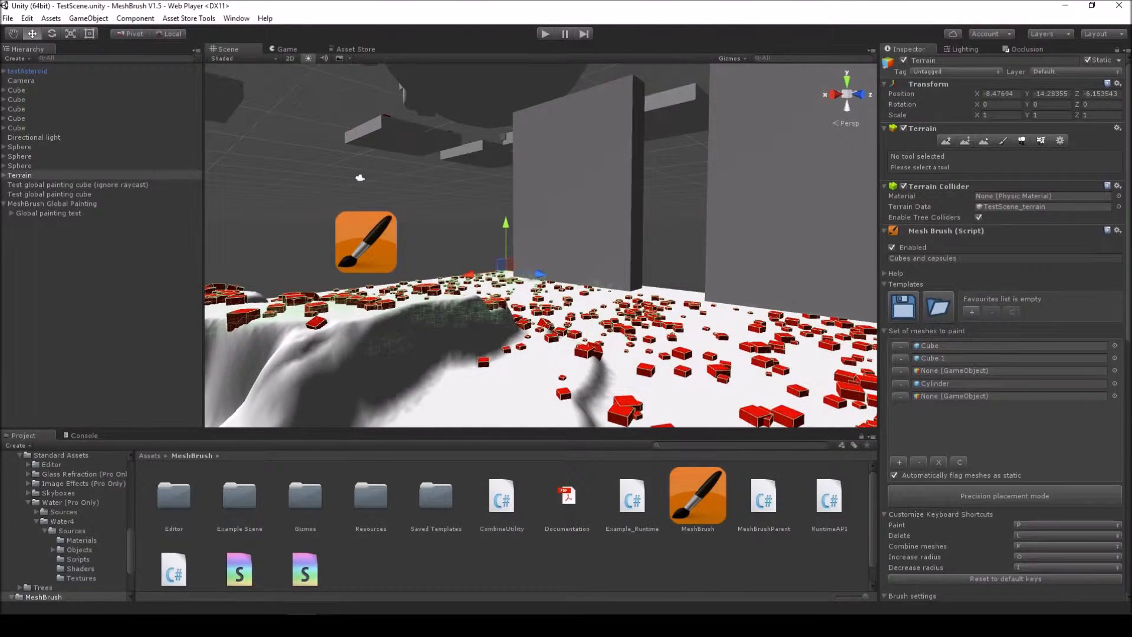
Collapse the Optimize, Apply additive scale, Randomize and Slopes sections of the terrain's Mesh Brush component
{"action": "scroll", "coordinate": [1004, 324], "scroll_direction": "down", "scroll_amount": 12}
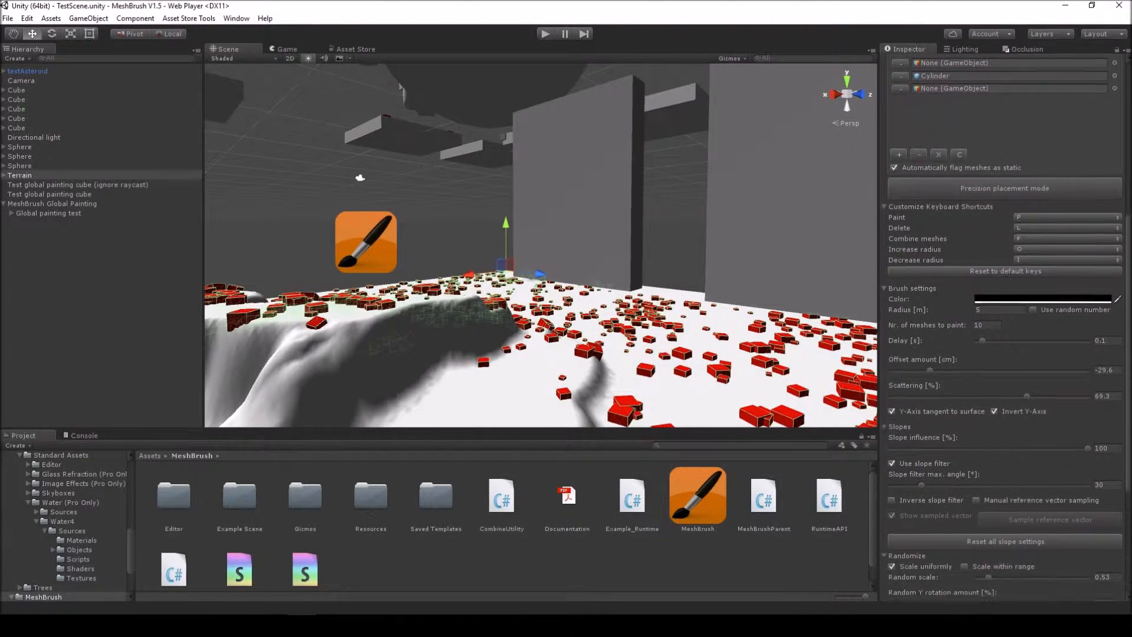
{"action": "scroll", "coordinate": [1002, 353], "scroll_direction": "down", "scroll_amount": 6}
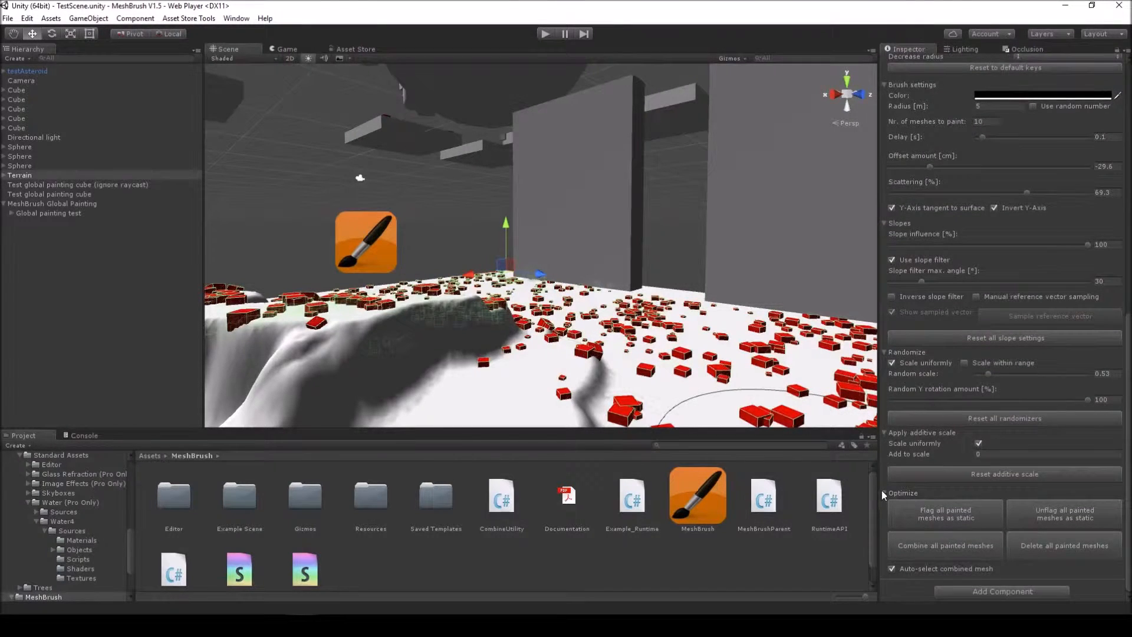
{"action": "left_click", "coordinate": [882, 493]}
{"action": "left_click", "coordinate": [886, 508]}
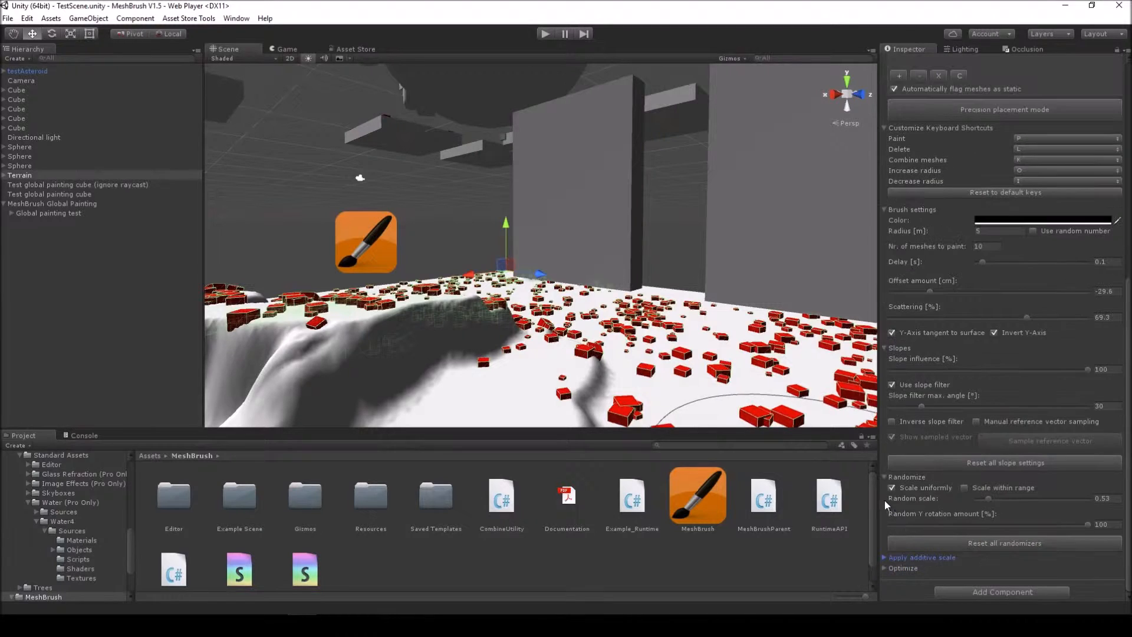
{"action": "left_click", "coordinate": [884, 477]}
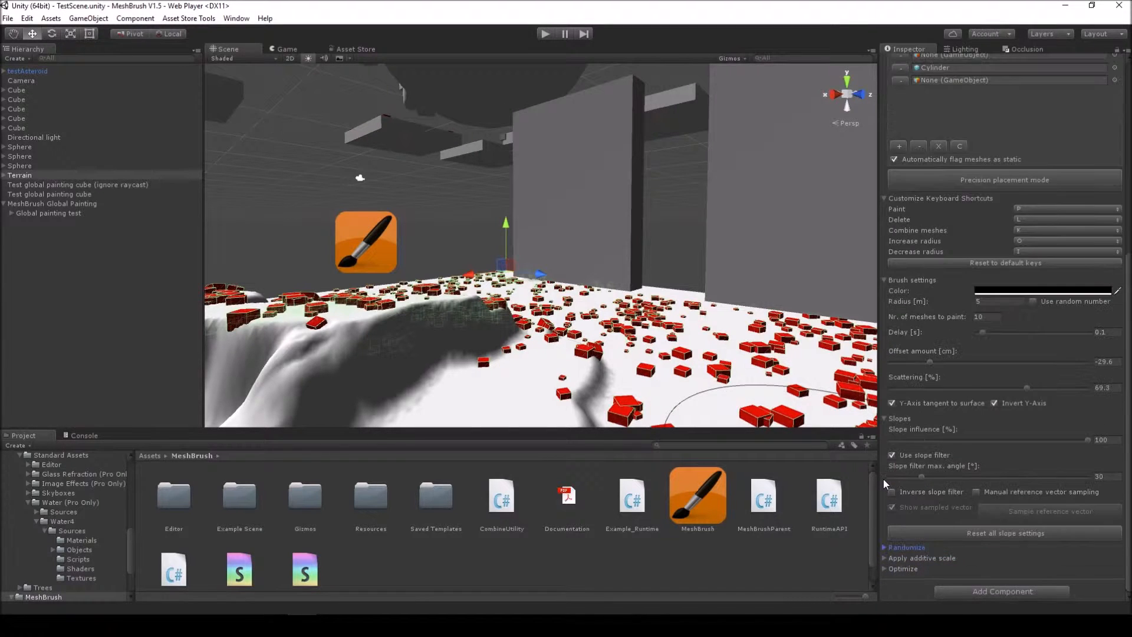
{"action": "left_click", "coordinate": [883, 418]}
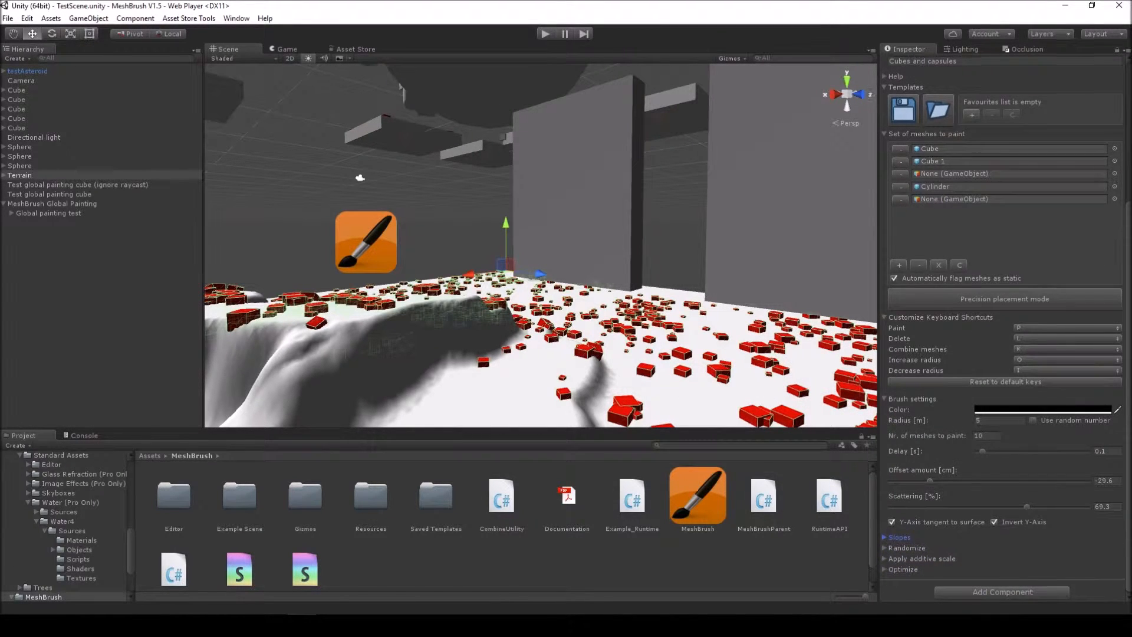
Add one empty slot to the set of meshes to paint and remove it again
{"action": "scroll", "coordinate": [1039, 202], "scroll_direction": "up", "scroll_amount": 3}
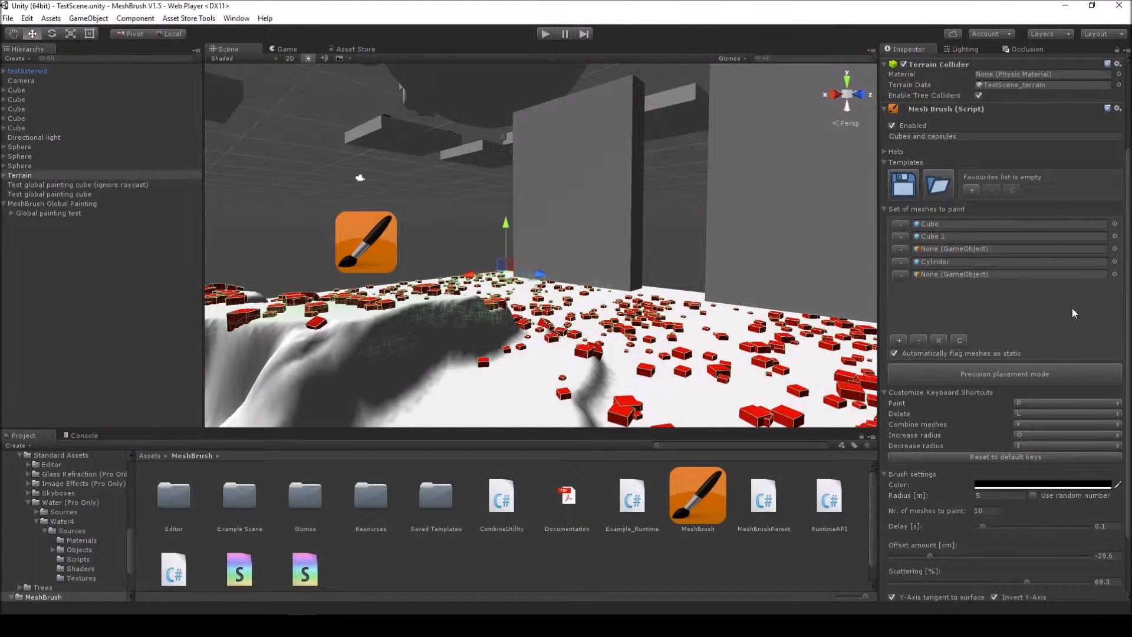
{"action": "scroll", "coordinate": [1039, 202], "scroll_direction": "up", "scroll_amount": 2}
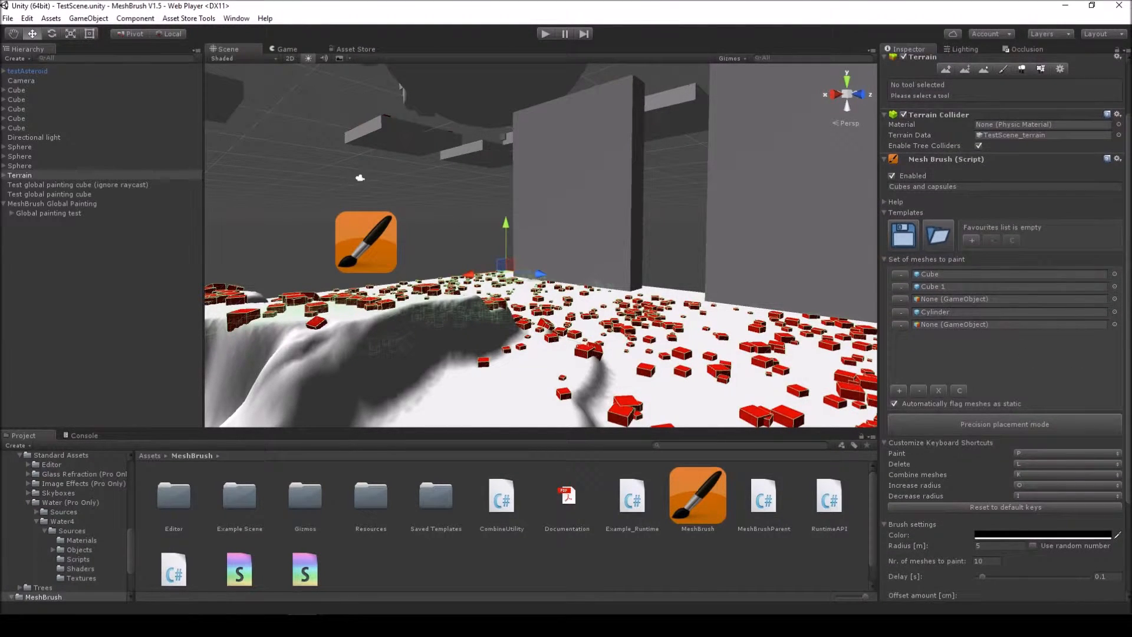
{"action": "scroll", "coordinate": [1005, 325], "scroll_direction": "down", "scroll_amount": 4}
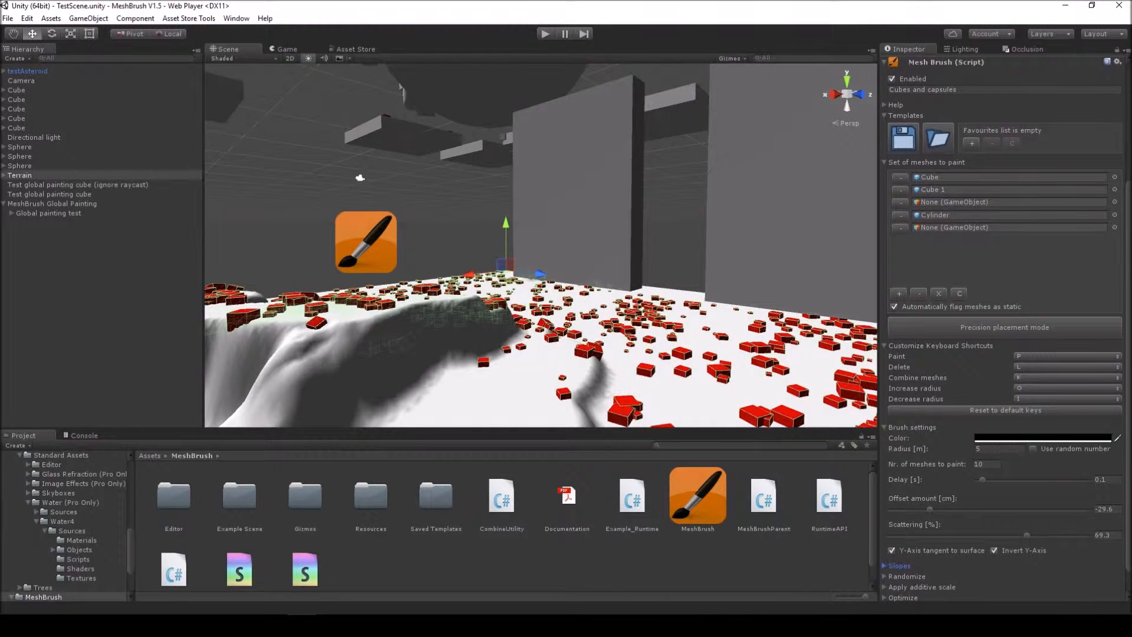
{"action": "left_click", "coordinate": [899, 293]}
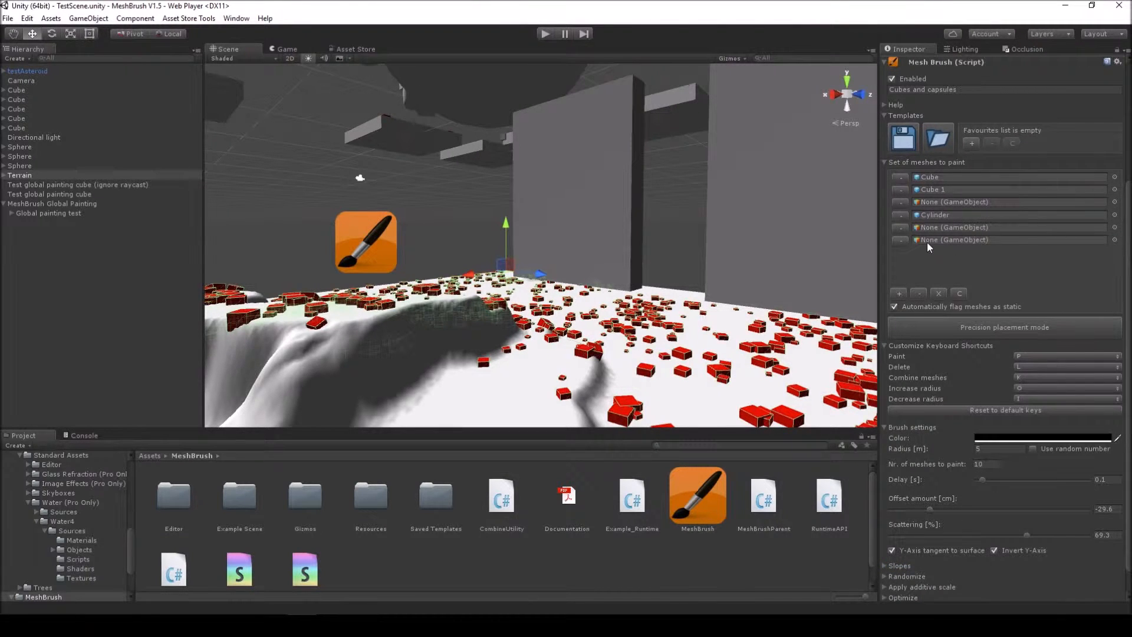
{"action": "left_click", "coordinate": [918, 293]}
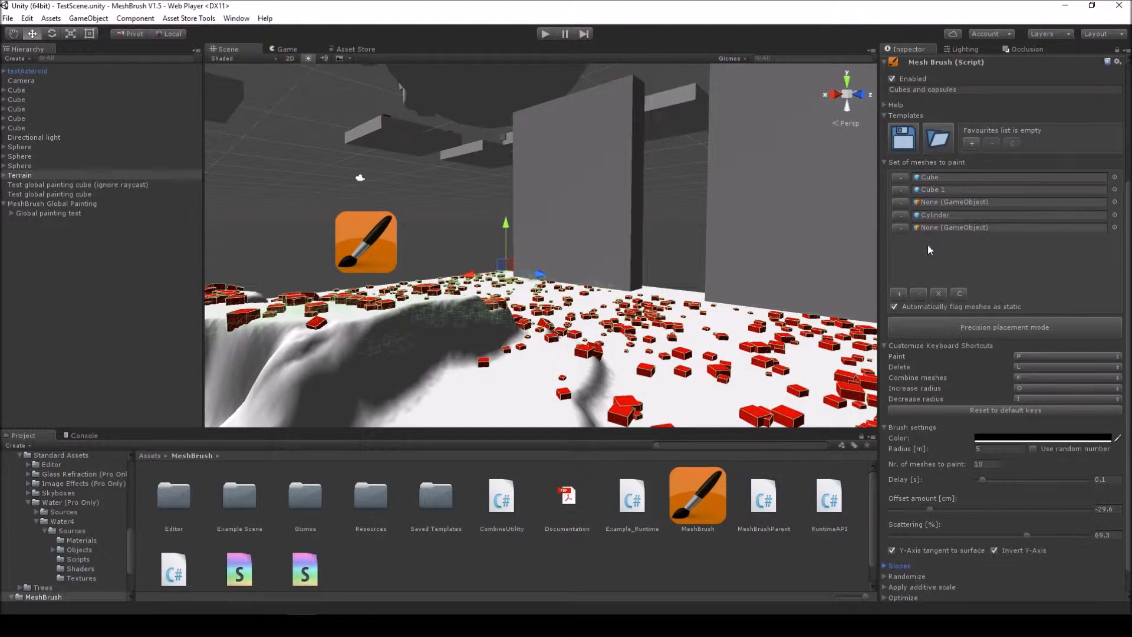
Remove the last three slots from the set of meshes to paint and add three empty ones
{"action": "left_click", "coordinate": [918, 292]}
{"action": "left_click", "coordinate": [919, 292]}
{"action": "left_click", "coordinate": [918, 292]}
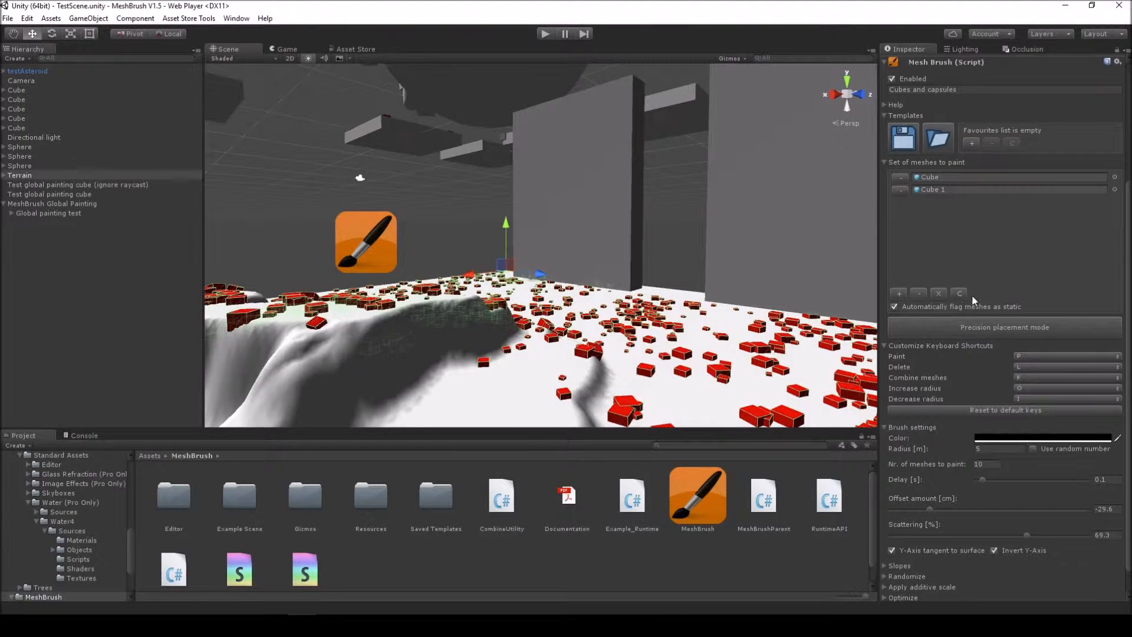
{"action": "left_click", "coordinate": [900, 293]}
{"action": "left_click", "coordinate": [901, 294]}
{"action": "left_click", "coordinate": [900, 293]}
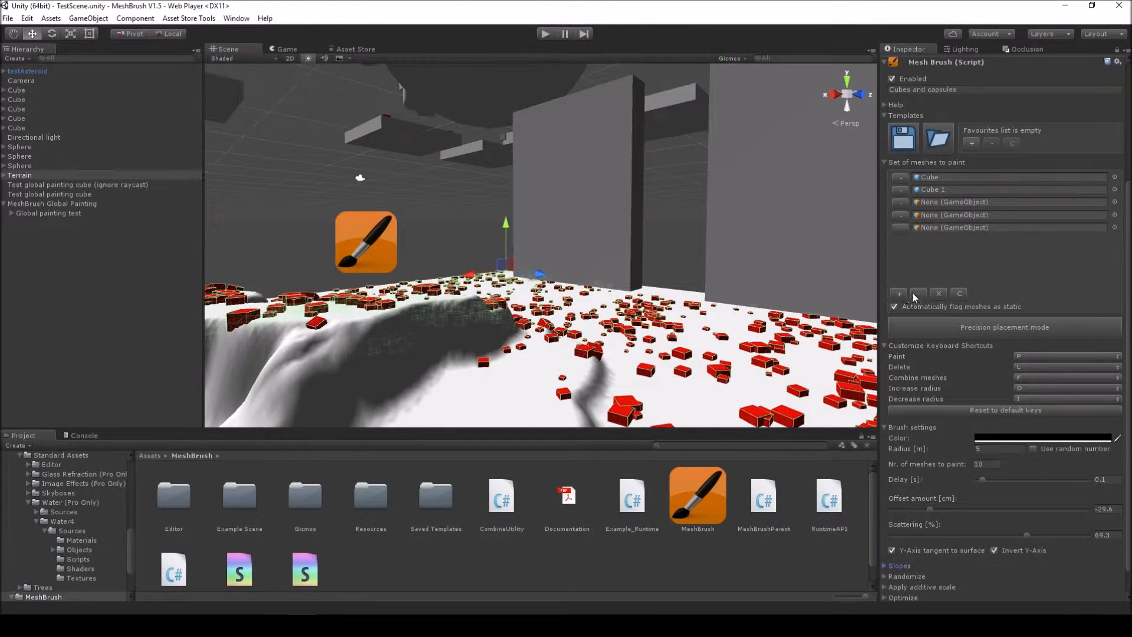
Reset the set of meshes to paint to a single empty slot and add three more empty slots
{"action": "left_click", "coordinate": [959, 292]}
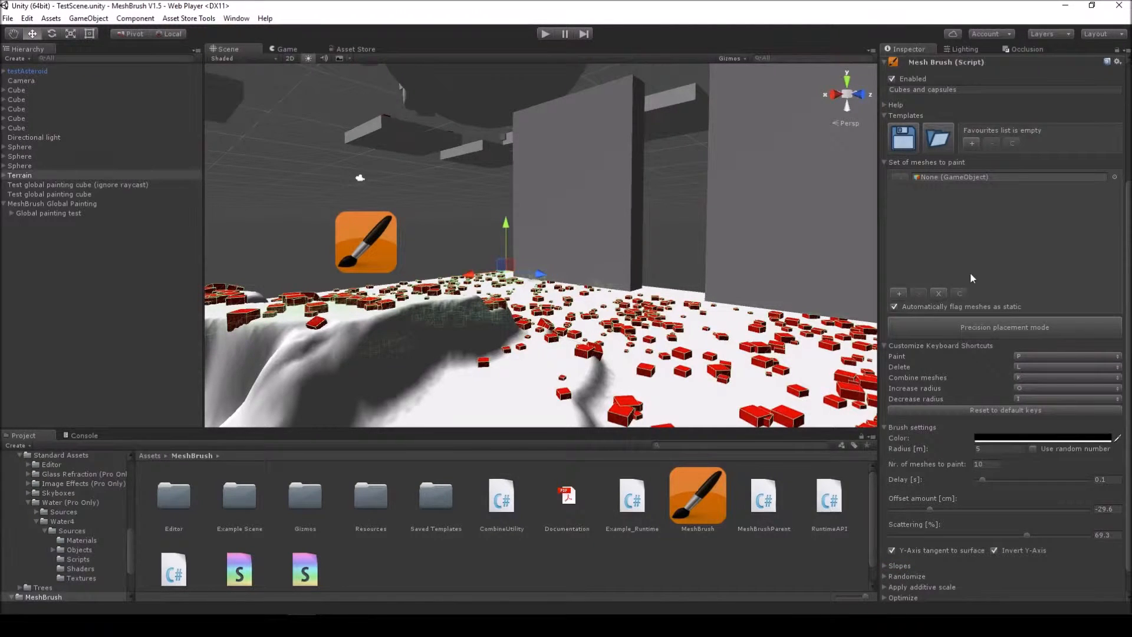
{"action": "left_click", "coordinate": [903, 293]}
{"action": "left_click", "coordinate": [903, 292]}
{"action": "left_click", "coordinate": [903, 293]}
Assign 1_8m and 20m to the third and fourth mesh slots, and clear all slot assignments while keeping the slots
{"action": "left_click", "coordinate": [1113, 202]}
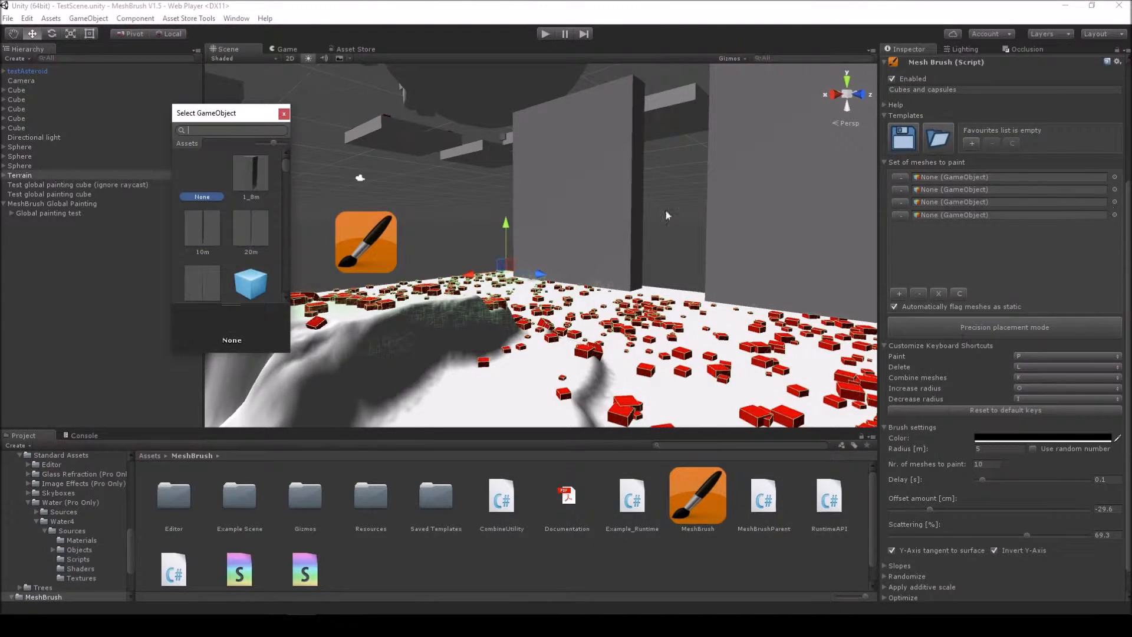
{"action": "double_click", "coordinate": [252, 171]}
{"action": "left_click", "coordinate": [1114, 214]}
{"action": "double_click", "coordinate": [241, 234]}
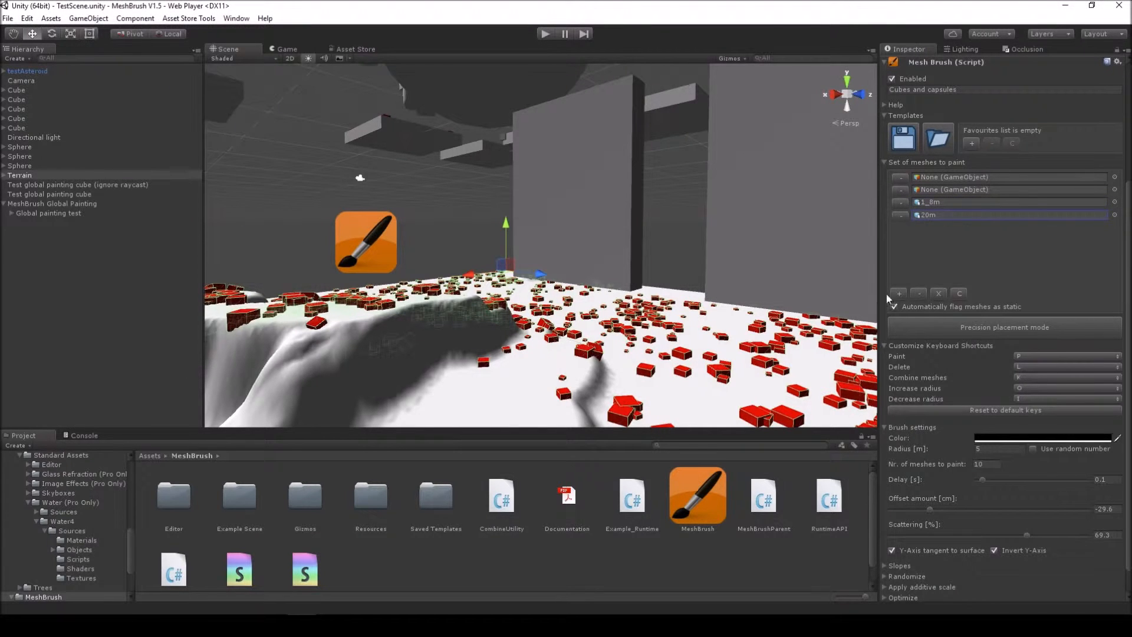
{"action": "left_click", "coordinate": [937, 293]}
Assign the Cube and Cube 1 objects to the first two slots in the set of meshes to paint
{"action": "mouse_move", "coordinate": [686, 260]}
{"action": "right_mouse_down"}
{"action": "mouse_move", "coordinate": [758, 288]}
{"action": "mouse_move", "coordinate": [672, 271]}
{"action": "right_mouse_up"}
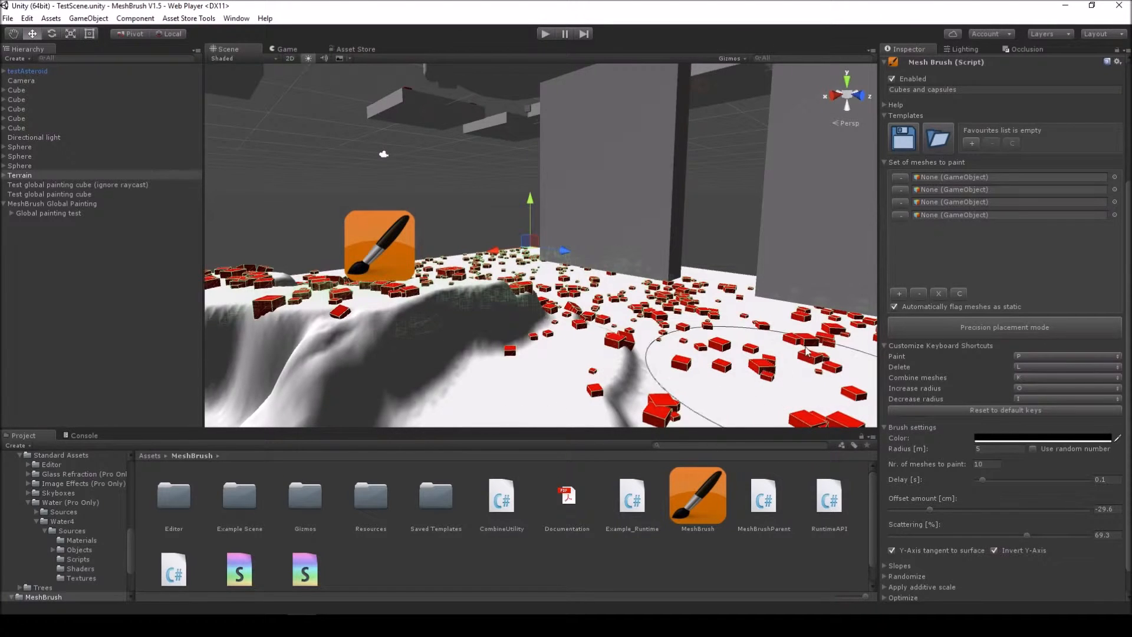
{"action": "left_click", "coordinate": [1114, 190]}
{"action": "type", "text": "cu"}
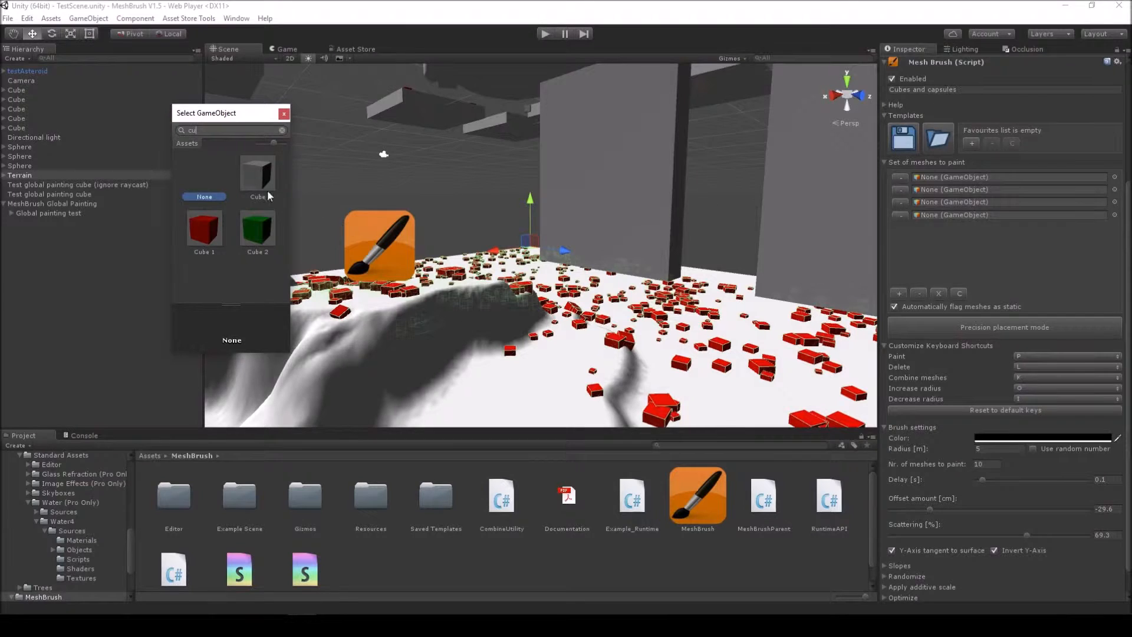
{"action": "double_click", "coordinate": [267, 190]}
{"action": "left_click", "coordinate": [1114, 201]}
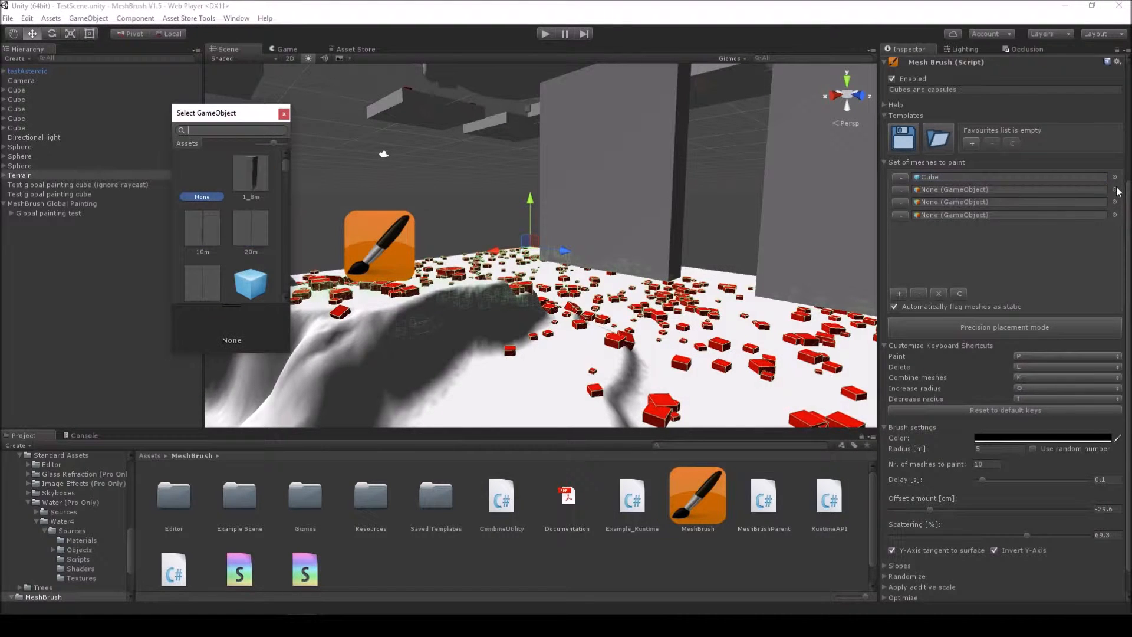
{"action": "double_click", "coordinate": [204, 228]}
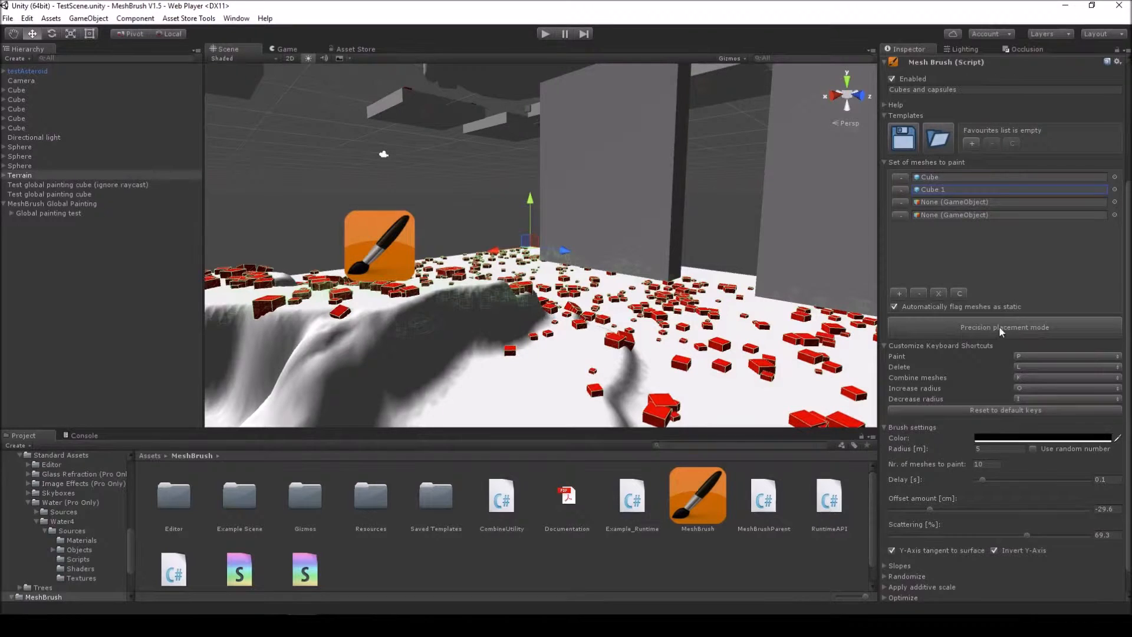
Remove the two empty slots at the end of the set of meshes to paint
{"action": "scroll", "coordinate": [1002, 327], "scroll_direction": "up", "scroll_amount": 2}
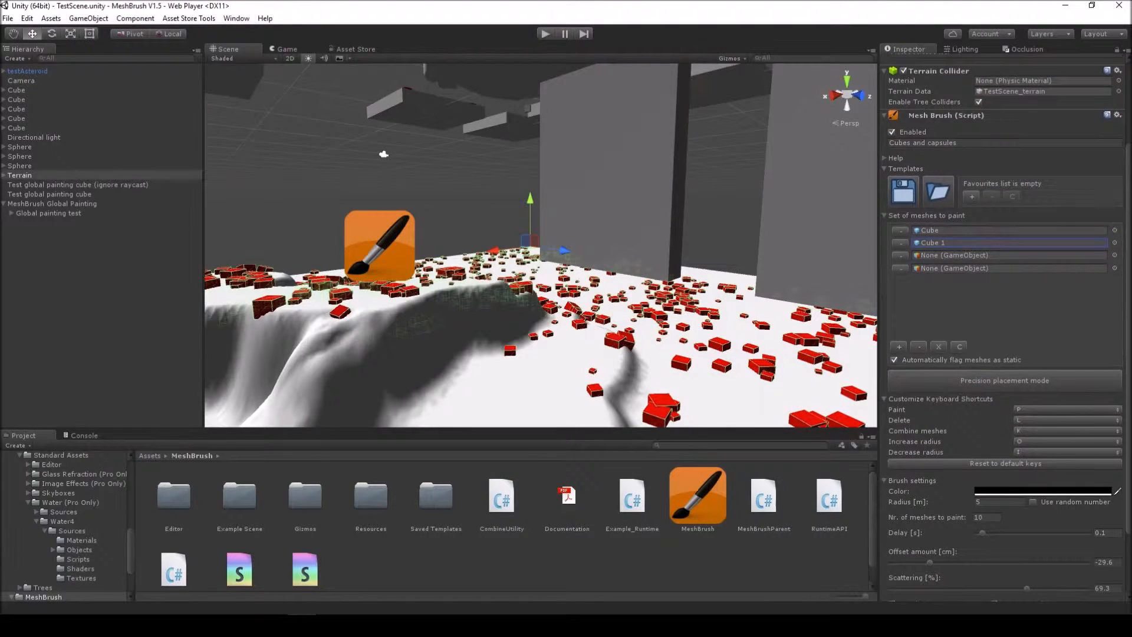
{"action": "scroll", "coordinate": [688, 296], "scroll_direction": "down", "scroll_amount": 5}
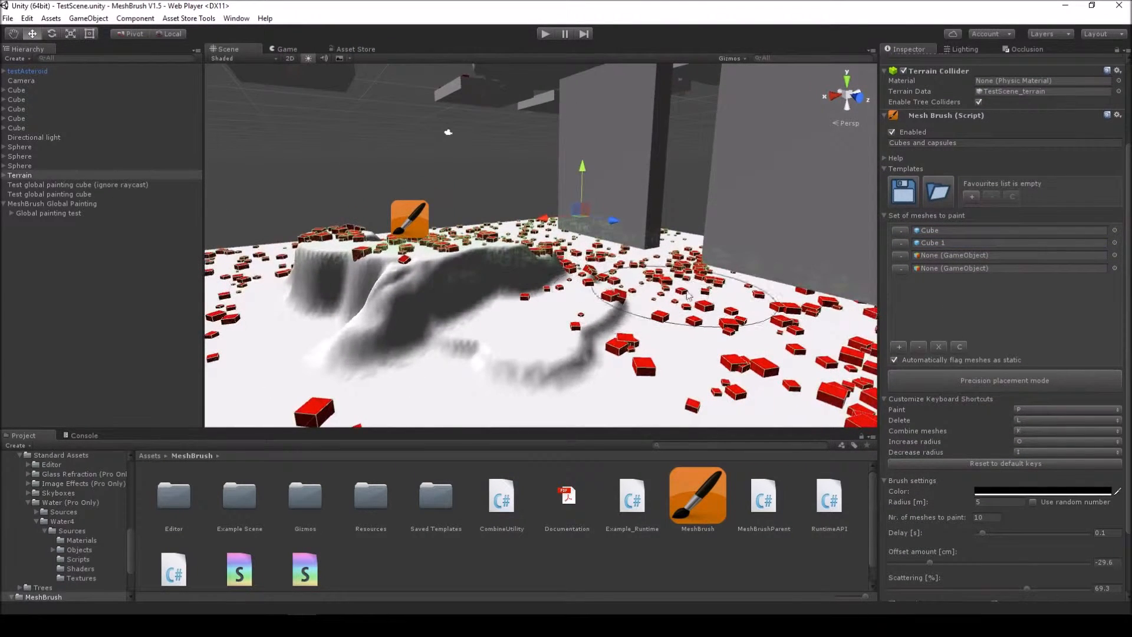
{"action": "left_click", "coordinate": [919, 346]}
{"action": "left_click", "coordinate": [919, 346]}
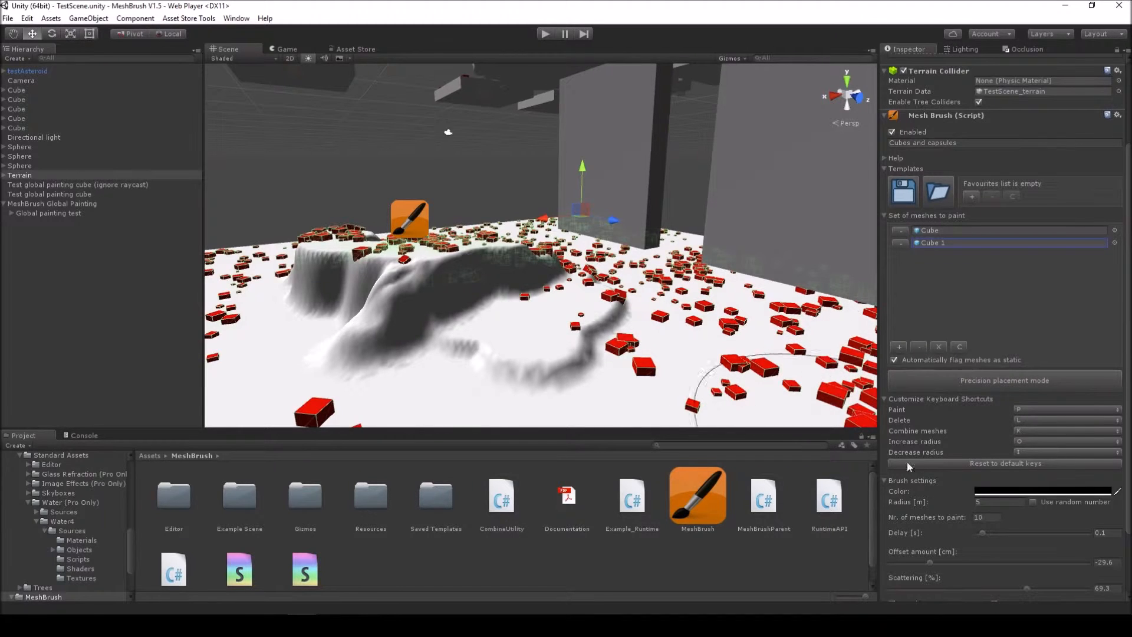
Collapse and re-expand Brush settings, and look into the Apply additive scale and Randomize sections of the Mesh Brush component
{"action": "left_click", "coordinate": [883, 480]}
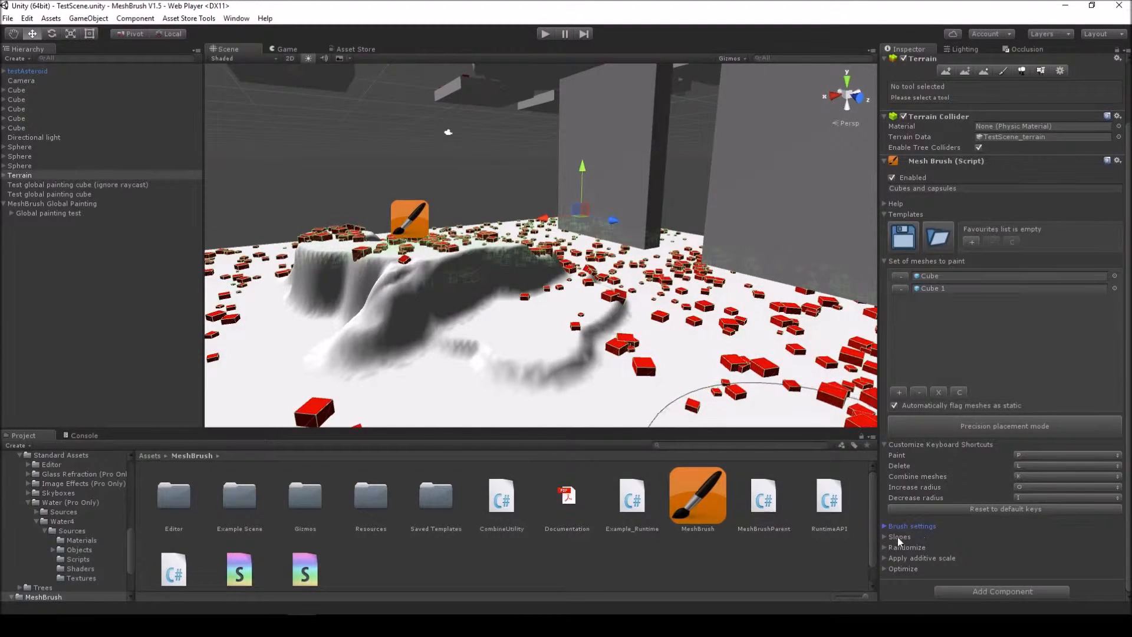
{"action": "left_click", "coordinate": [885, 558]}
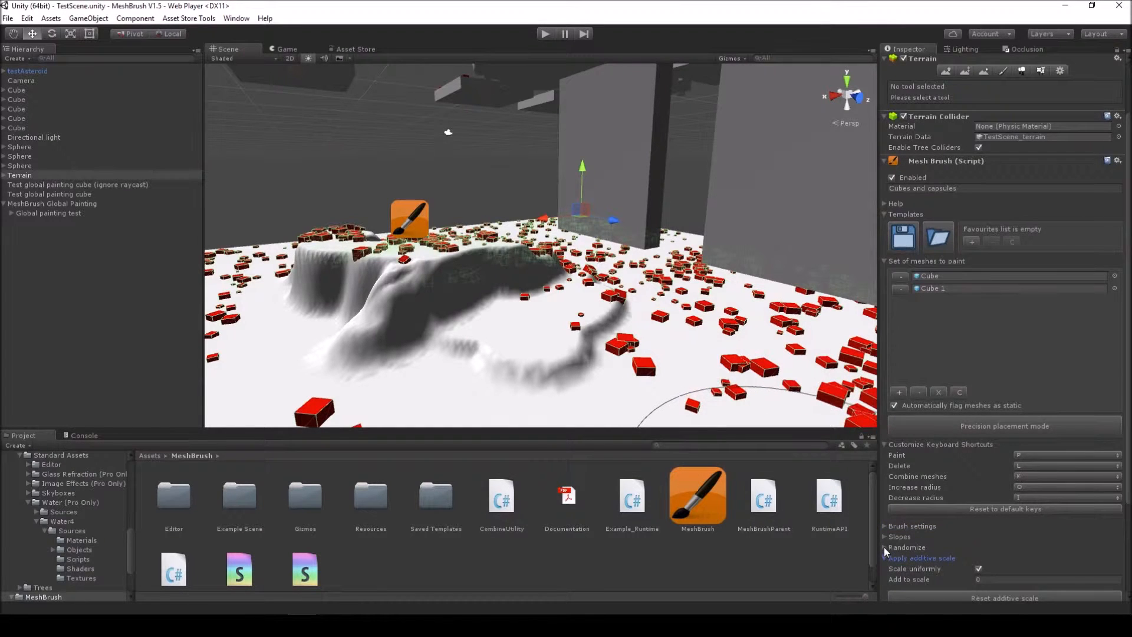
{"action": "left_click", "coordinate": [884, 547]}
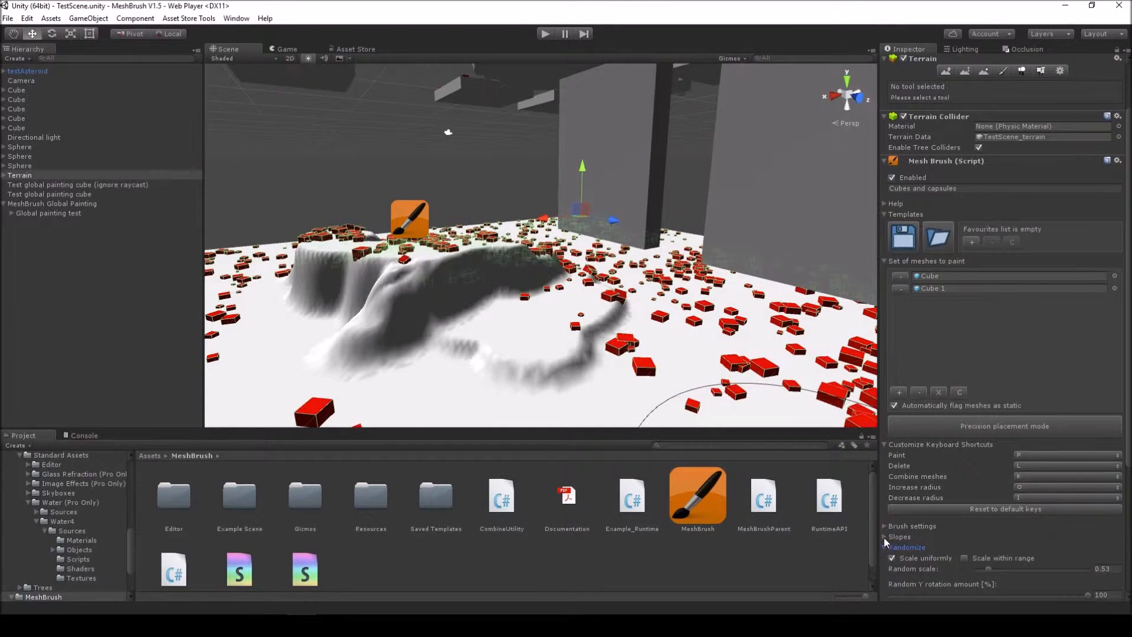
{"action": "left_click", "coordinate": [884, 525]}
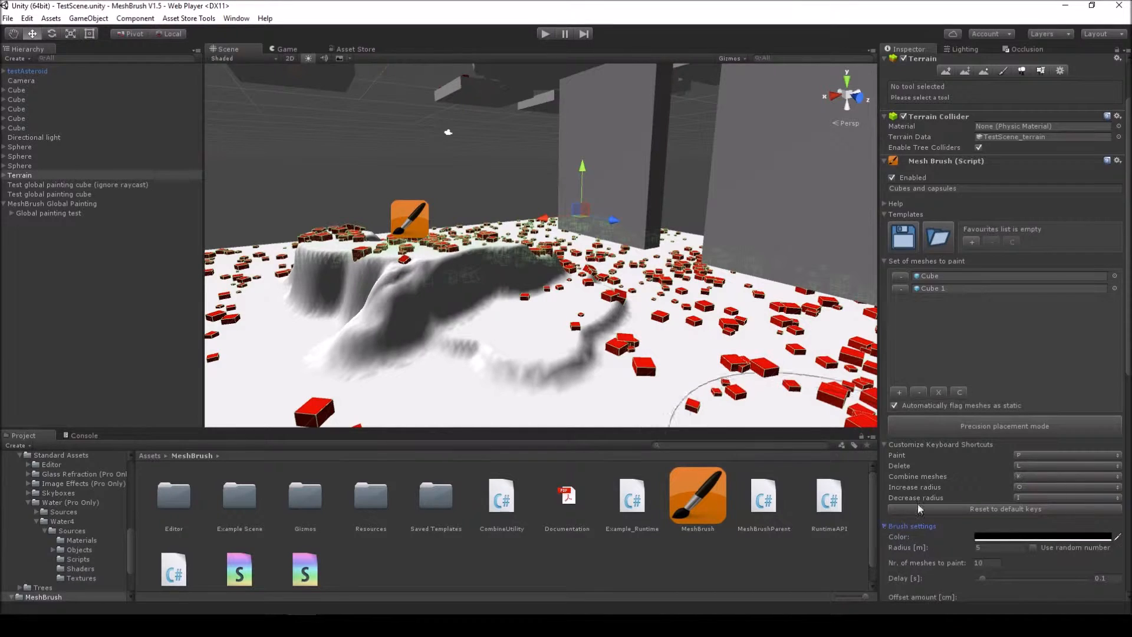
{"action": "scroll", "coordinate": [917, 508], "scroll_direction": "up", "scroll_amount": 3}
{"action": "scroll", "coordinate": [1004, 324], "scroll_direction": "down", "scroll_amount": 1}
Check the available MeshBrush creation commands for GameObjects without running one, and reselect the terrain
{"action": "left_click", "coordinate": [88, 18]}
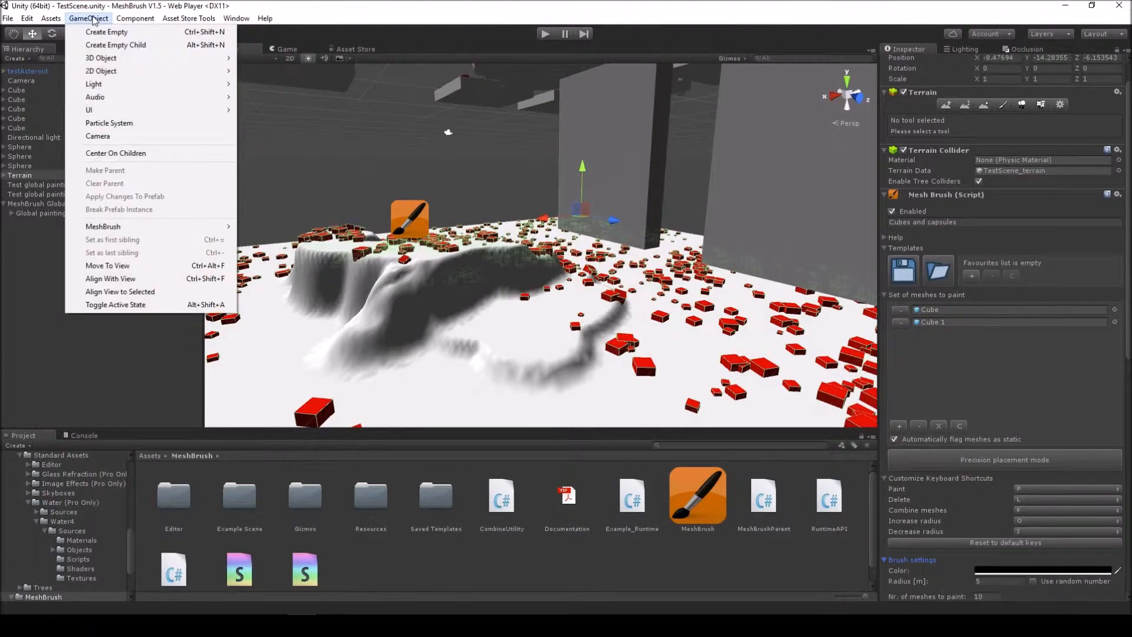
{"action": "mouse_move", "coordinate": [230, 228]}
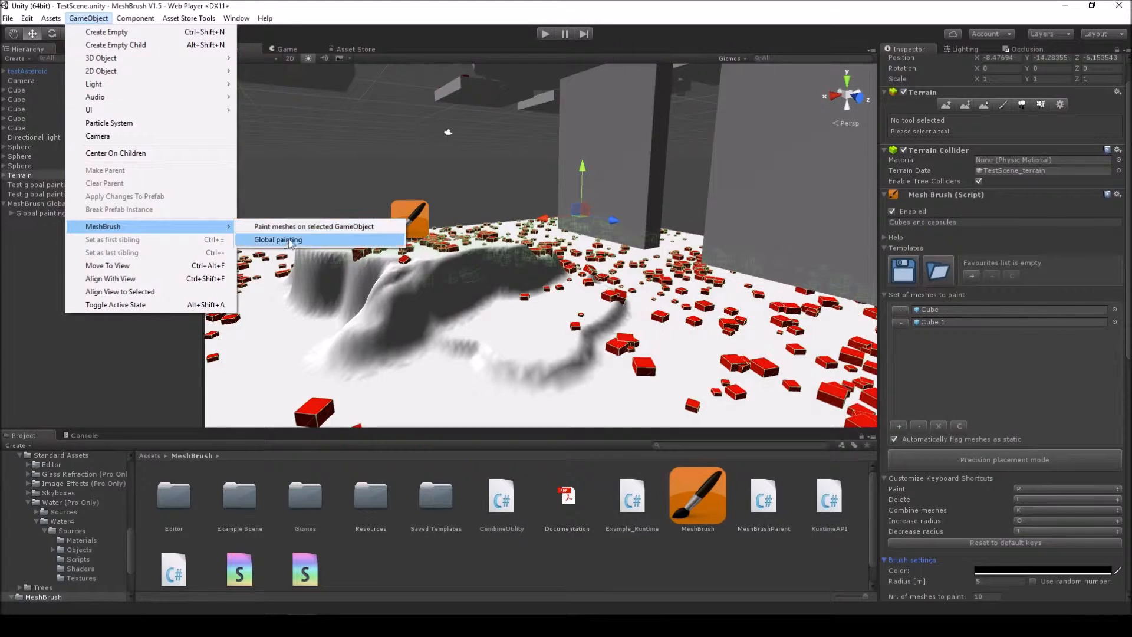
{"action": "left_click", "coordinate": [331, 152]}
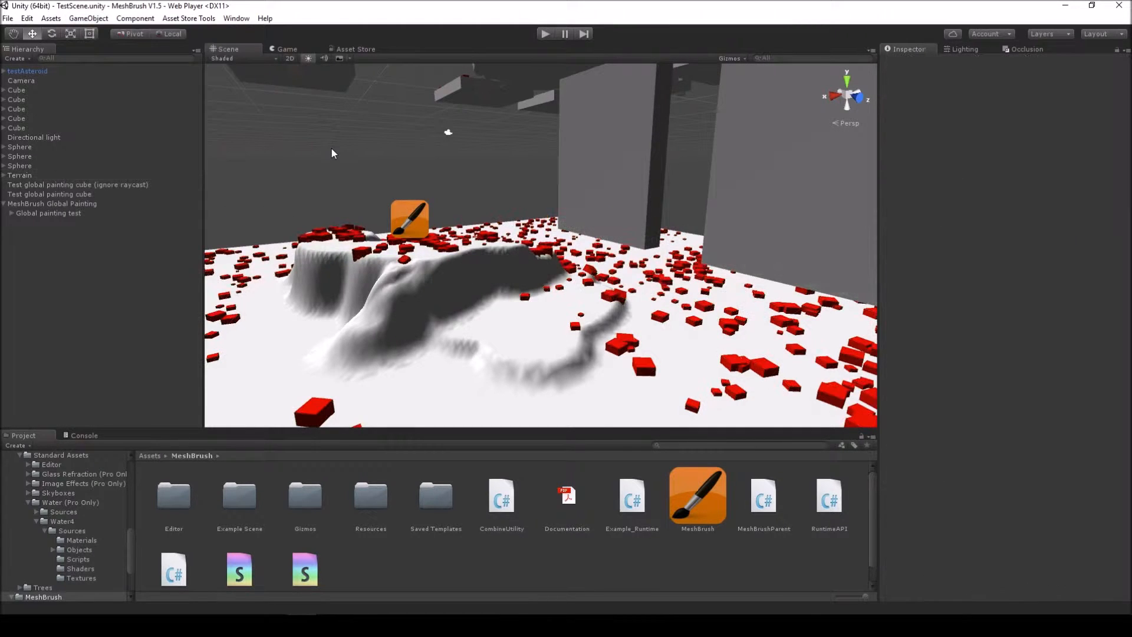
{"action": "left_click", "coordinate": [551, 322]}
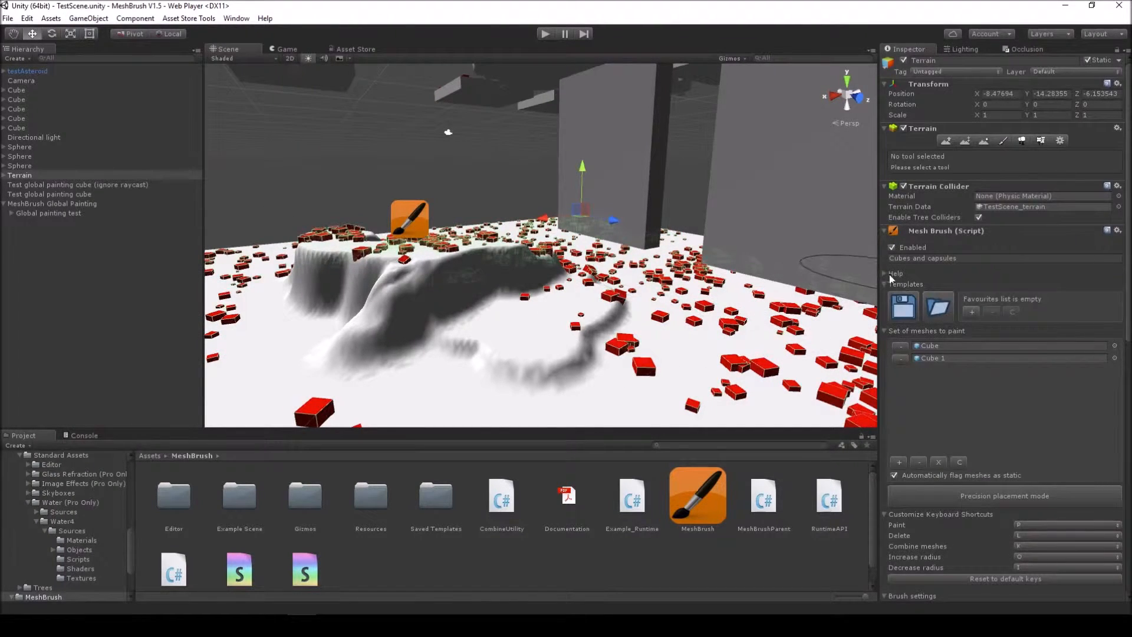
Look into the General usage, Templates and Optimization topics in the Mesh Brush component's Help section, and collapse Help again
{"action": "left_click", "coordinate": [884, 273]}
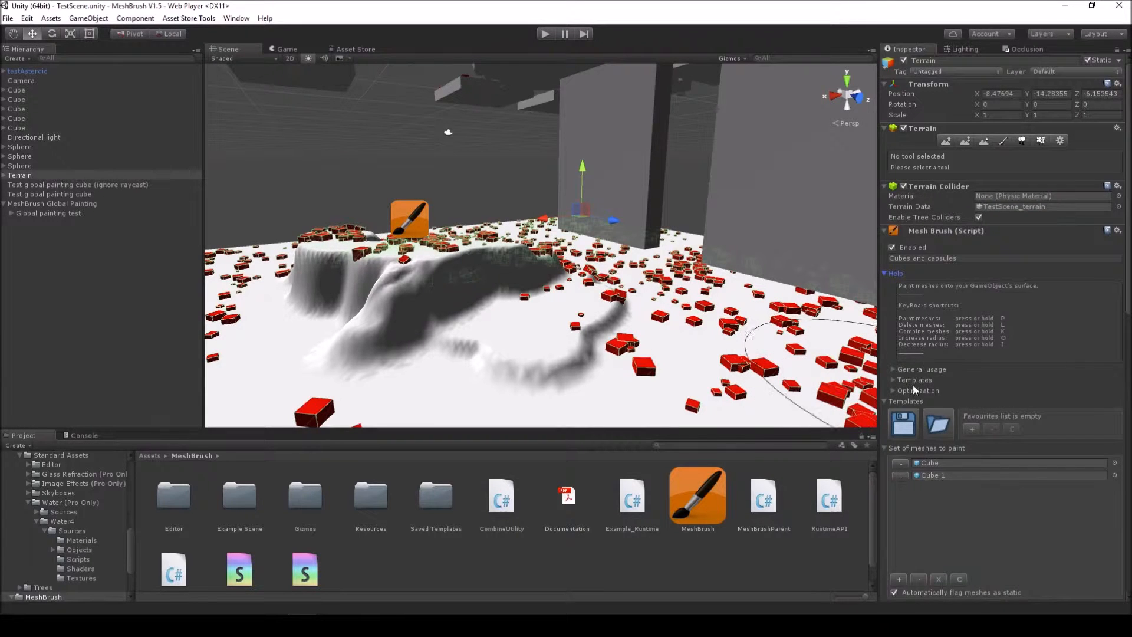
{"action": "left_click", "coordinate": [892, 369]}
{"action": "left_click", "coordinate": [892, 369]}
{"action": "left_click", "coordinate": [892, 379]}
{"action": "left_click", "coordinate": [892, 380]}
{"action": "left_click", "coordinate": [893, 390]}
{"action": "left_click", "coordinate": [893, 390]}
{"action": "left_click", "coordinate": [884, 272]}
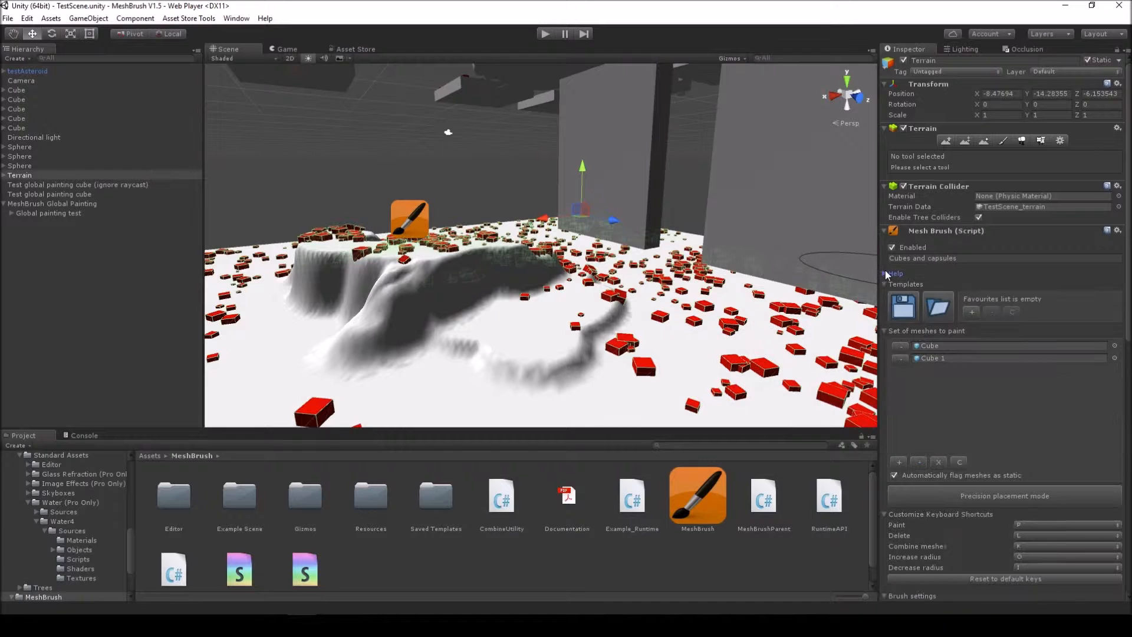
View the settings of the MeshBrush Global Painting object for comparison and reselect the terrain
{"action": "scroll", "coordinate": [1005, 325], "scroll_direction": "down", "scroll_amount": 5}
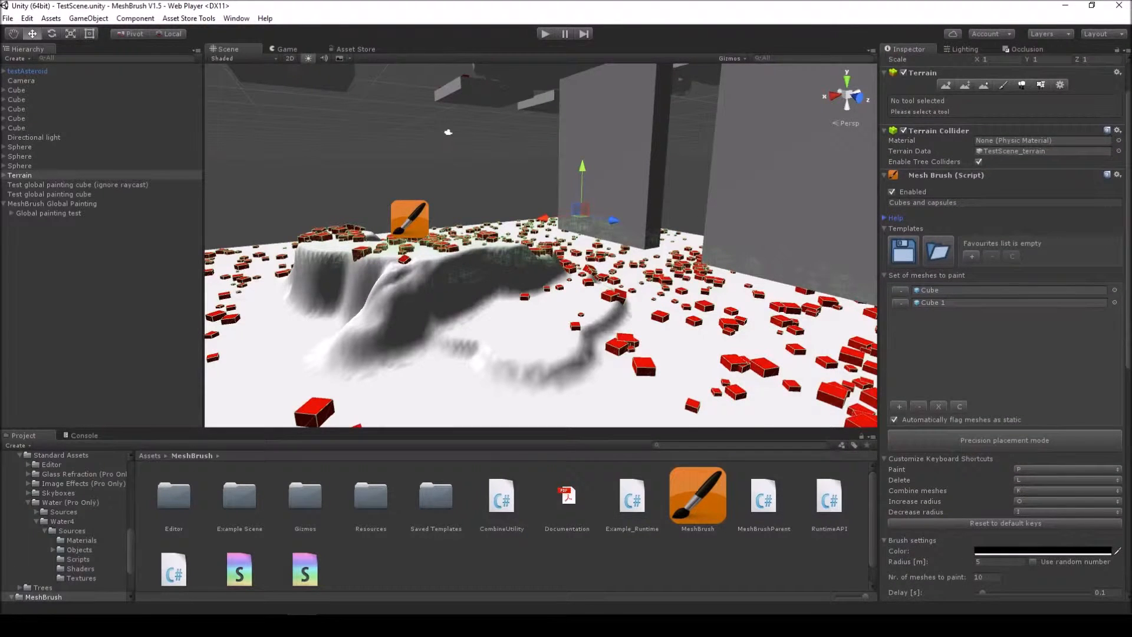
{"action": "scroll", "coordinate": [1005, 324], "scroll_direction": "down", "scroll_amount": 1}
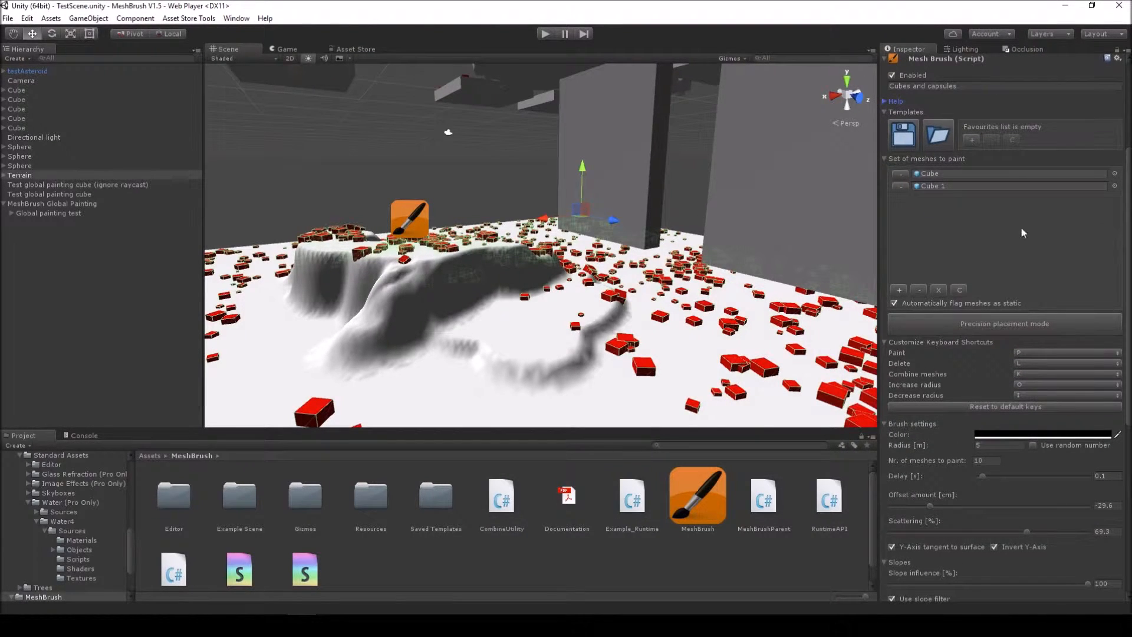
{"action": "scroll", "coordinate": [1005, 325], "scroll_direction": "up", "scroll_amount": 5}
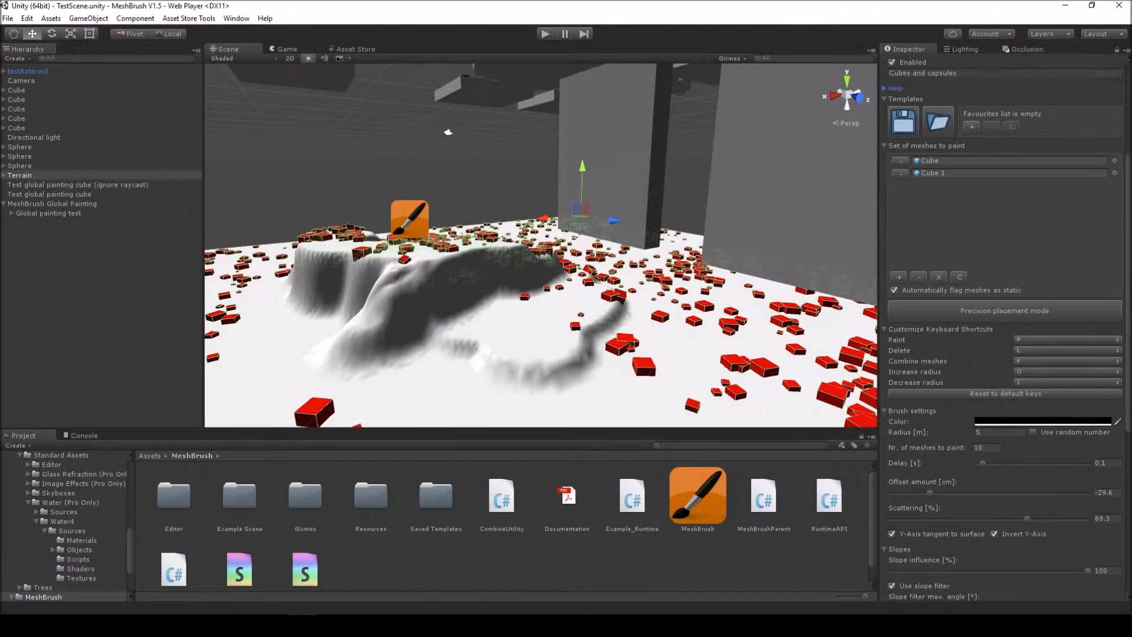
{"action": "left_click", "coordinate": [411, 218]}
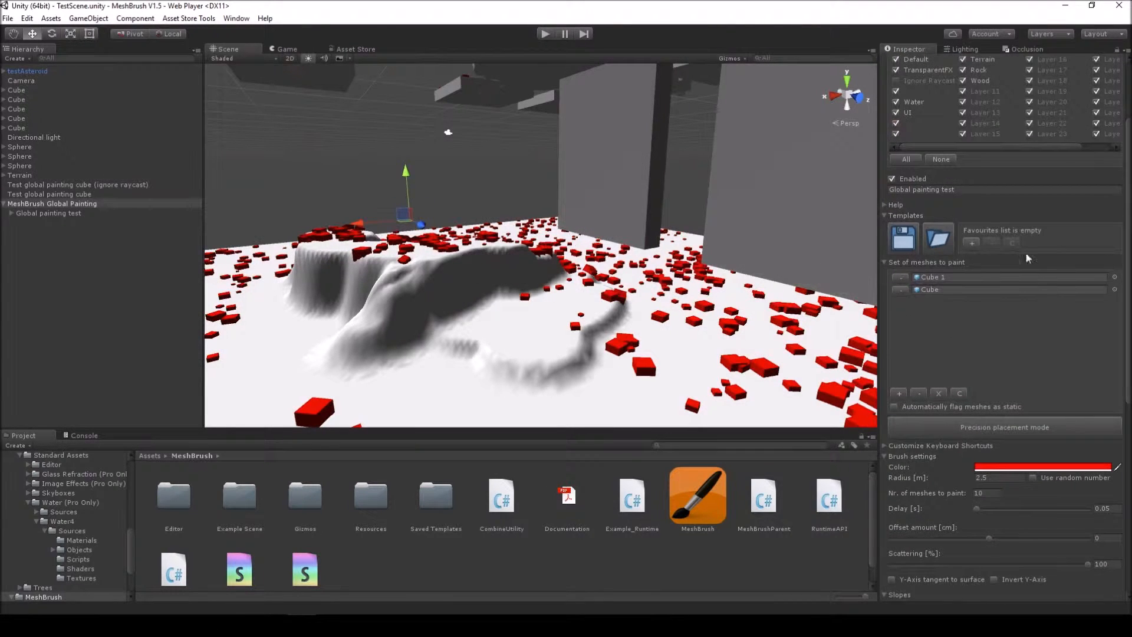
{"action": "left_click", "coordinate": [428, 116]}
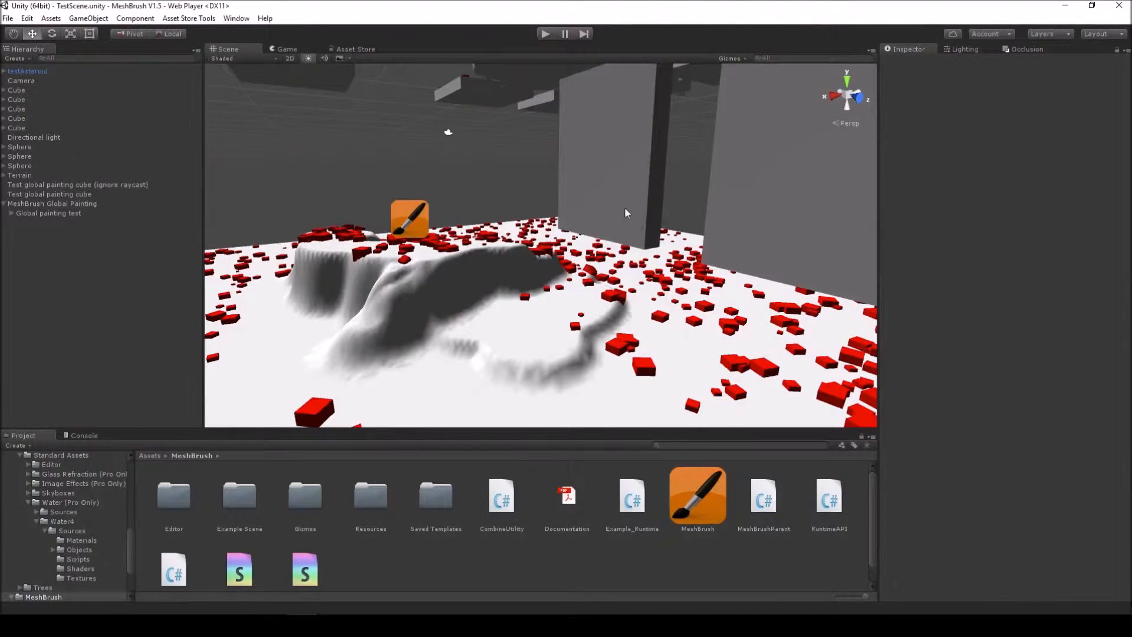
{"action": "mouse_move", "coordinate": [626, 213]}
{"action": "left_mouse_down", "text": "alt"}
{"action": "mouse_move", "coordinate": [706, 247]}
{"action": "mouse_move", "coordinate": [692, 220]}
{"action": "left_mouse_up", "text": "alt"}
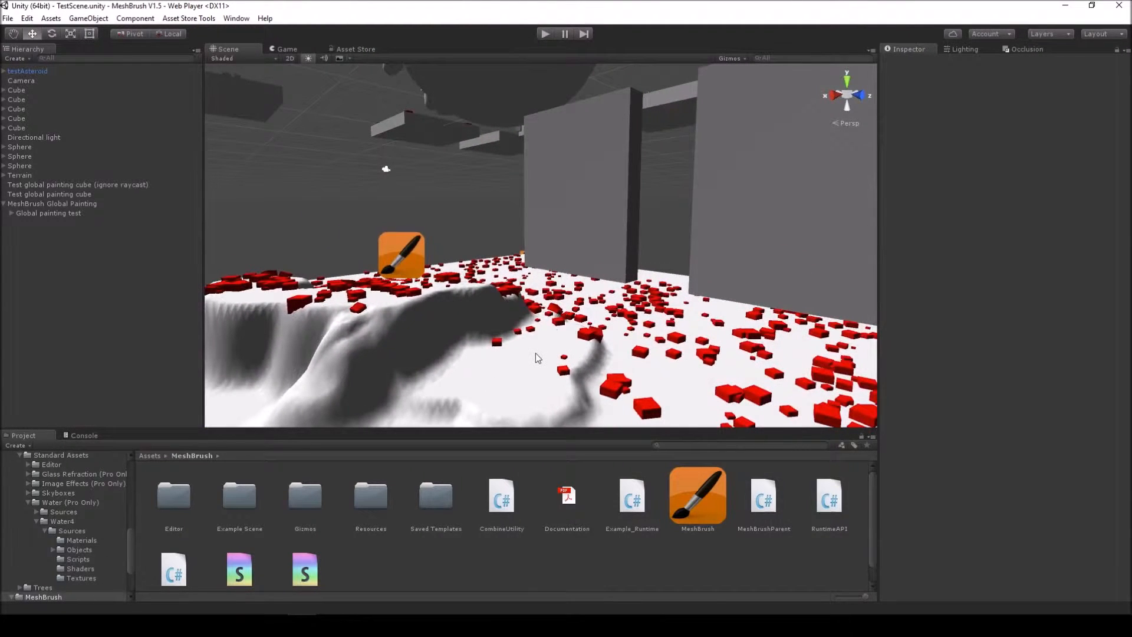
{"action": "left_click", "coordinate": [538, 358]}
{"action": "mouse_move", "coordinate": [536, 353]}
{"action": "left_mouse_down", "text": "alt"}
{"action": "mouse_move", "coordinate": [544, 311]}
{"action": "mouse_move", "coordinate": [569, 318]}
{"action": "left_mouse_up", "text": "alt"}
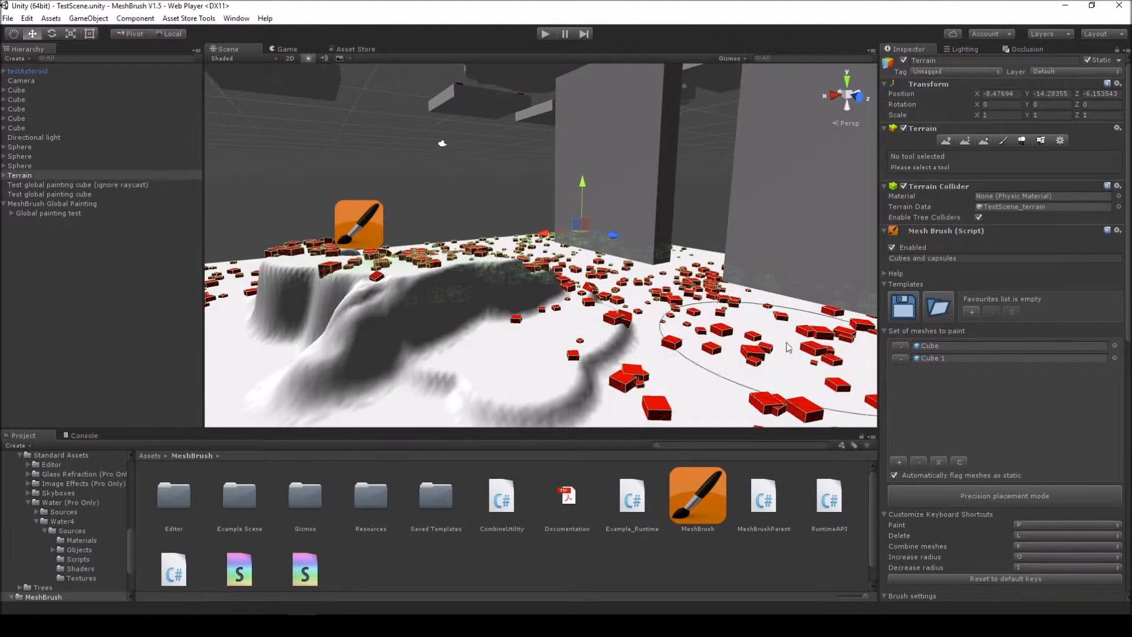
Look over the terrain's Mesh Brush settings from the set of meshes down to Apply additive scale
{"action": "right_click_drag", "start_coordinate": [747, 268], "coordinate": [765, 272]}
{"action": "right_click_drag", "start_coordinate": [689, 295], "coordinate": [727, 310]}
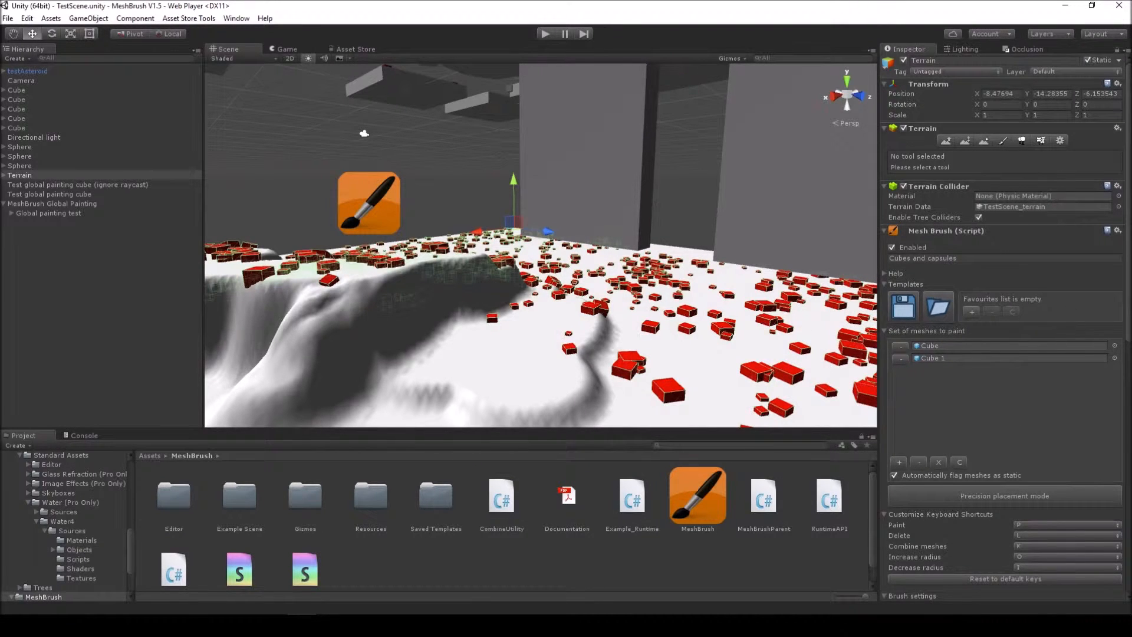
{"action": "scroll", "coordinate": [1002, 324], "scroll_direction": "down", "scroll_amount": 2}
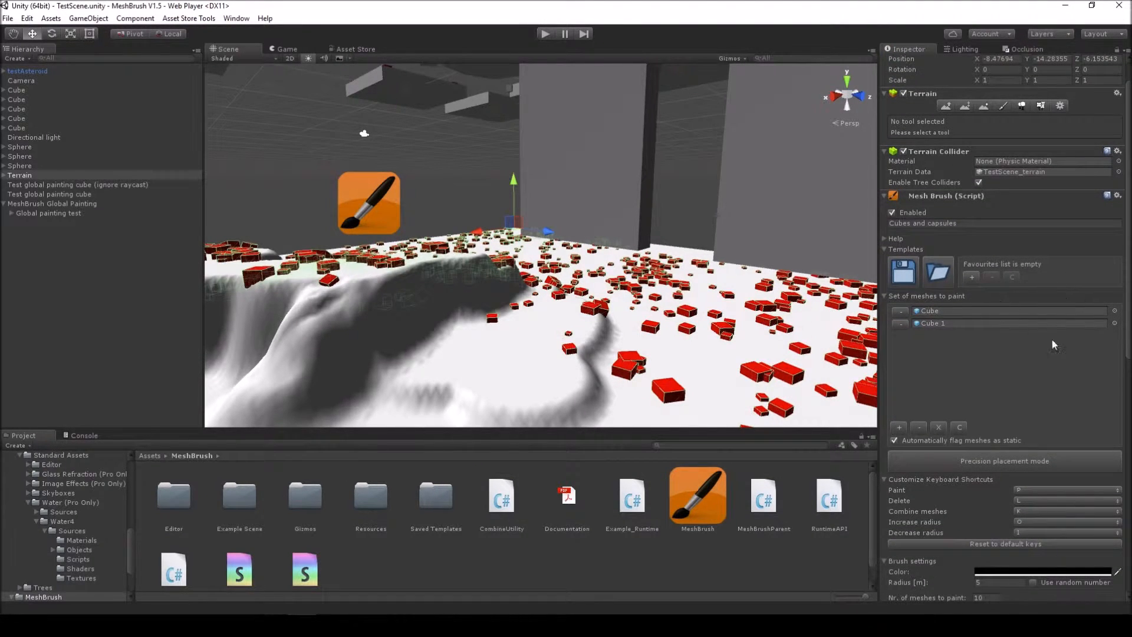
{"action": "scroll", "coordinate": [1002, 325], "scroll_direction": "down", "scroll_amount": 15}
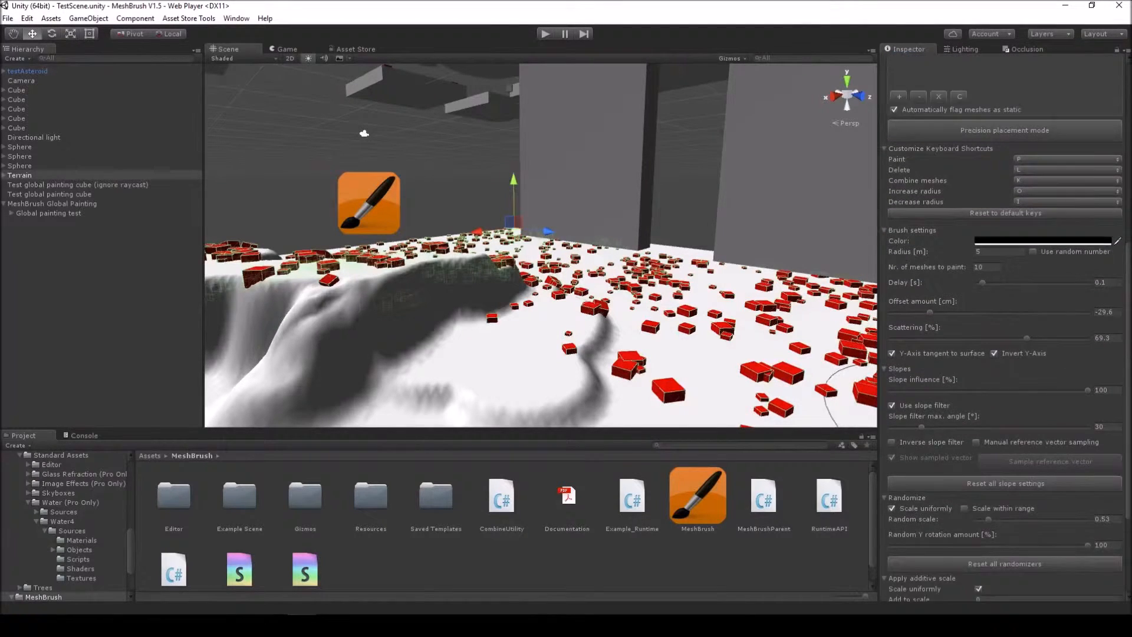
{"action": "scroll", "coordinate": [1002, 324], "scroll_direction": "up", "scroll_amount": 13}
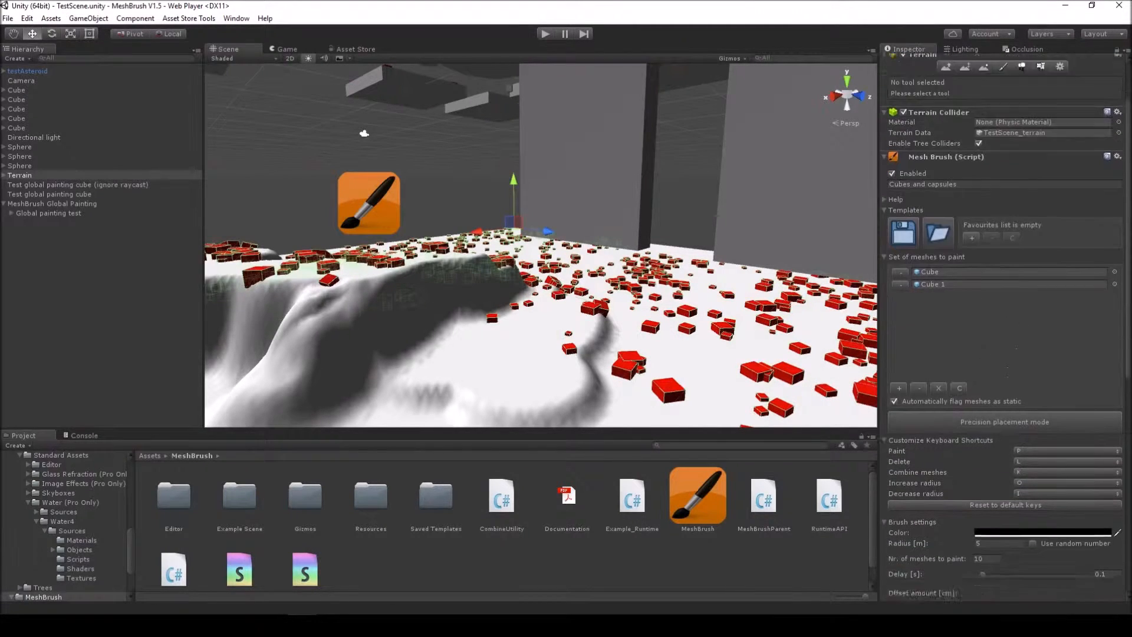
{"action": "scroll", "coordinate": [959, 244], "scroll_direction": "up", "scroll_amount": 1}
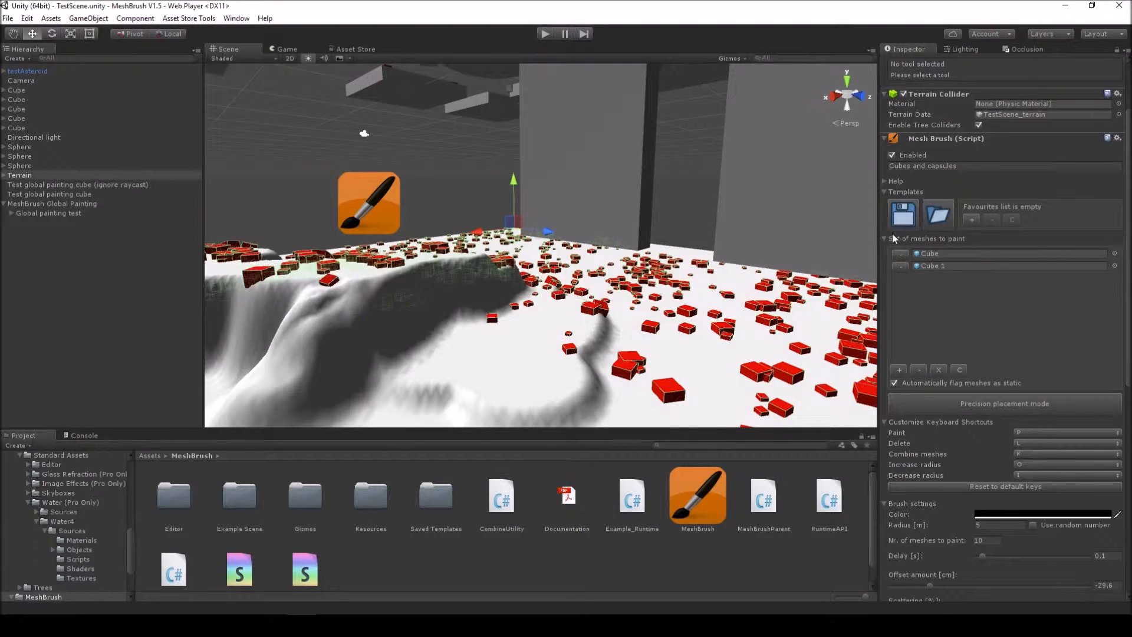
Locate the first mesh slot's Cube prefab in the project, inspect it, and return to the MeshBrush folder with the terrain selected
{"action": "left_click", "coordinate": [932, 253]}
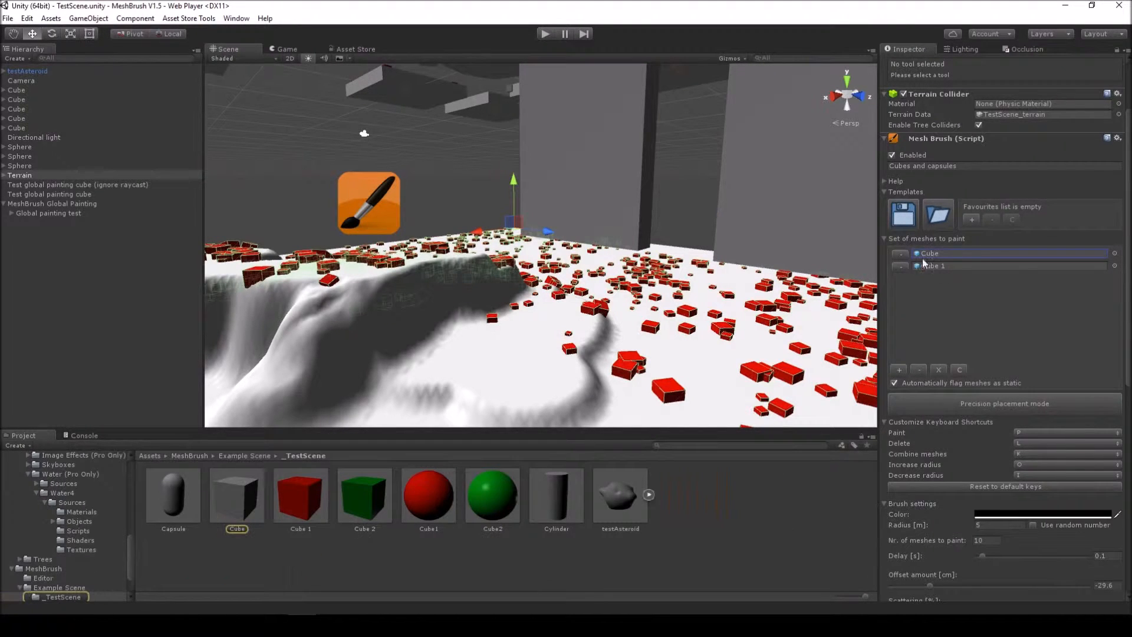
{"action": "left_click", "coordinate": [225, 501]}
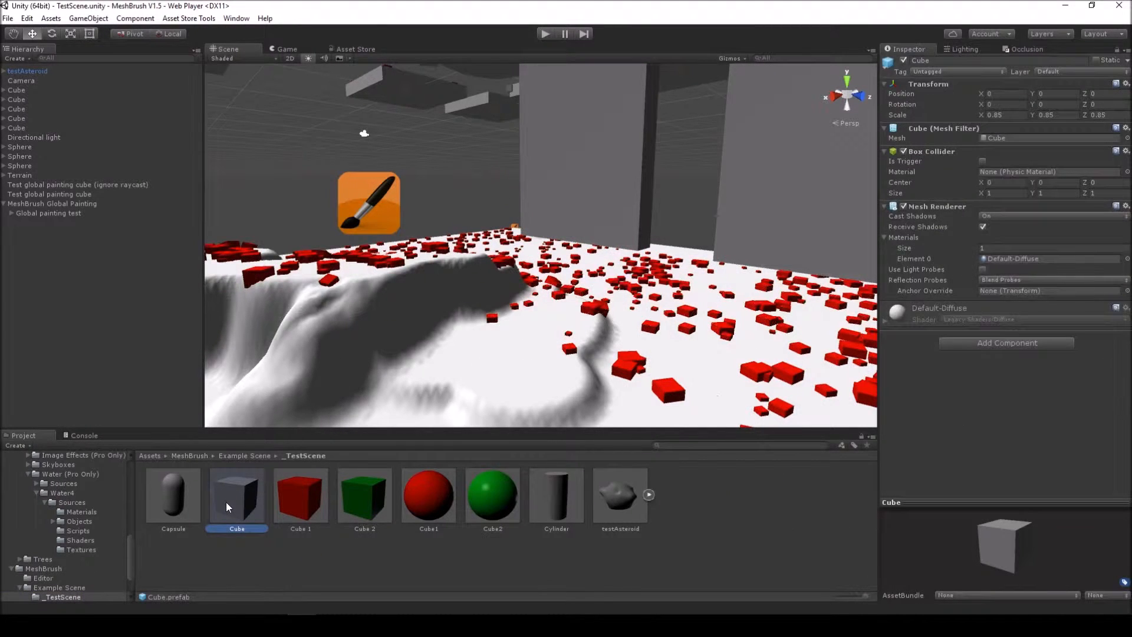
{"action": "left_click", "coordinate": [189, 456]}
{"action": "left_click", "coordinate": [578, 376]}
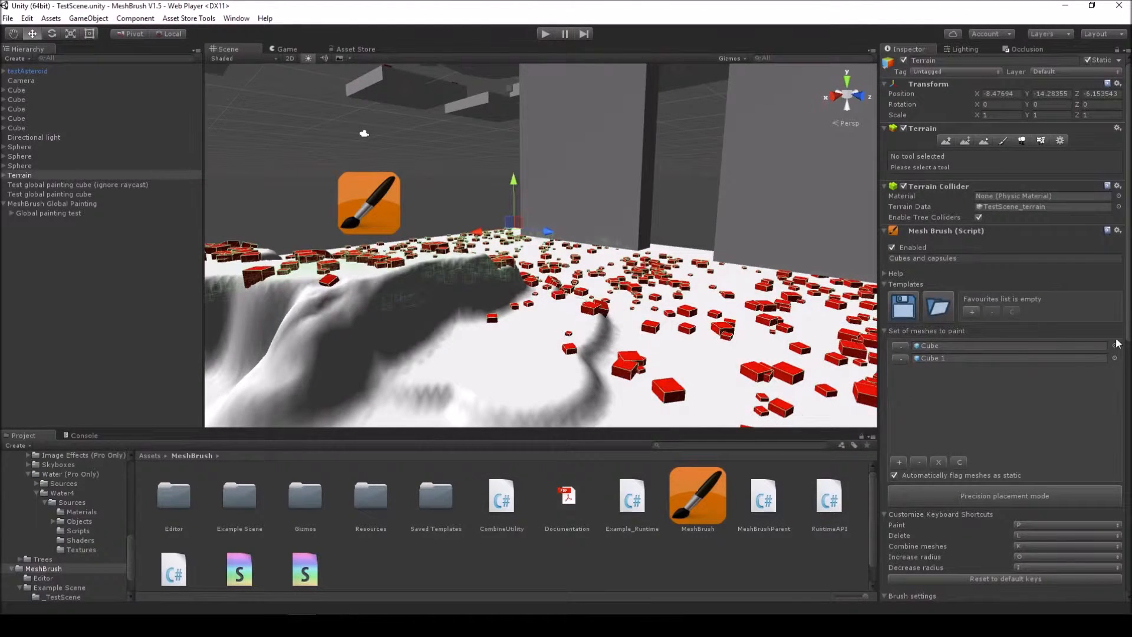
{"action": "scroll", "coordinate": [1004, 330], "scroll_direction": "down", "scroll_amount": 3}
{"action": "right_click_drag", "start_coordinate": [627, 277], "coordinate": [678, 307]}
{"action": "key", "text": "w"}
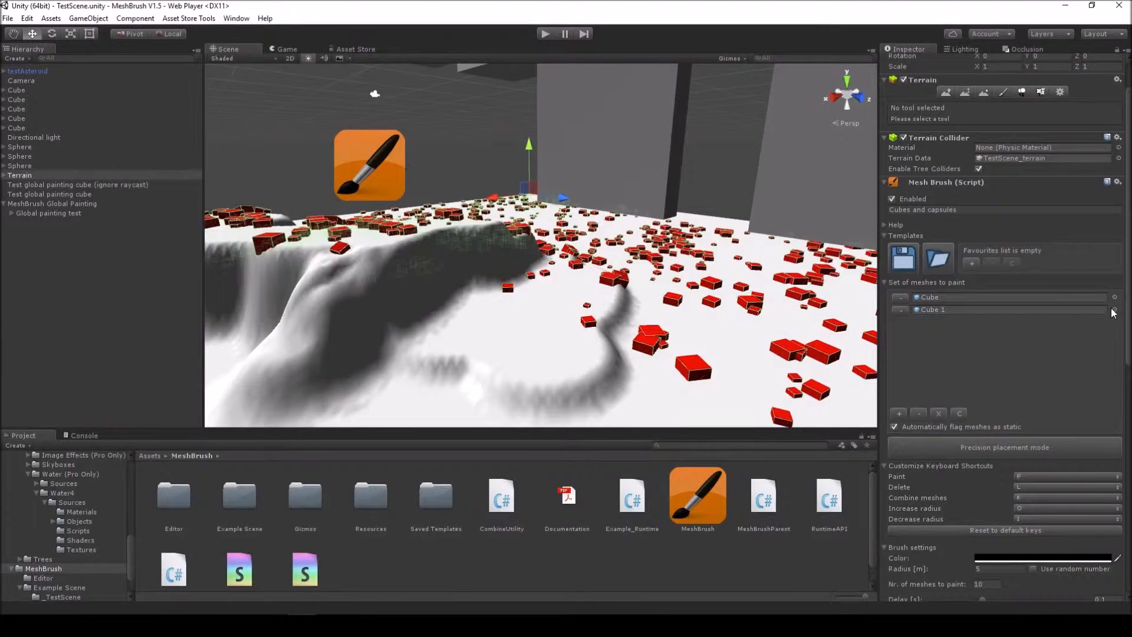
{"action": "right_click_drag", "start_coordinate": [595, 406], "coordinate": [684, 294]}
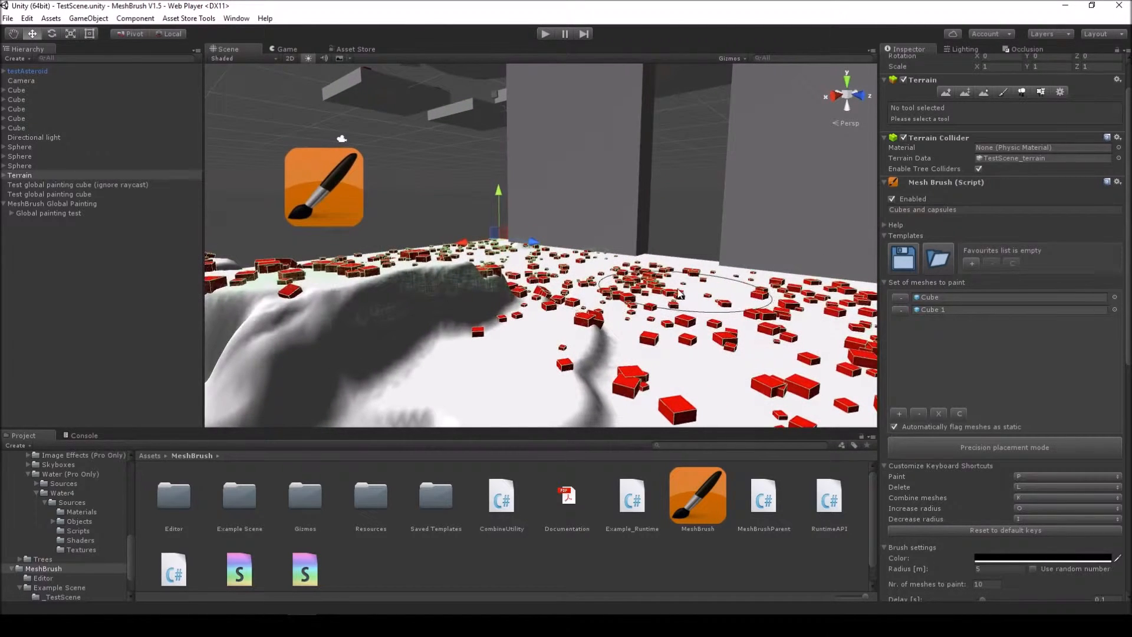
{"action": "right_click_drag", "start_coordinate": [674, 361], "coordinate": [213, 420]}
{"action": "key", "text": "w"}
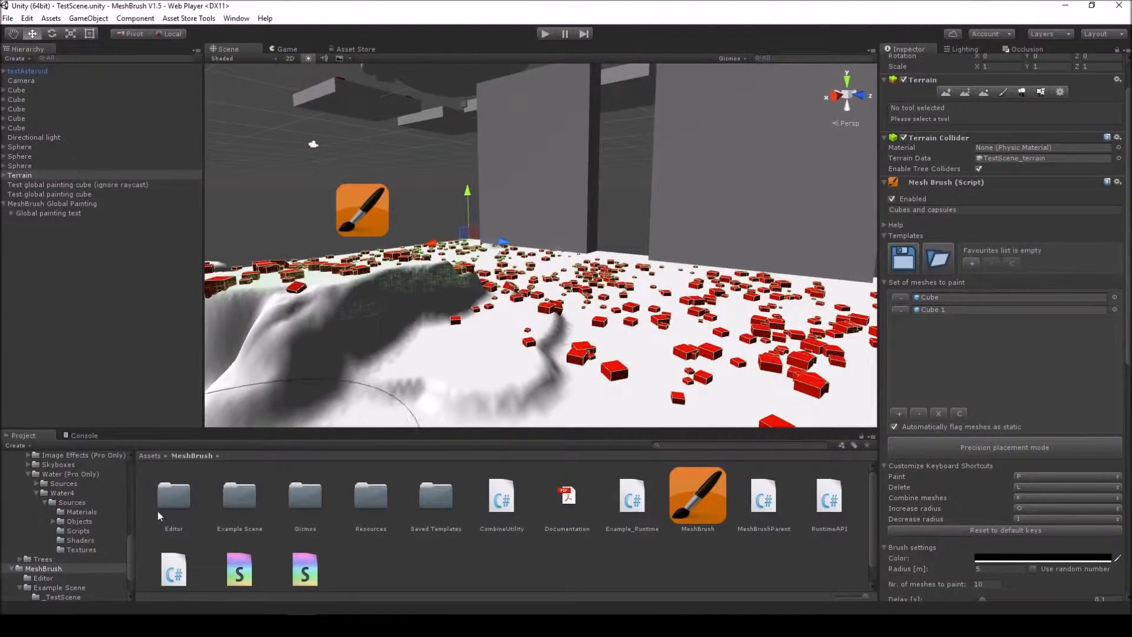
{"action": "mouse_move", "coordinate": [600, 311]}
{"action": "right_mouse_down"}
{"action": "mouse_move", "coordinate": [620, 310]}
{"action": "mouse_move", "coordinate": [581, 308]}
{"action": "mouse_move", "coordinate": [613, 328]}
{"action": "right_mouse_up"}
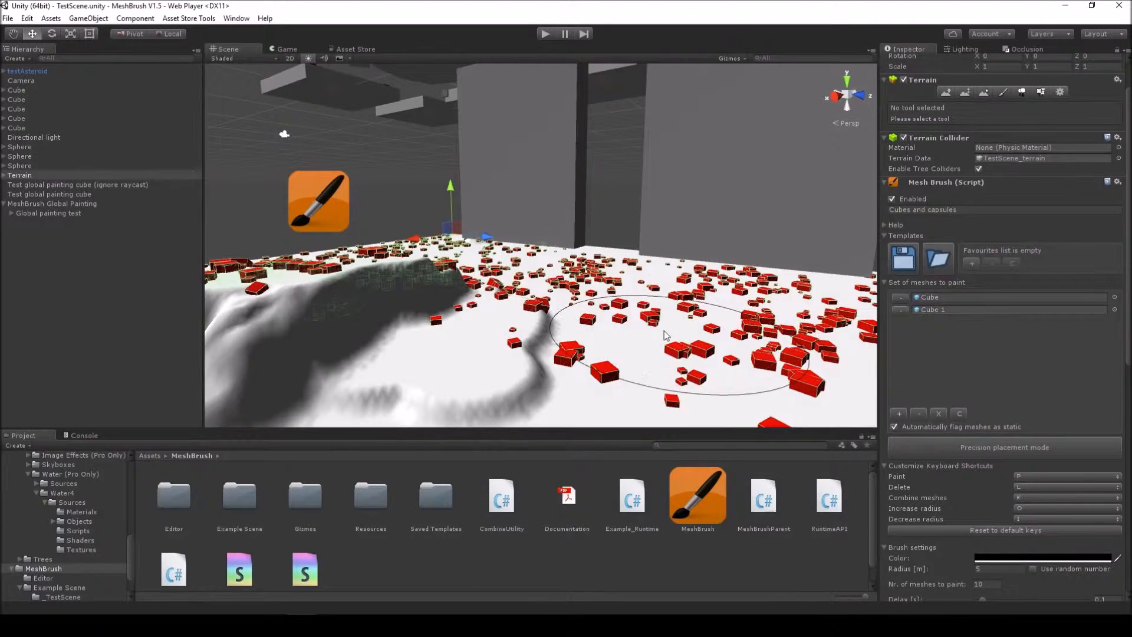
{"action": "mouse_move", "coordinate": [702, 332]}
{"action": "right_mouse_down"}
{"action": "mouse_move", "coordinate": [698, 316]}
{"action": "mouse_move", "coordinate": [666, 343]}
{"action": "right_mouse_up"}
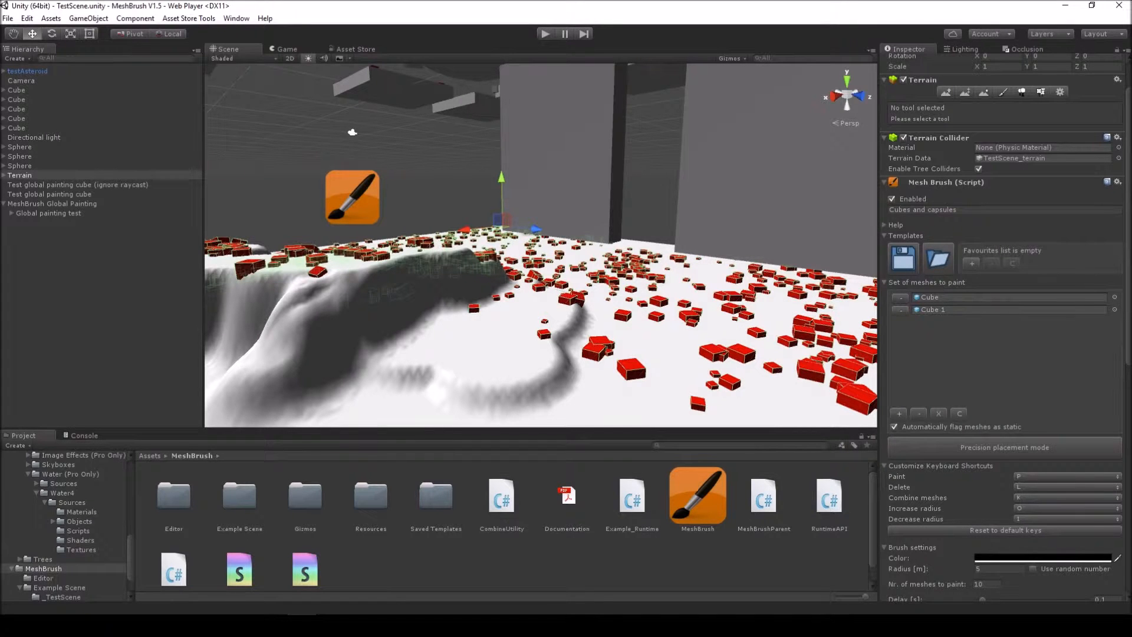
{"action": "left_click_drag", "start_coordinate": [1125, 316], "coordinate": [1125, 323]}
{"action": "mouse_move", "coordinate": [732, 345]}
{"action": "right_mouse_down"}
{"action": "mouse_move", "coordinate": [698, 339]}
{"action": "mouse_move", "coordinate": [724, 321]}
{"action": "right_mouse_up"}
{"action": "key", "text": "s"}
{"action": "key", "text": "w"}
{"action": "mouse_move", "coordinate": [1125, 299]}
{"action": "left_mouse_down"}
{"action": "mouse_move", "coordinate": [1125, 489]}
{"action": "mouse_move", "coordinate": [1126, 309]}
{"action": "left_mouse_up"}
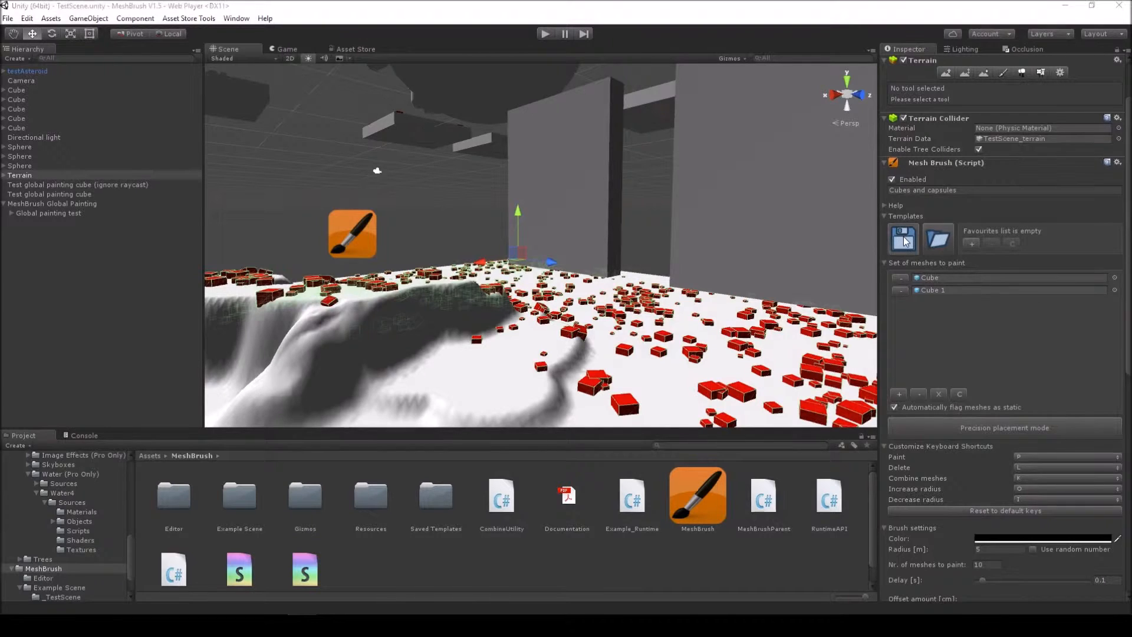
Save the terrain's MeshBrush settings as a template named "test template 2" and open the Saved Templates project folder
{"action": "left_click", "coordinate": [903, 239]}
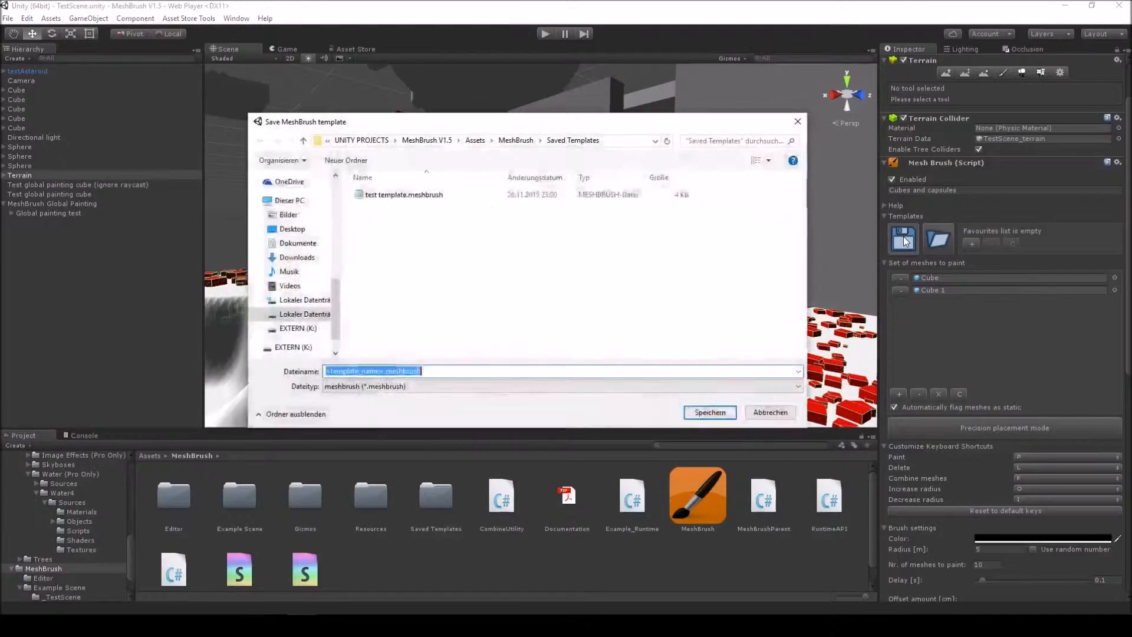
{"action": "left_click", "coordinate": [383, 370]}
{"action": "key", "text": "BackSpace"}
{"action": "type", "text": "test template 2"}
{"action": "key", "text": "Return"}
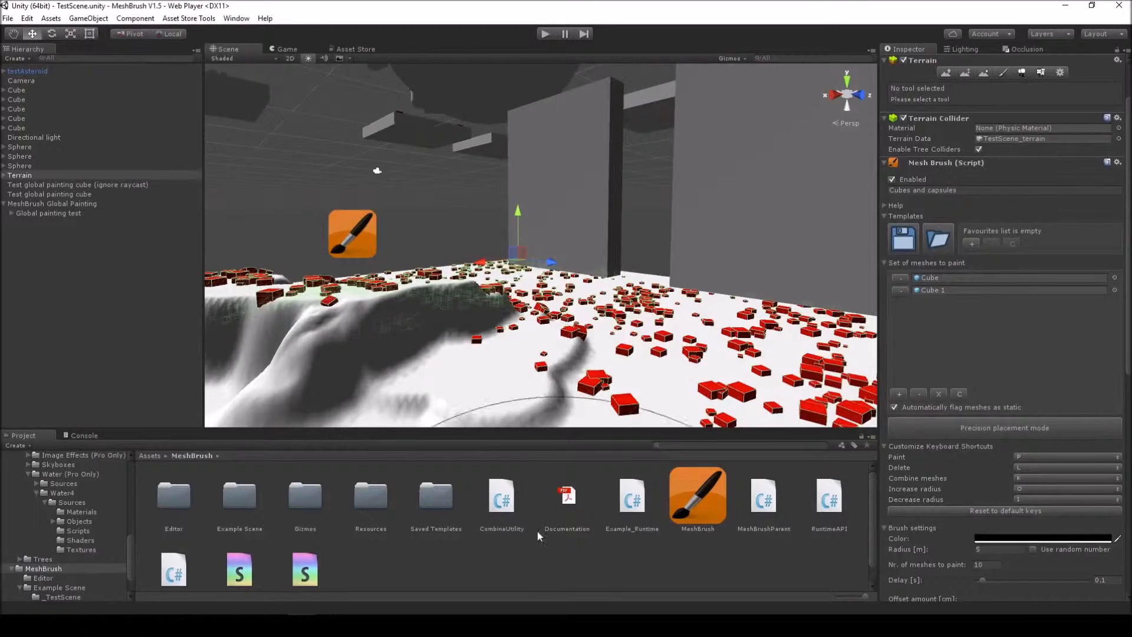
{"action": "double_click", "coordinate": [440, 501]}
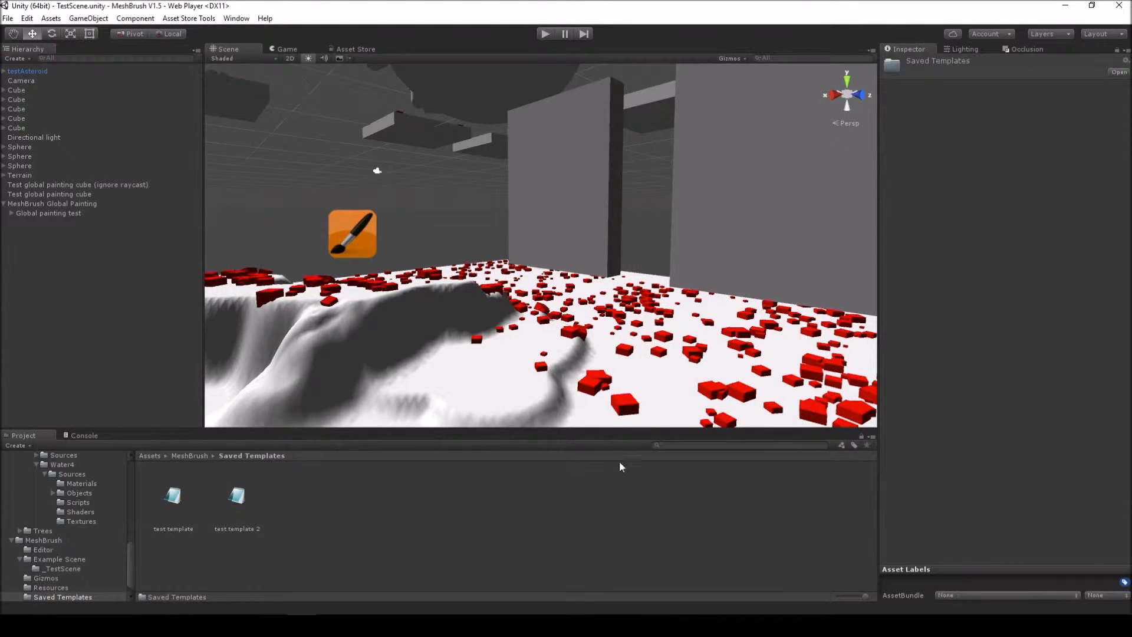
Reselect the terrain and load test template 2.meshbrush into its Mesh Brush component
{"action": "left_click", "coordinate": [538, 390]}
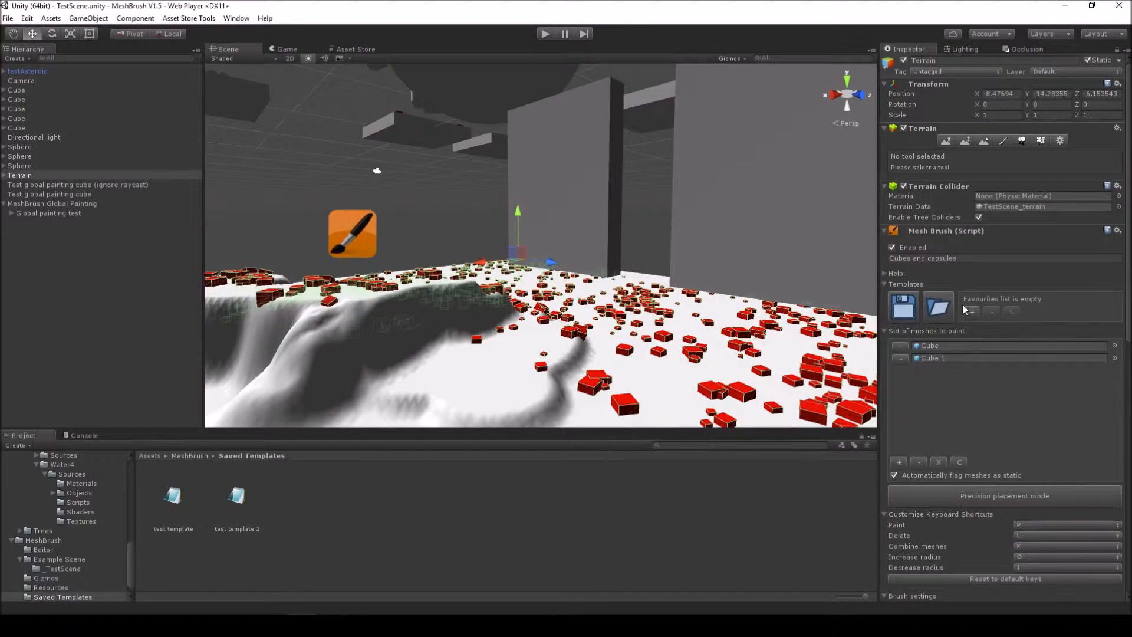
{"action": "left_click", "coordinate": [939, 306]}
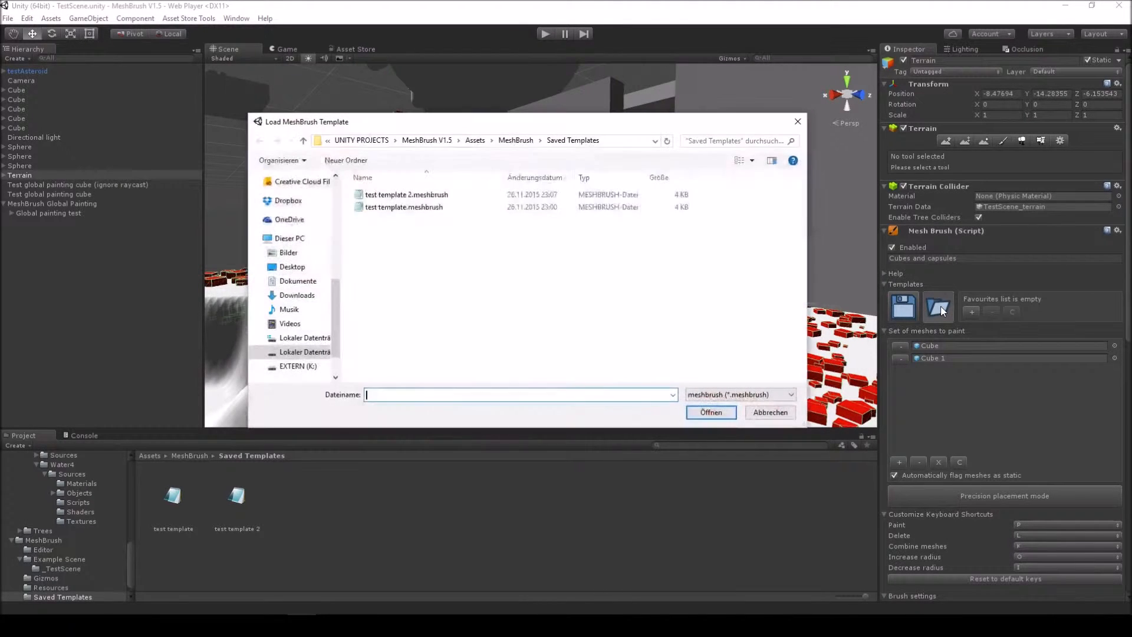
{"action": "double_click", "coordinate": [437, 195]}
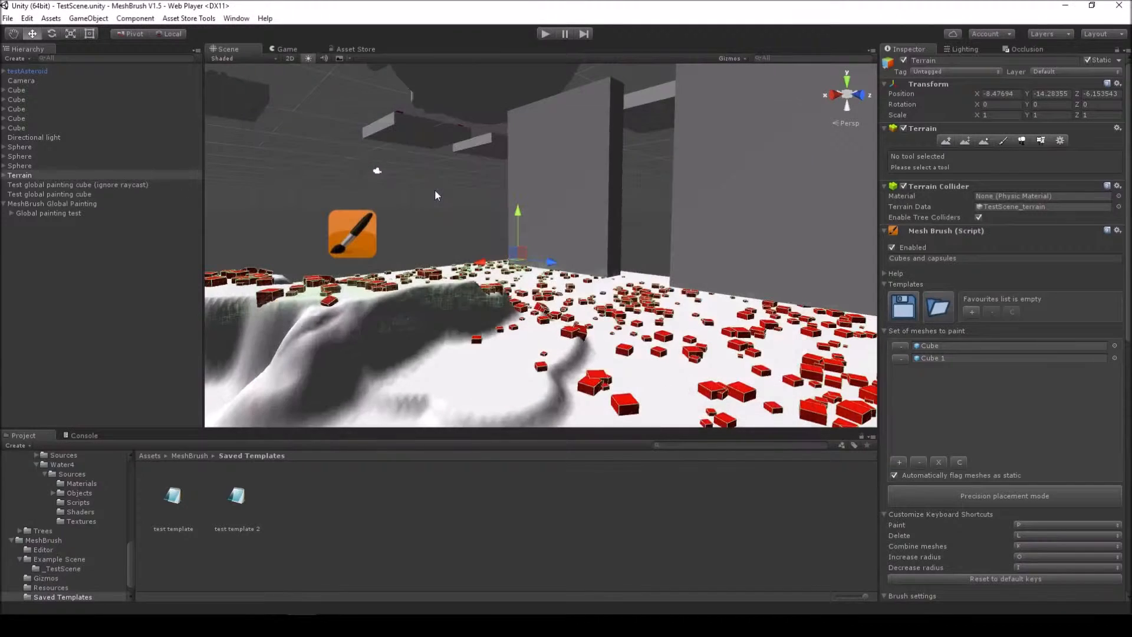
Load test template.meshbrush into the terrain's Mesh Brush component and switch back to test template 2.meshbrush
{"action": "left_click", "coordinate": [938, 307]}
{"action": "left_click", "coordinate": [373, 207]}
{"action": "double_click", "coordinate": [373, 208]}
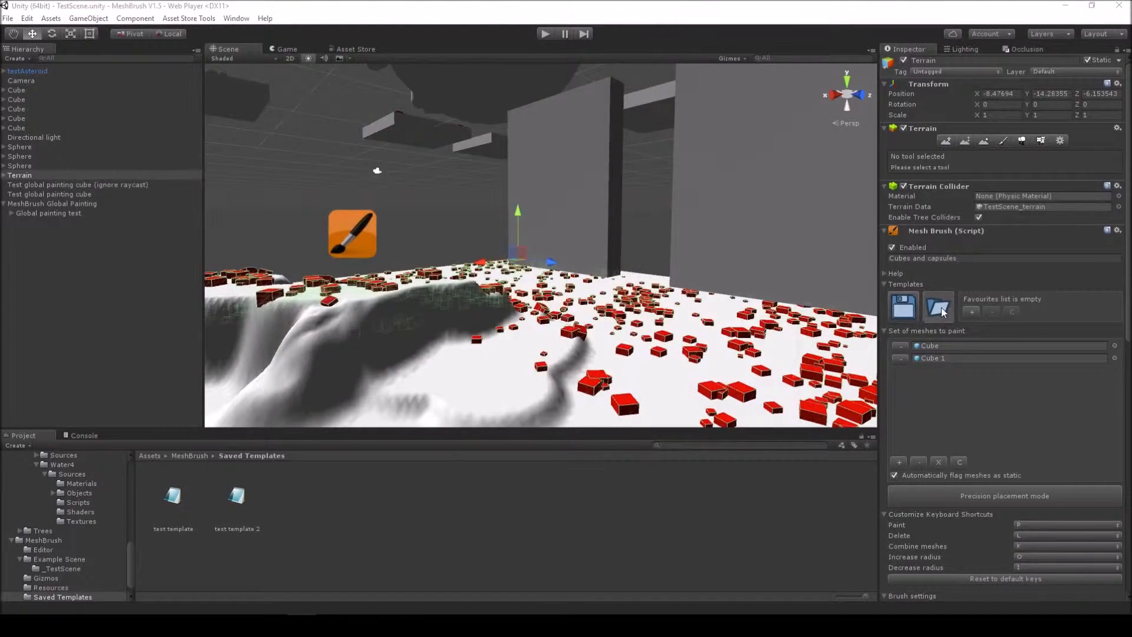
{"action": "left_click", "coordinate": [938, 307]}
{"action": "double_click", "coordinate": [396, 194]}
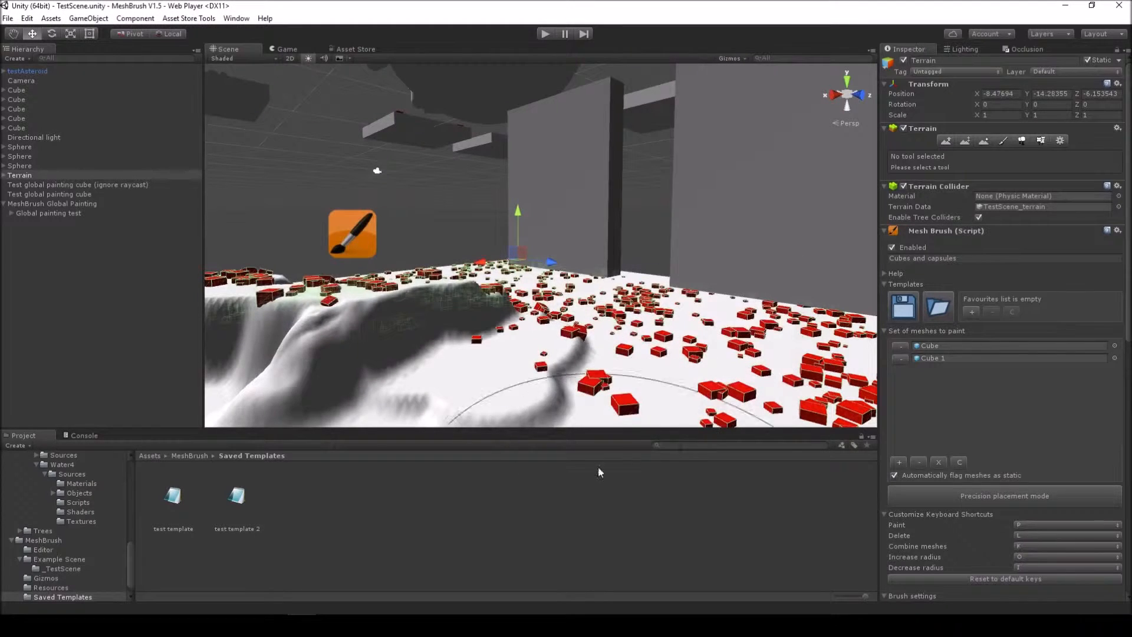
Check the test template 2 file in the Saved Templates folder and clear the selection
{"action": "left_click", "coordinate": [238, 496]}
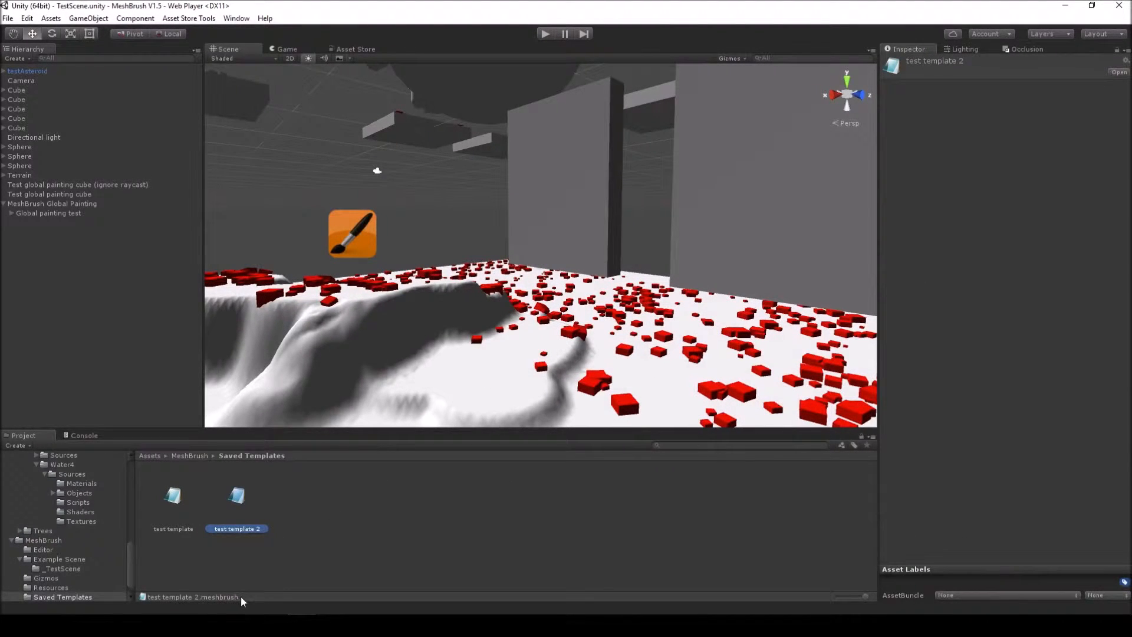
{"action": "left_click", "coordinate": [422, 521]}
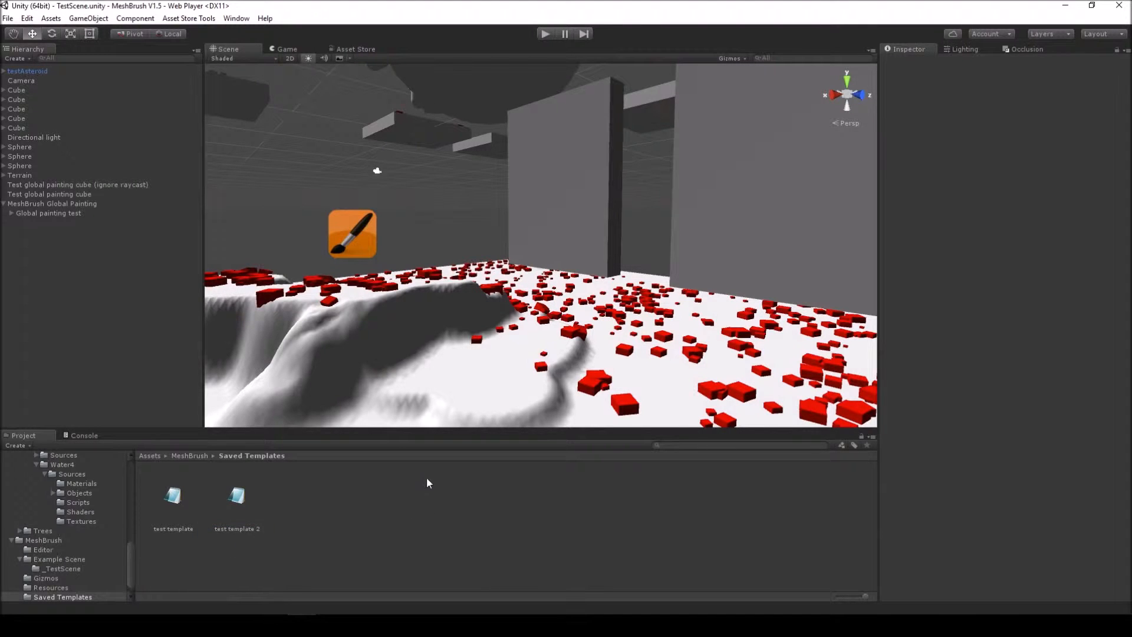
{"action": "scroll", "coordinate": [404, 395], "scroll_direction": "up", "scroll_amount": 2}
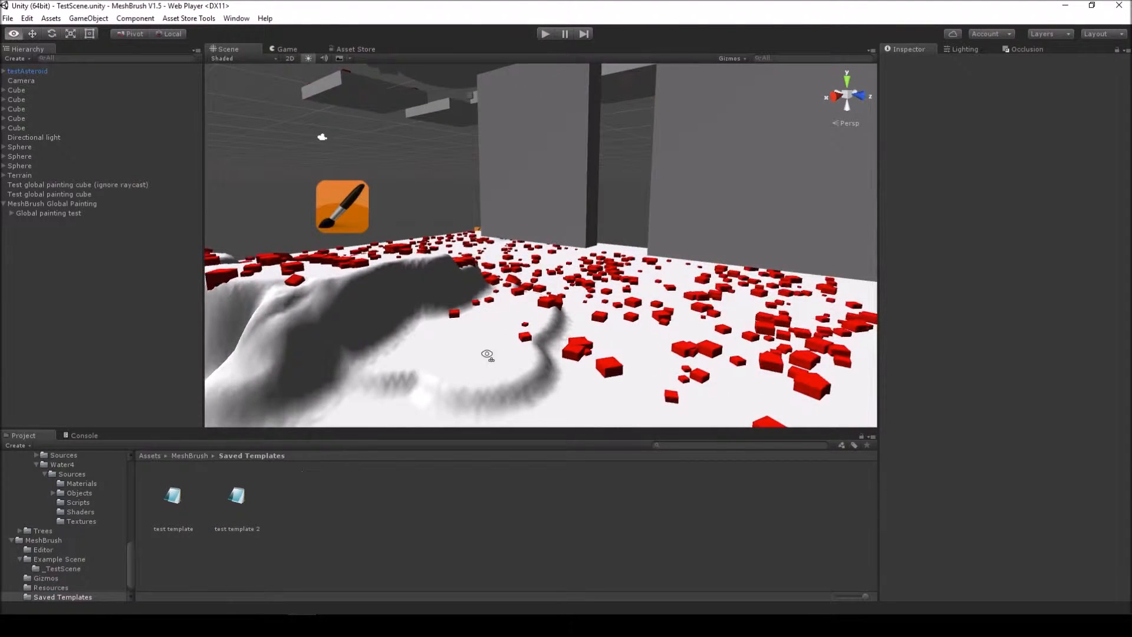
{"action": "left_click_drag", "start_coordinate": [487, 354], "coordinate": [498, 372], "text": "alt"}
{"action": "right_click_drag", "start_coordinate": [498, 372], "coordinate": [446, 352]}
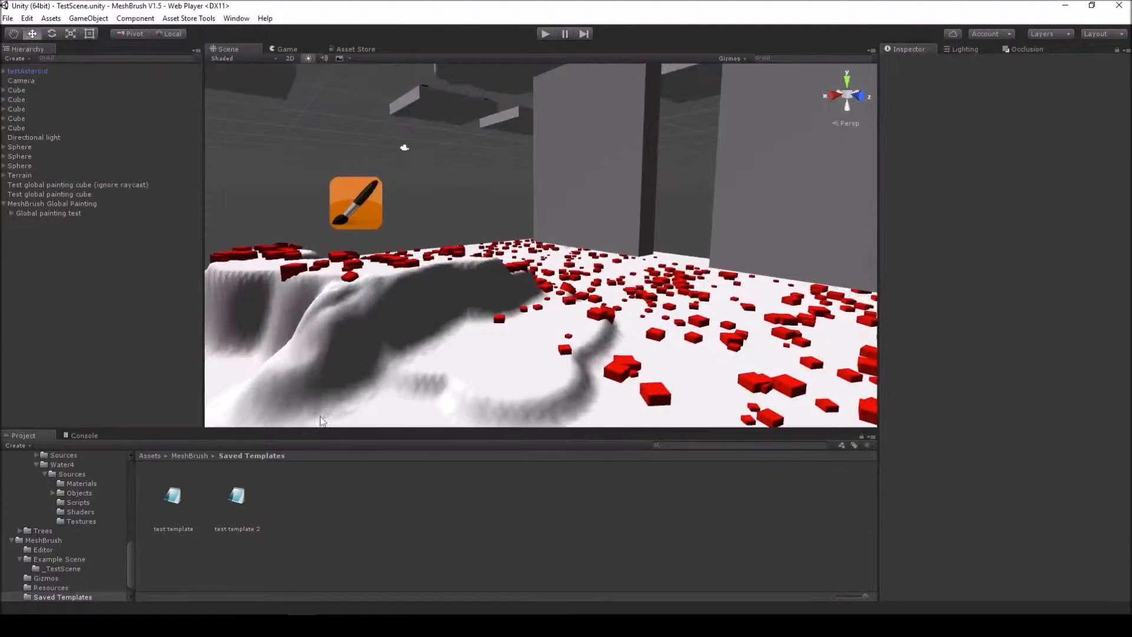
Open the test template 2 file in the text editor, examine its saved XML brush settings, and close it
{"action": "double_click", "coordinate": [237, 498]}
{"action": "left_click_drag", "start_coordinate": [1091, 219], "coordinate": [1070, 406]}
{"action": "left_click_drag", "start_coordinate": [555, 124], "coordinate": [511, 114]}
{"action": "left_click_drag", "start_coordinate": [317, 440], "coordinate": [300, 324]}
{"action": "left_click", "coordinate": [299, 297]}
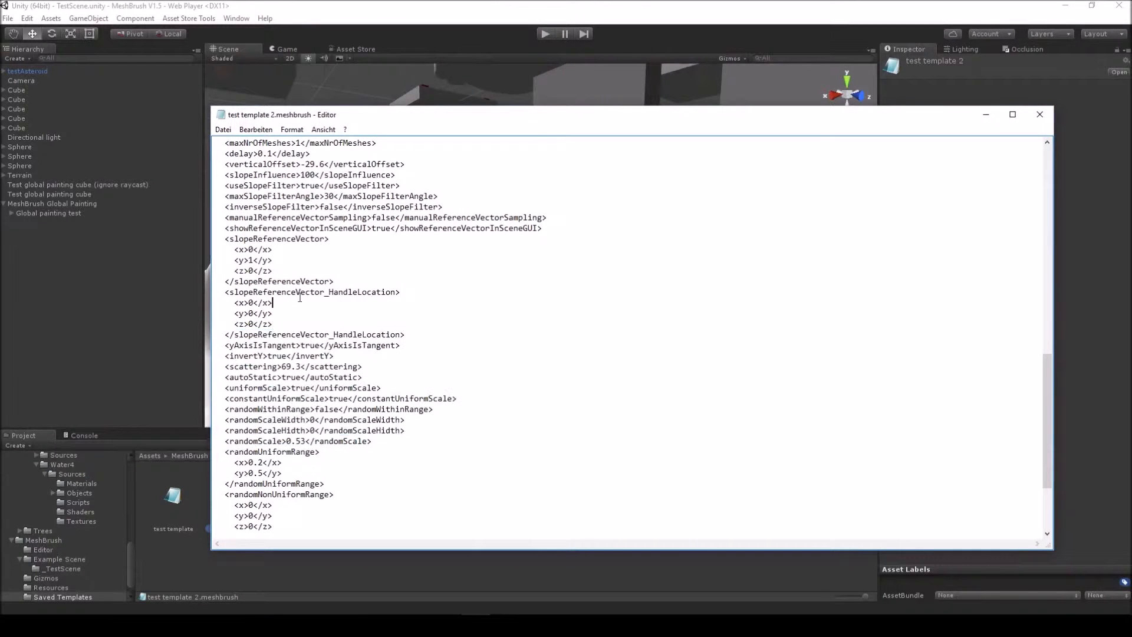
{"action": "left_click", "coordinate": [1040, 115]}
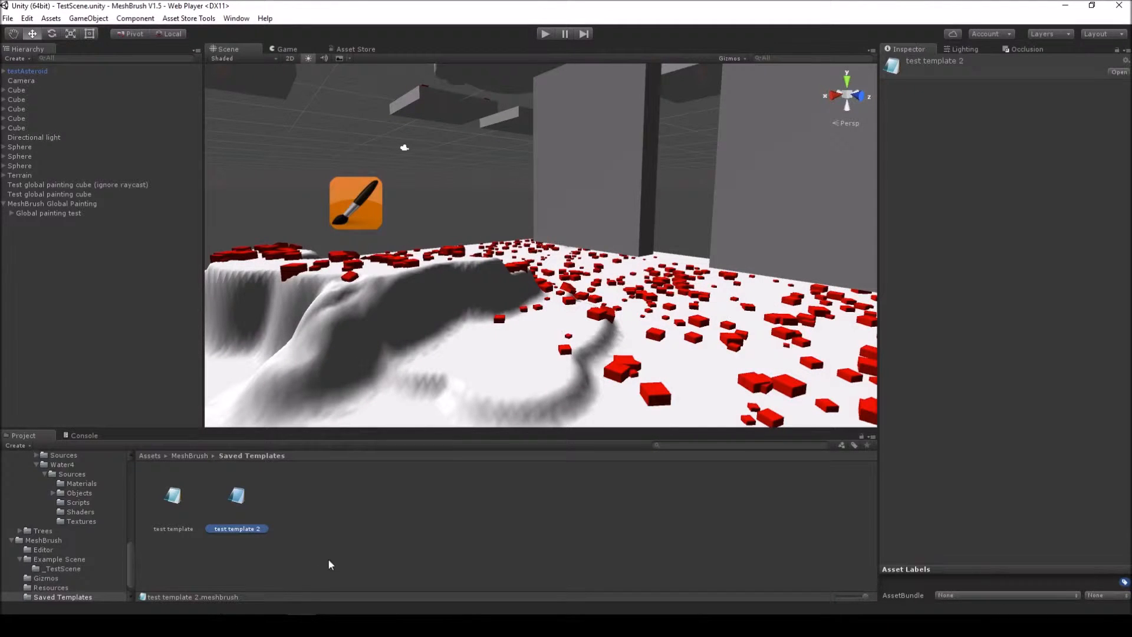
Reselect the terrain and check which MeshBrush template files are offered for loading, without loading one
{"action": "mouse_move", "coordinate": [472, 304]}
{"action": "right_mouse_down"}
{"action": "mouse_move", "coordinate": [482, 320]}
{"action": "mouse_move", "coordinate": [472, 293]}
{"action": "right_mouse_up"}
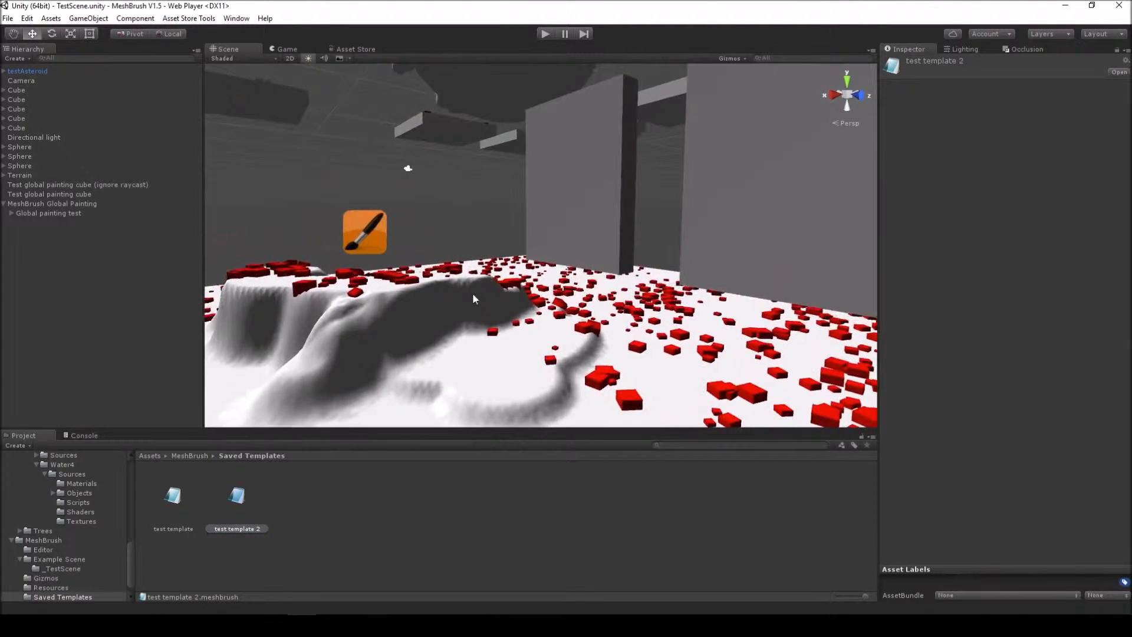
{"action": "left_click", "coordinate": [475, 348]}
{"action": "left_click", "coordinate": [937, 307]}
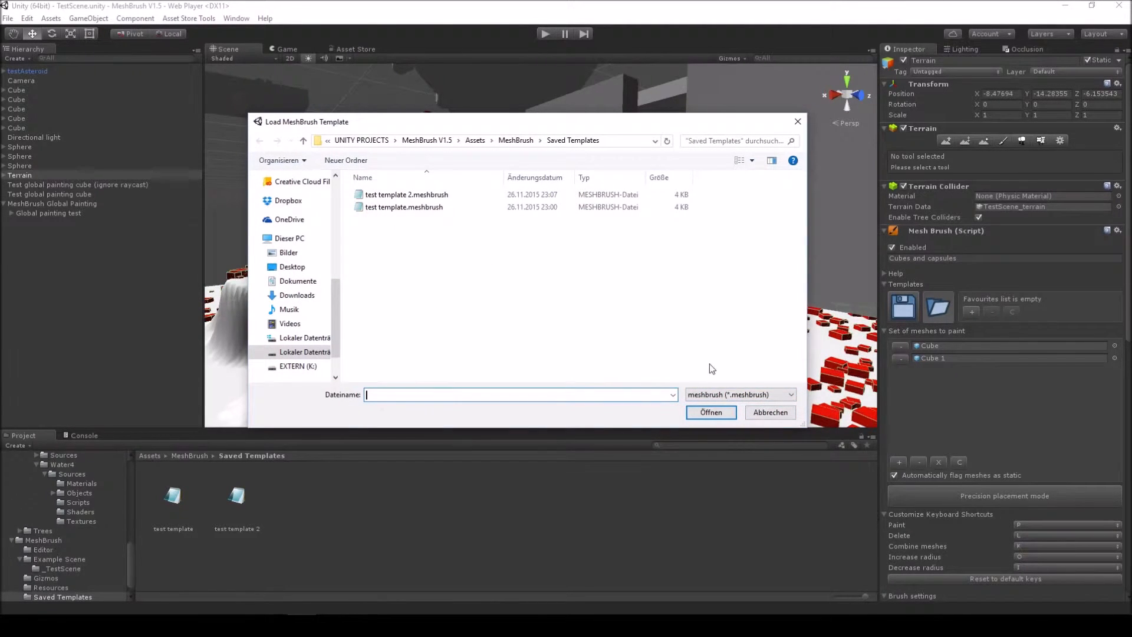
{"action": "left_click", "coordinate": [765, 417]}
{"action": "mouse_move", "coordinate": [678, 277]}
{"action": "right_mouse_down"}
{"action": "mouse_move", "coordinate": [684, 285]}
{"action": "mouse_move", "coordinate": [668, 264]}
{"action": "right_mouse_up"}
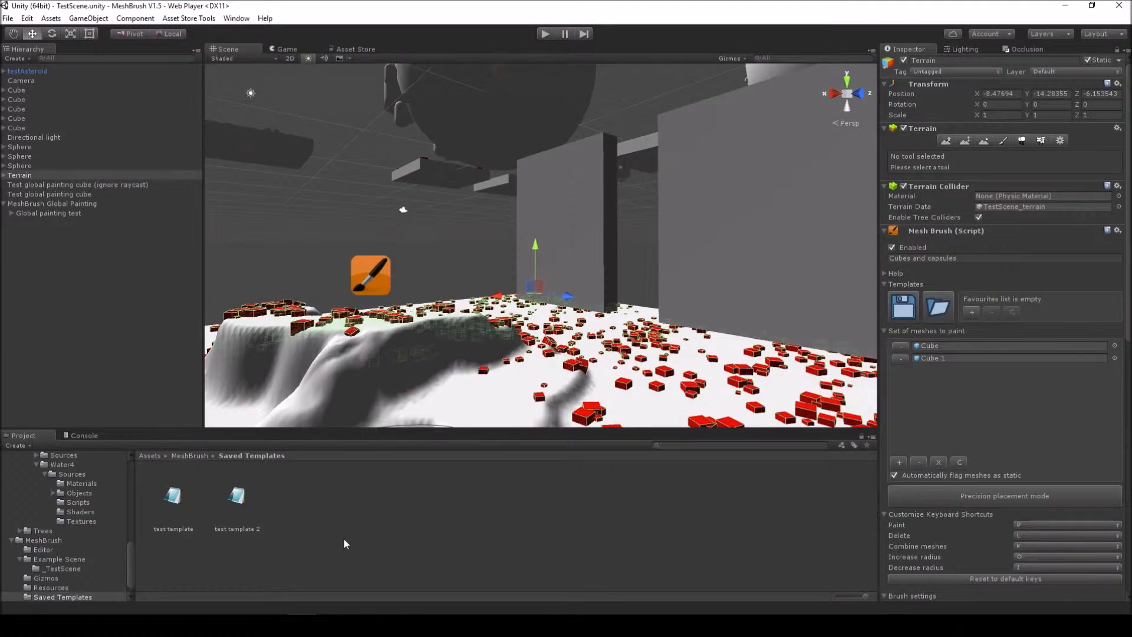
{"action": "mouse_move", "coordinate": [596, 345]}
{"action": "right_mouse_down"}
{"action": "mouse_move", "coordinate": [600, 328]}
{"action": "mouse_move", "coordinate": [569, 377]}
{"action": "right_mouse_up"}
{"action": "key", "text": "w"}
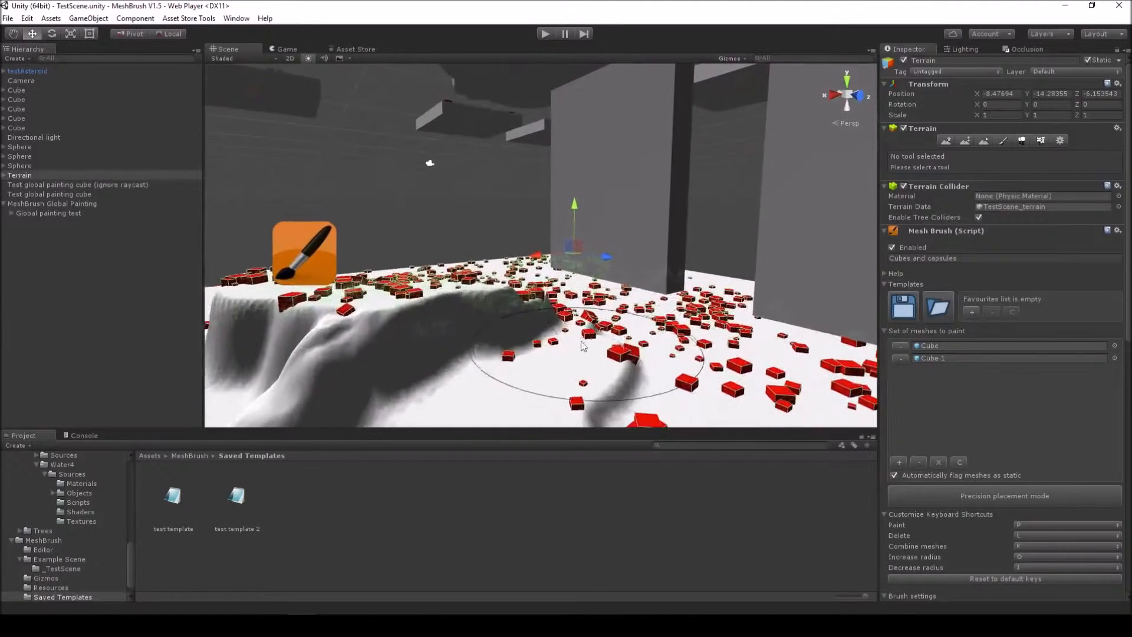
{"action": "key", "text": "s"}
{"action": "right_click_drag", "start_coordinate": [816, 389], "coordinate": [743, 380]}
{"action": "mouse_move", "coordinate": [595, 265]}
{"action": "right_mouse_down"}
{"action": "mouse_move", "coordinate": [612, 281]}
{"action": "mouse_move", "coordinate": [639, 278]}
{"action": "mouse_move", "coordinate": [607, 251]}
{"action": "mouse_move", "coordinate": [622, 289]}
{"action": "mouse_move", "coordinate": [630, 277]}
{"action": "mouse_move", "coordinate": [656, 285]}
{"action": "right_mouse_up"}
{"action": "key", "text": "w"}
{"action": "key", "text": "a"}
{"action": "key", "text": "s"}
{"action": "key", "text": "w"}
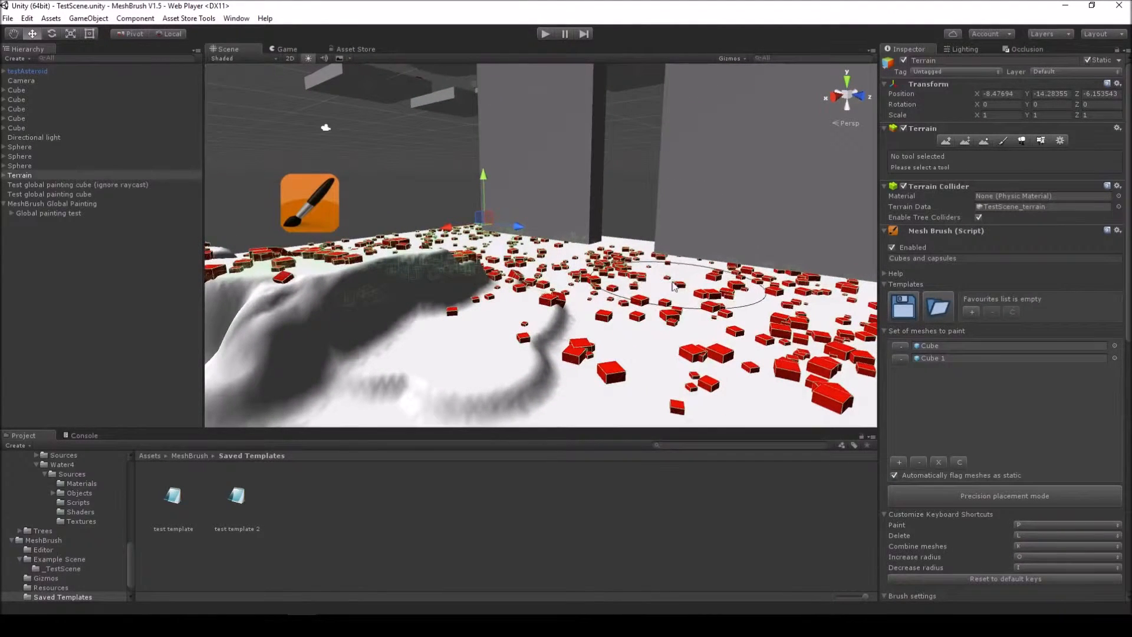
{"action": "right_click_drag", "start_coordinate": [815, 342], "coordinate": [755, 330]}
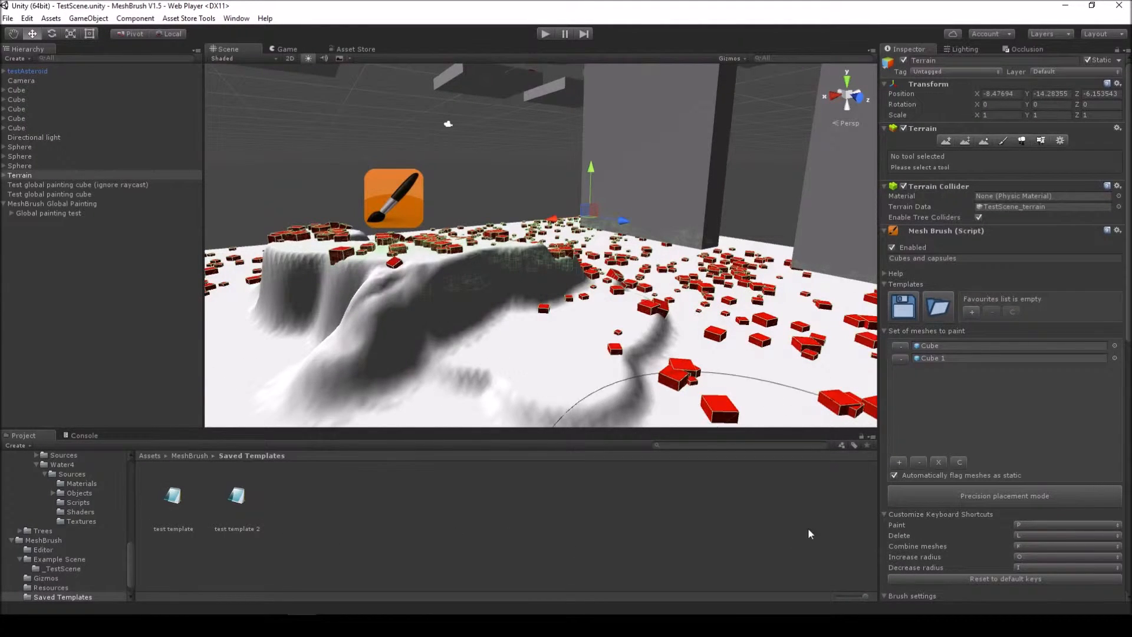
Add test template.meshbrush to the favourite templates of the terrain's Mesh Brush component
{"action": "left_click_drag", "start_coordinate": [1127, 288], "coordinate": [1127, 320]}
{"action": "right_click_drag", "start_coordinate": [497, 341], "coordinate": [567, 337]}
{"action": "key", "text": "w"}
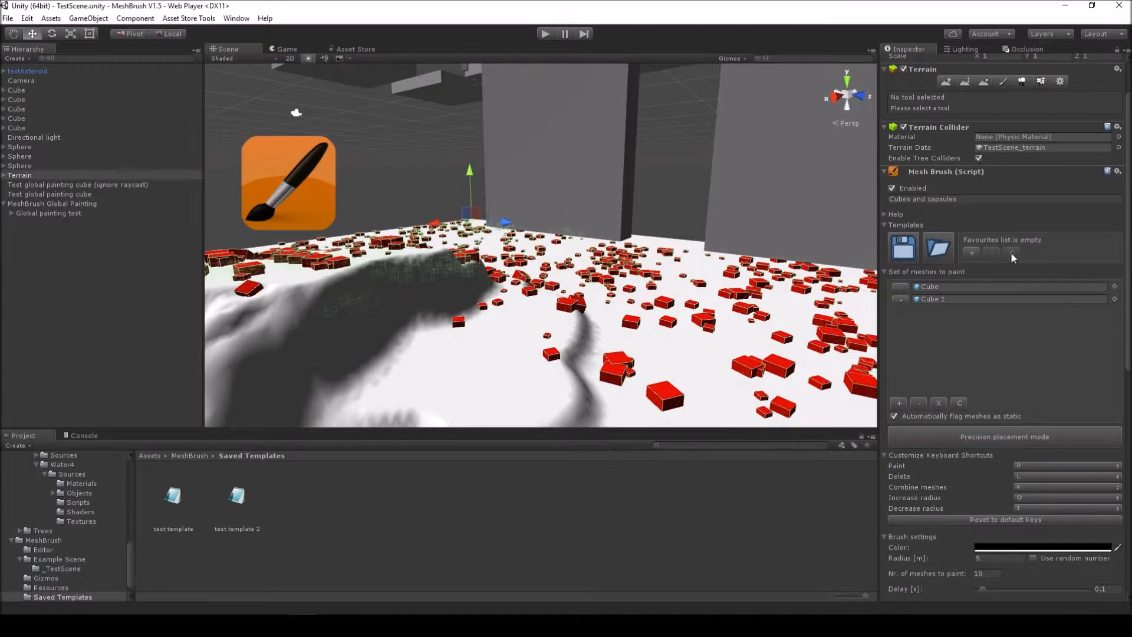
{"action": "left_click", "coordinate": [970, 254]}
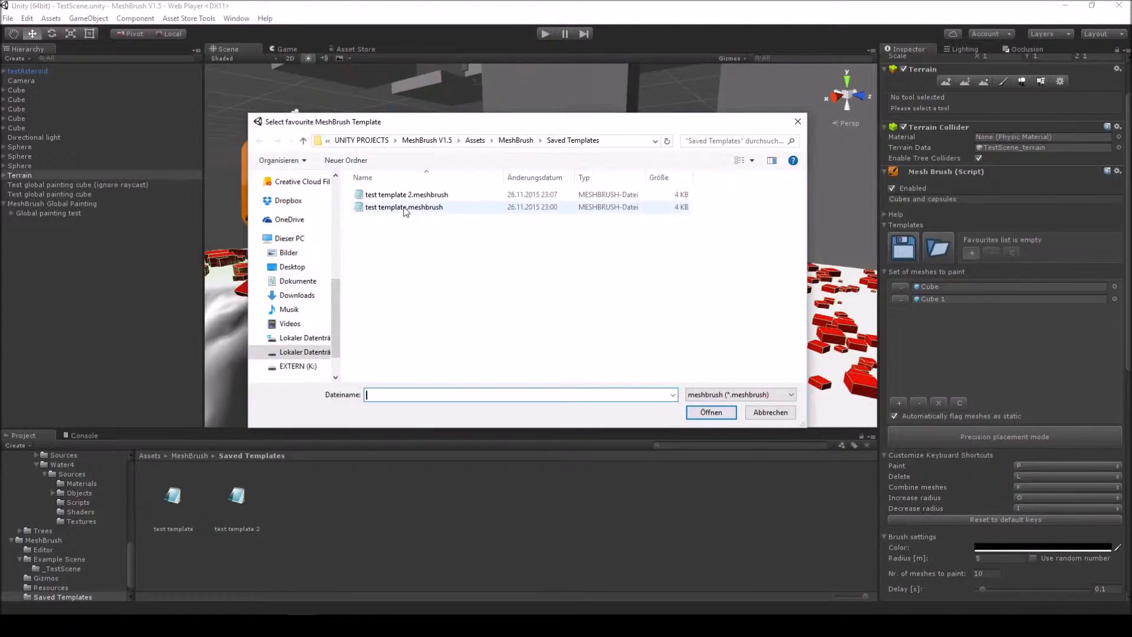
{"action": "double_click", "coordinate": [405, 208]}
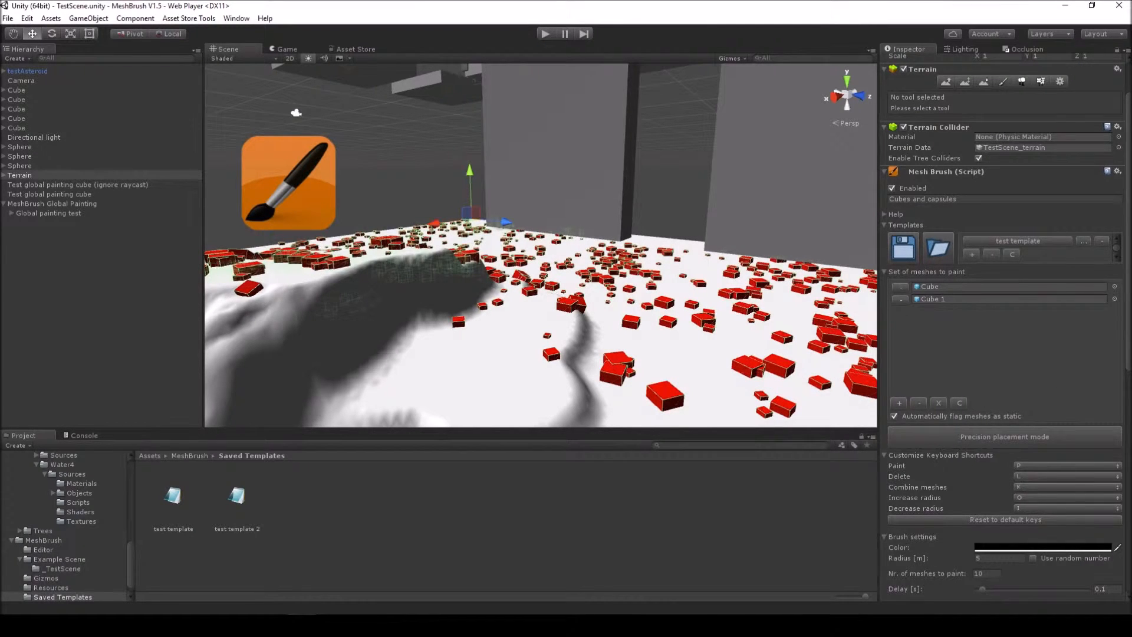
Alter the terrain's brush settings and load test template from the favourites list to overwrite them
{"action": "scroll", "coordinate": [1000, 505], "scroll_direction": "down", "scroll_amount": 3}
{"action": "left_click_drag", "start_coordinate": [999, 504], "coordinate": [924, 560]}
{"action": "left_click", "coordinate": [1023, 156]}
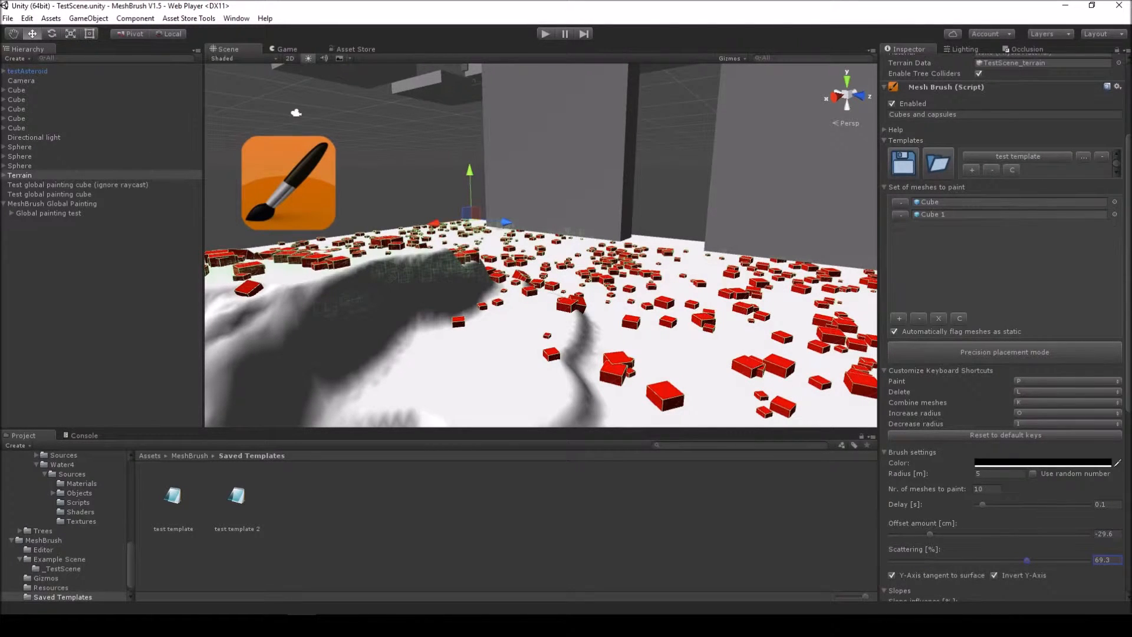
{"action": "scroll", "coordinate": [1127, 209], "scroll_direction": "up", "scroll_amount": 3}
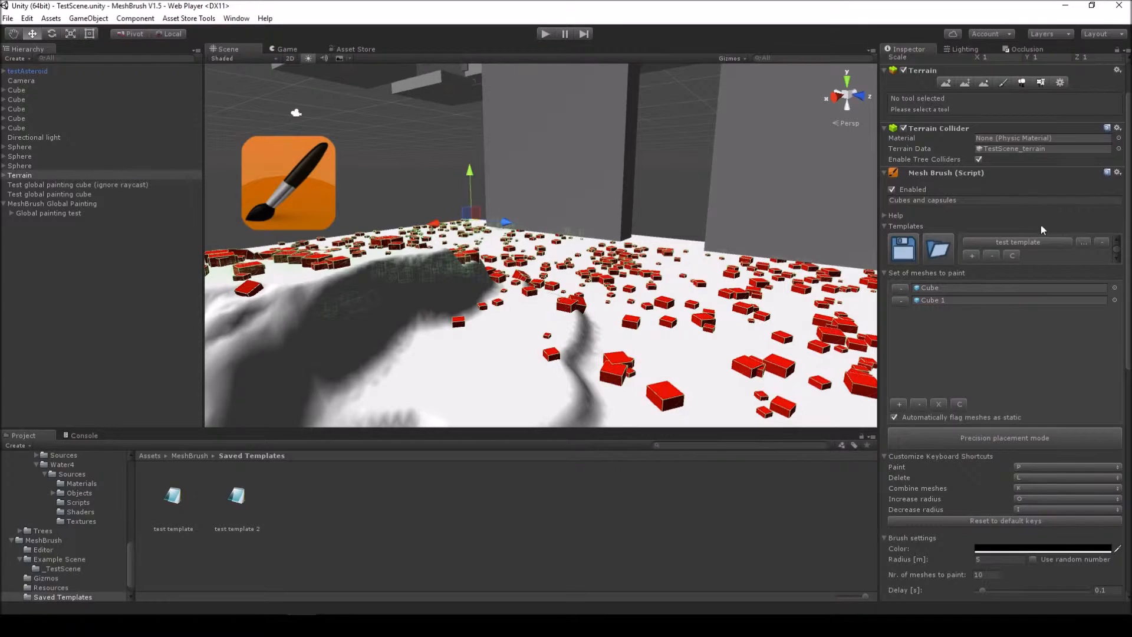
Reassign the favourite template entry to test template 2.meshbrush and back to test template.meshbrush
{"action": "left_click", "coordinate": [1084, 242]}
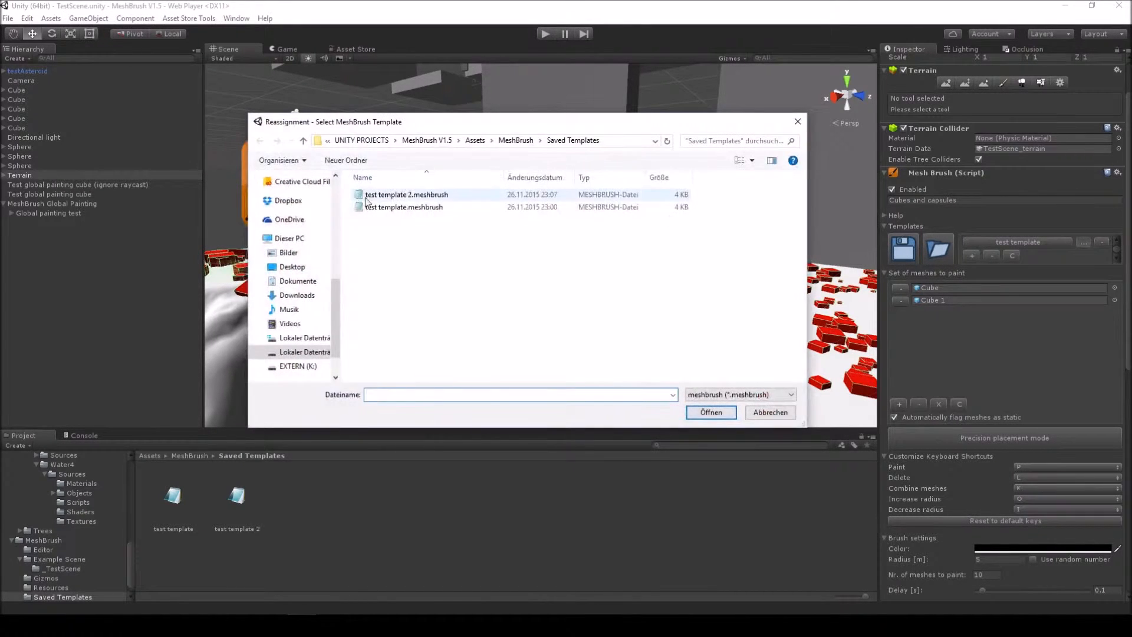
{"action": "double_click", "coordinate": [389, 196]}
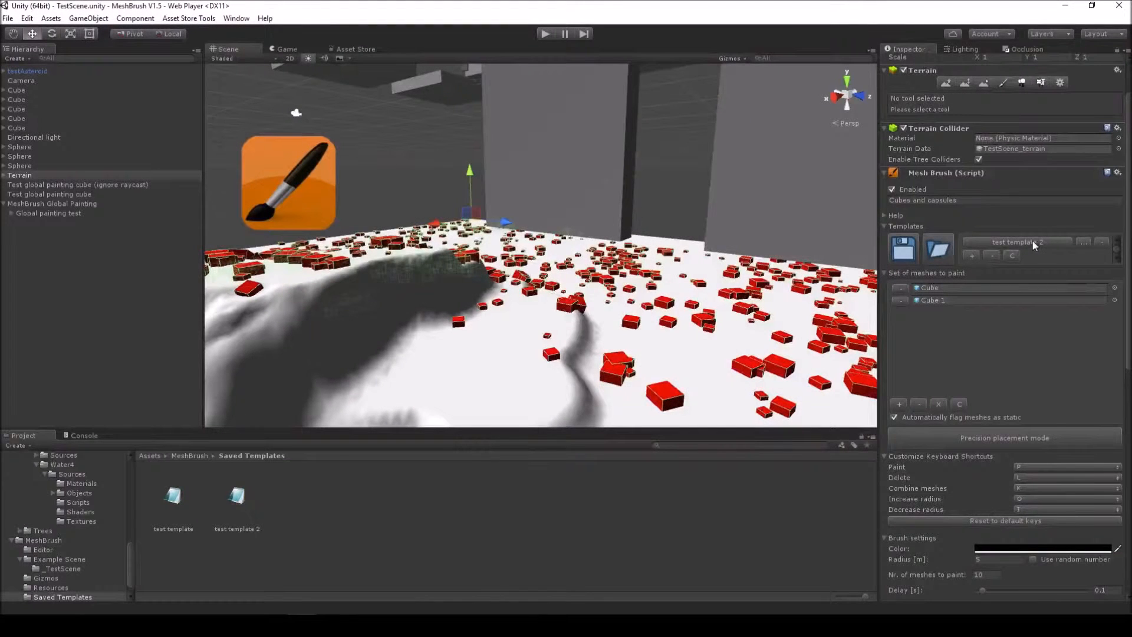
{"action": "left_click", "coordinate": [1084, 246]}
{"action": "double_click", "coordinate": [436, 206]}
{"action": "left_click_drag", "start_coordinate": [616, 230], "coordinate": [542, 228], "text": "alt"}
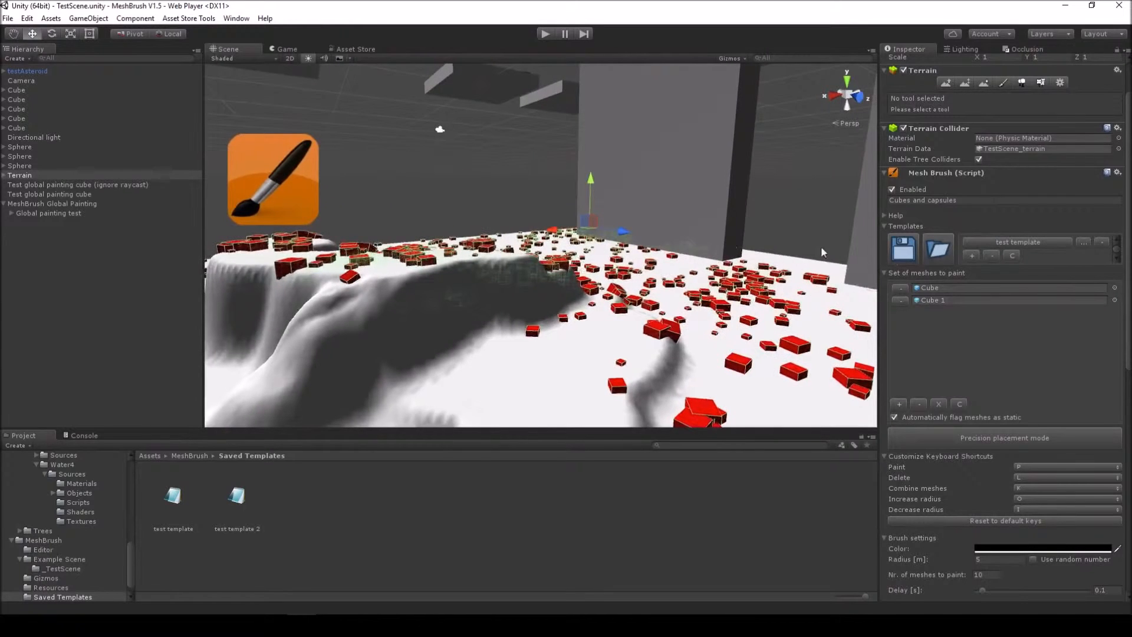
Open the MeshBrush Editor folder in the project and inspect the contents of the FavouriteTemplates file
{"action": "left_click", "coordinate": [190, 455]}
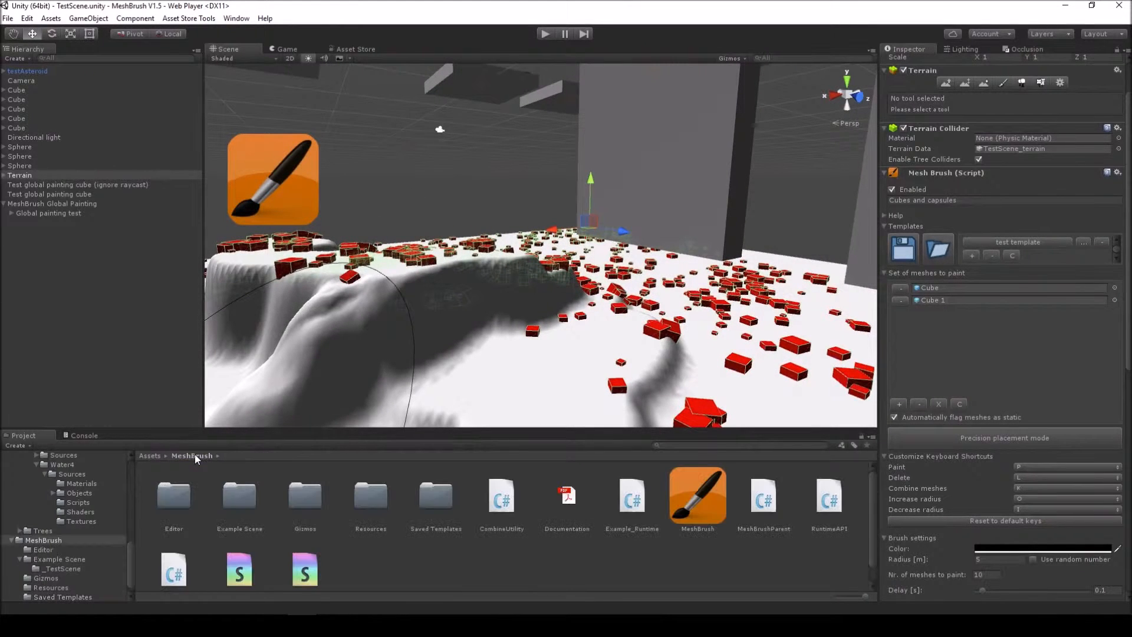
{"action": "double_click", "coordinate": [180, 493]}
{"action": "left_click", "coordinate": [179, 494]}
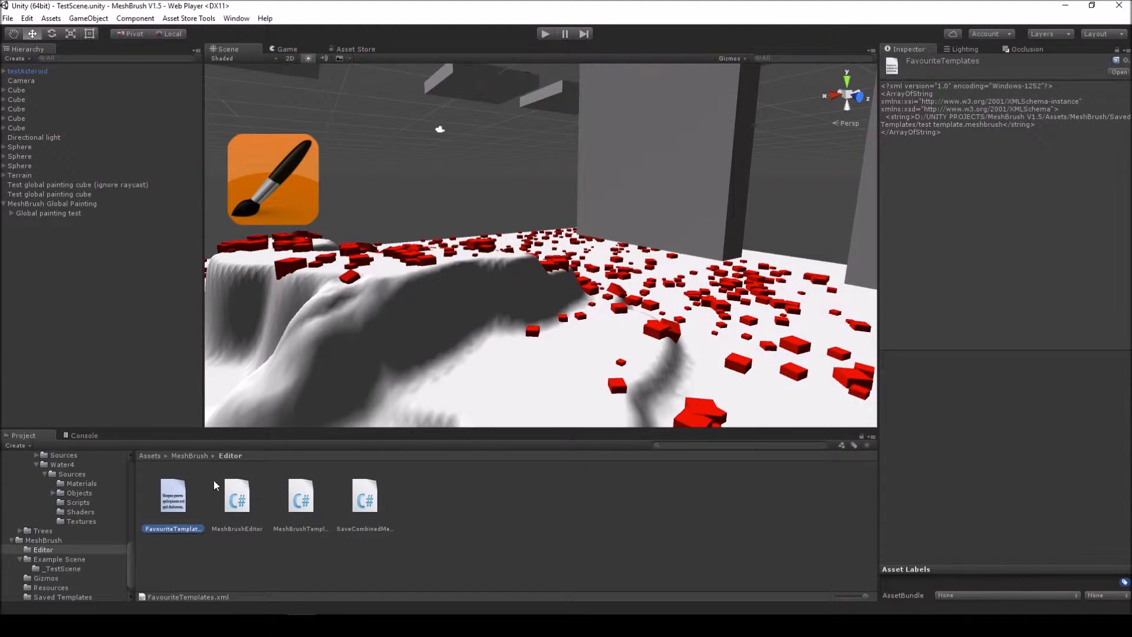
{"action": "left_click", "coordinate": [516, 359]}
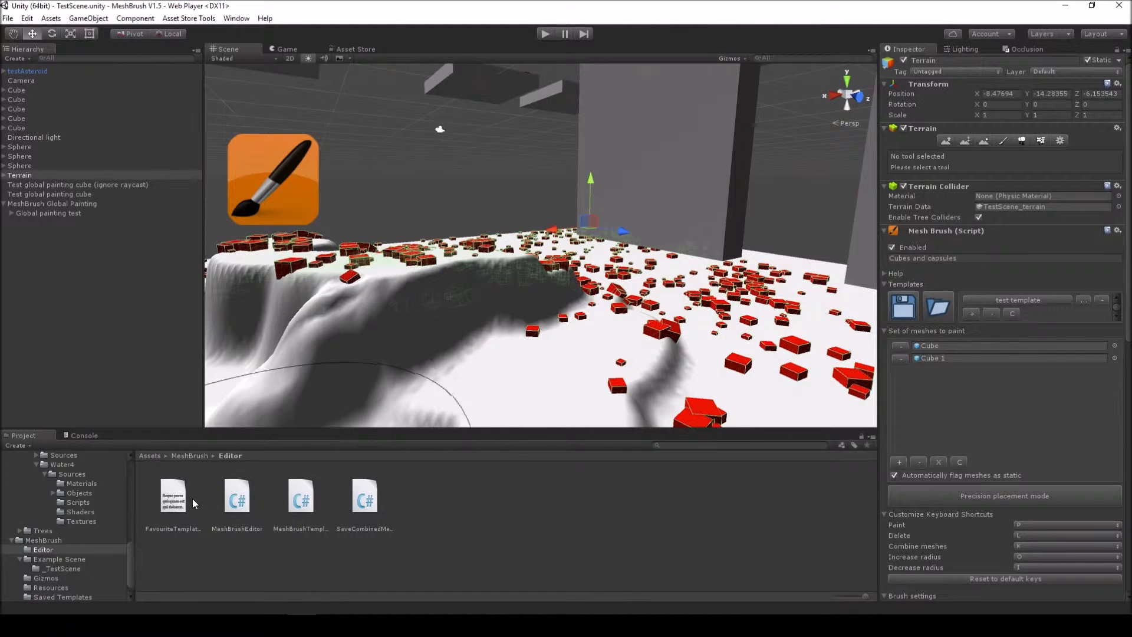
{"action": "left_click", "coordinate": [172, 513]}
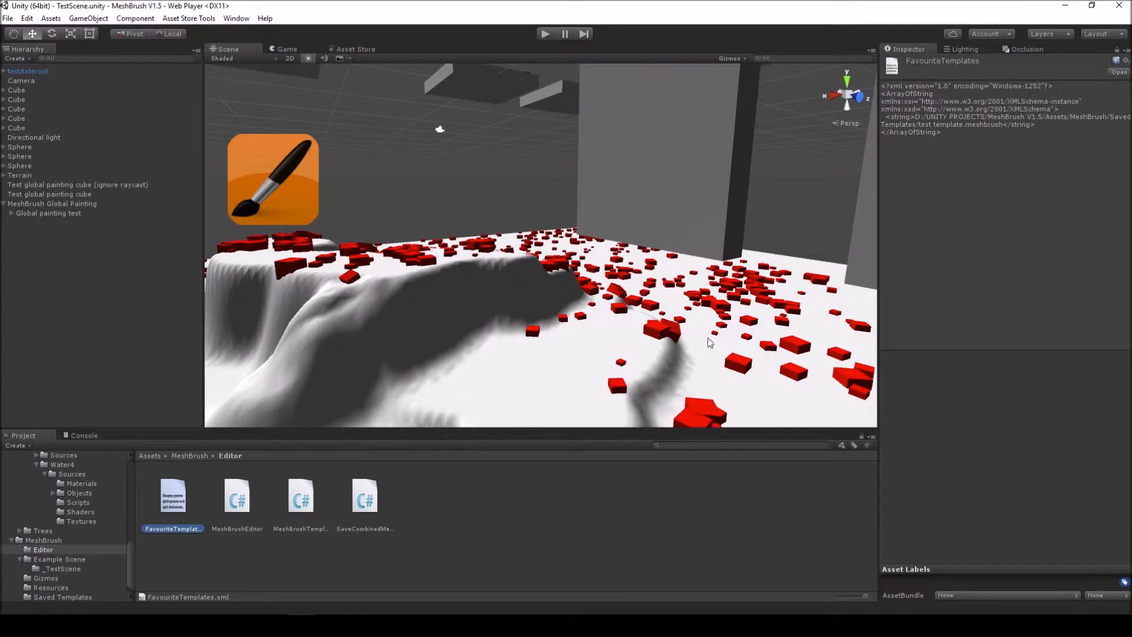
Open FavouriteTemplates.xml in Visual Studio, undo the stray text edits, and switch back to Unity
{"action": "double_click", "coordinate": [175, 508]}
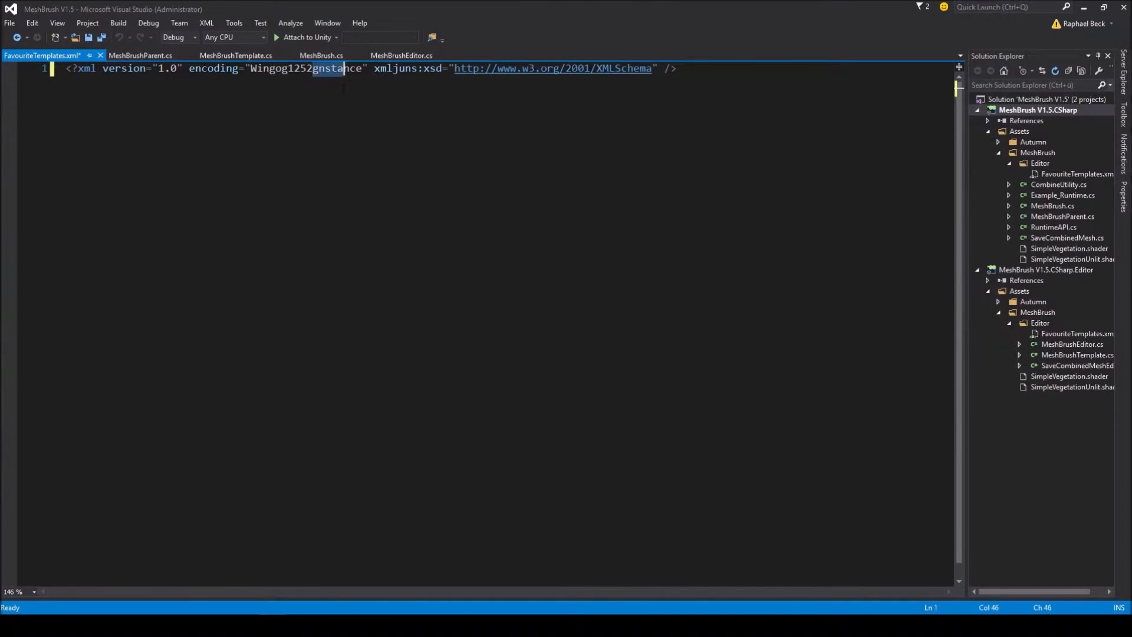
{"action": "key", "text": "ctrl+z"}
{"action": "key", "text": "ctrl+z"}
{"action": "key", "text": "ctrl+z"}
{"action": "key", "text": "ctrl+z"}
{"action": "key", "text": "ctrl+z"}
{"action": "key", "text": "ctrl+z"}
{"action": "key", "text": "ctrl+z"}
{"action": "key", "text": "ctrl+z"}
{"action": "key", "text": "ctrl+z"}
{"action": "key", "text": "ctrl+z"}
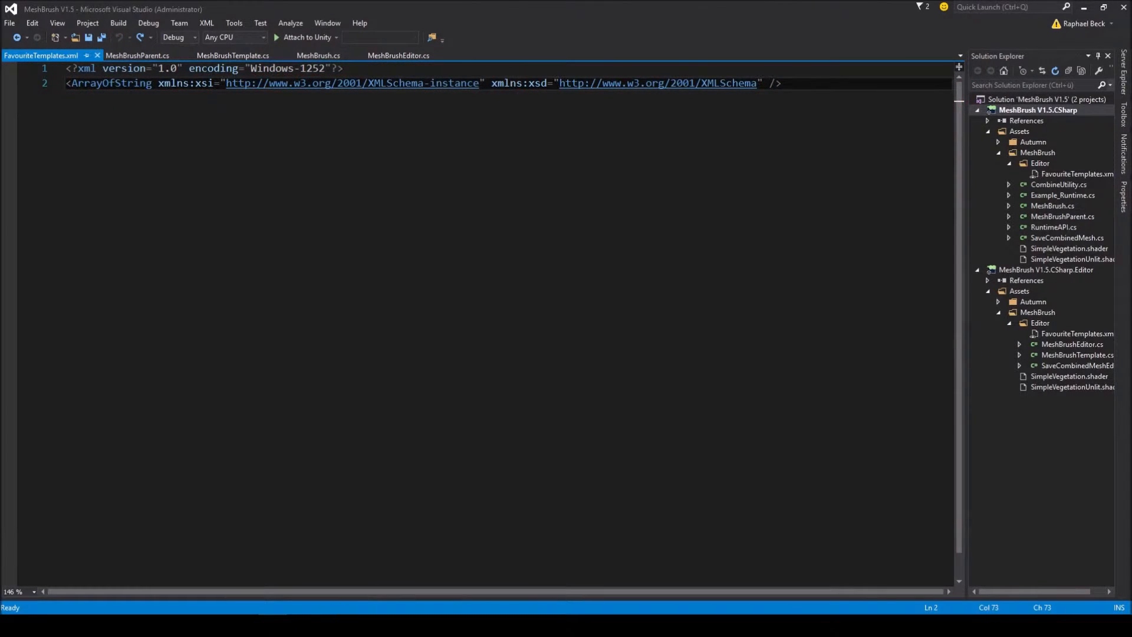
{"action": "left_click", "coordinate": [302, 623]}
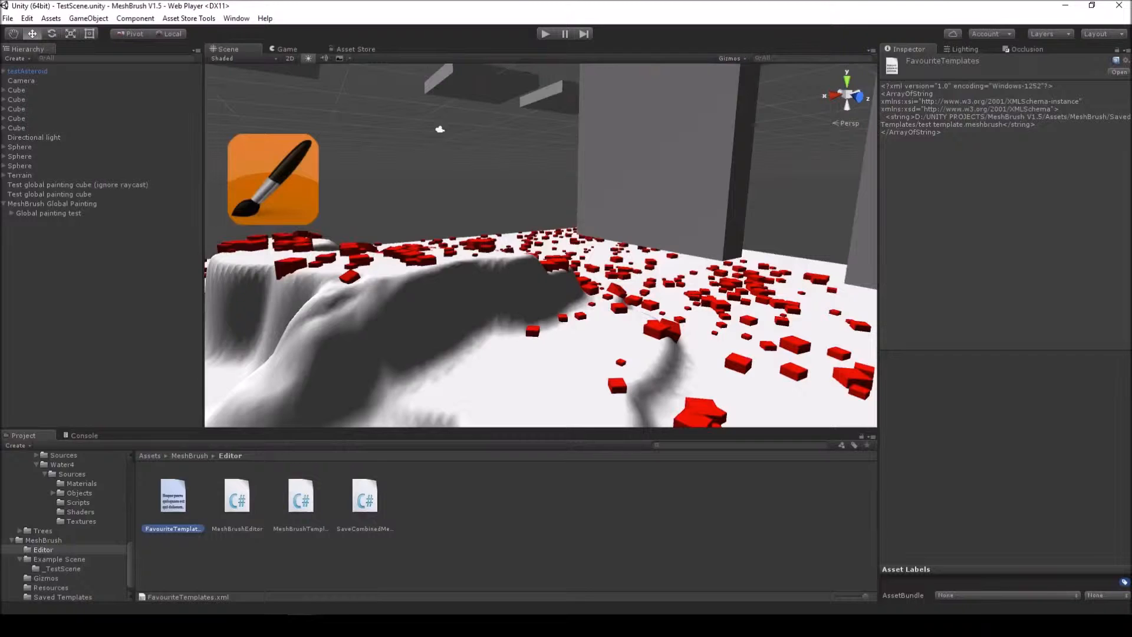
Recheck the FavouriteTemplates file in the Editor folder and reselect the terrain
{"action": "left_click", "coordinate": [485, 510]}
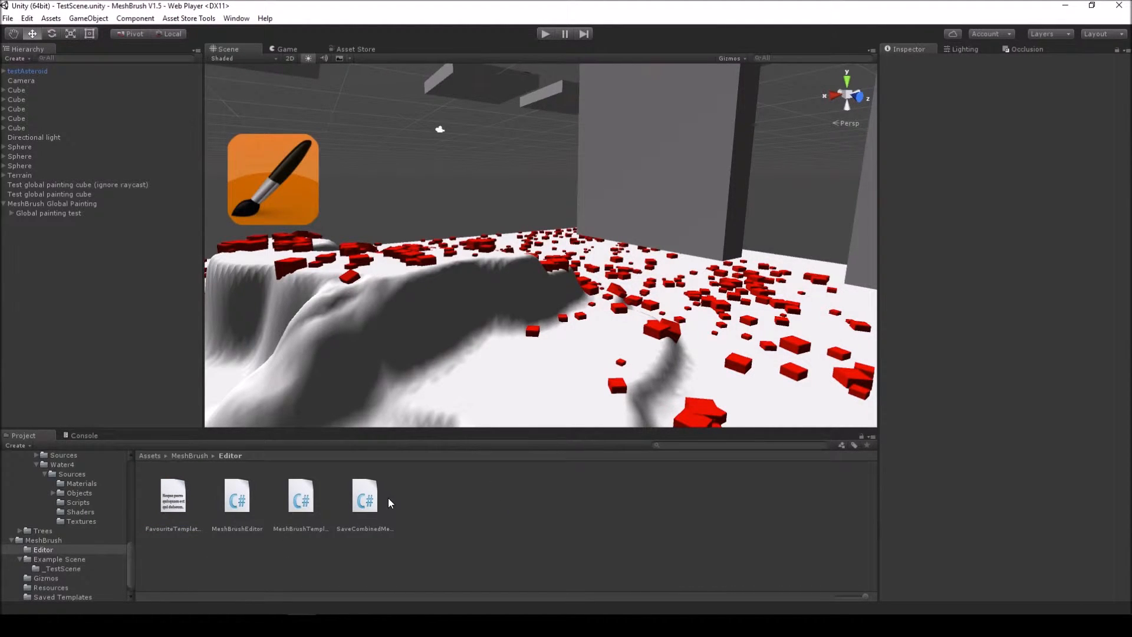
{"action": "double_click", "coordinate": [173, 495]}
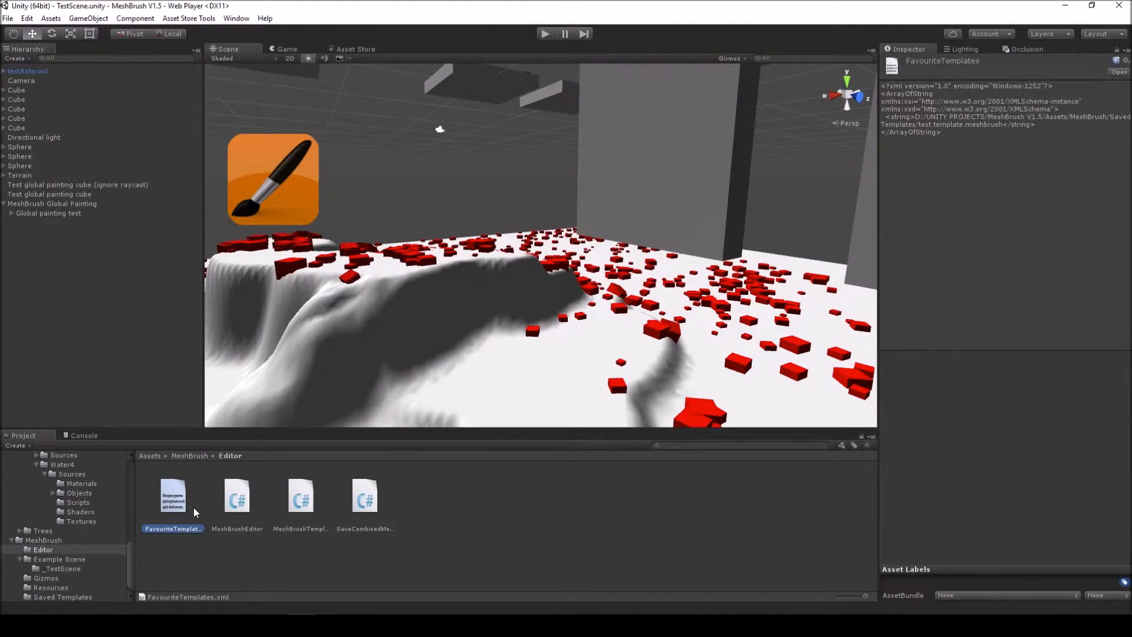
{"action": "left_click", "coordinate": [564, 358]}
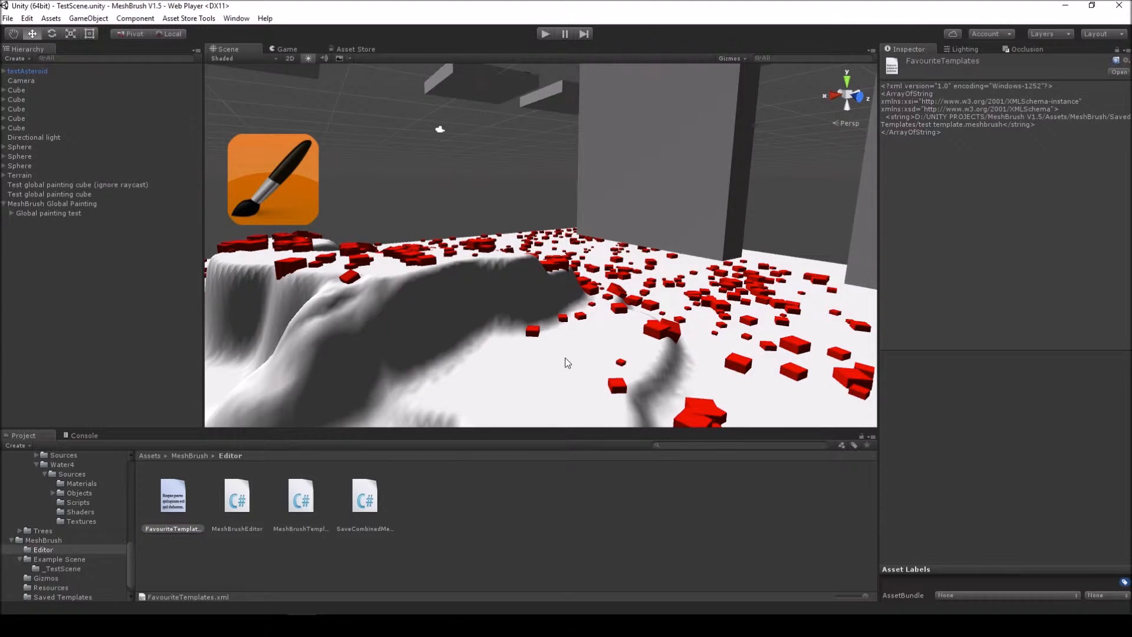
{"action": "left_click", "coordinate": [539, 381]}
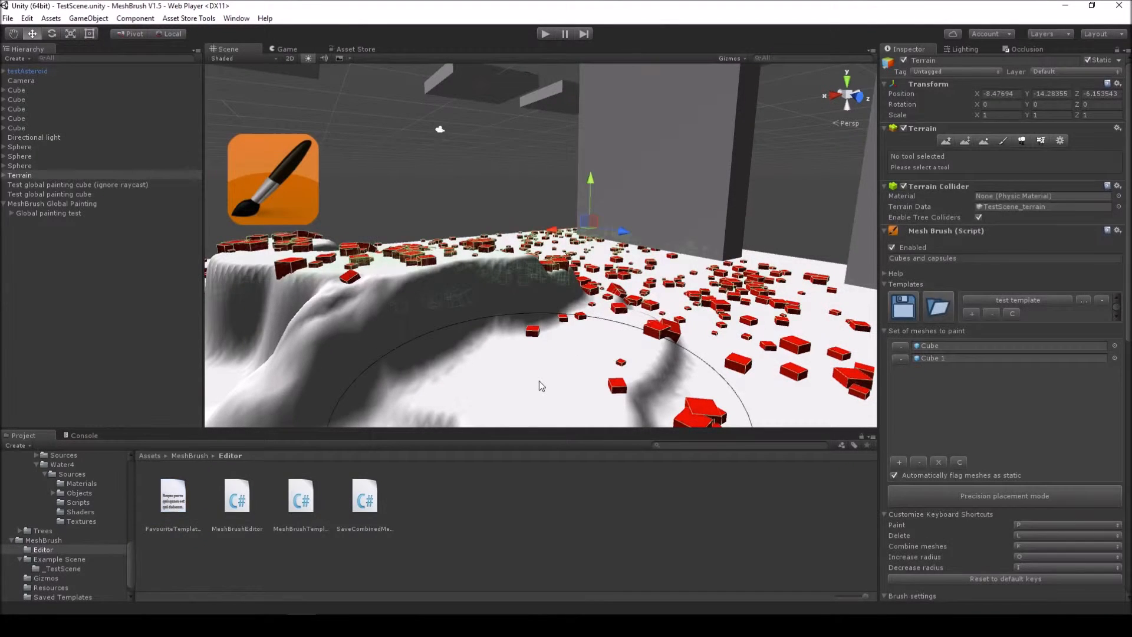
{"action": "left_click_drag", "start_coordinate": [539, 381], "coordinate": [638, 291], "text": "alt"}
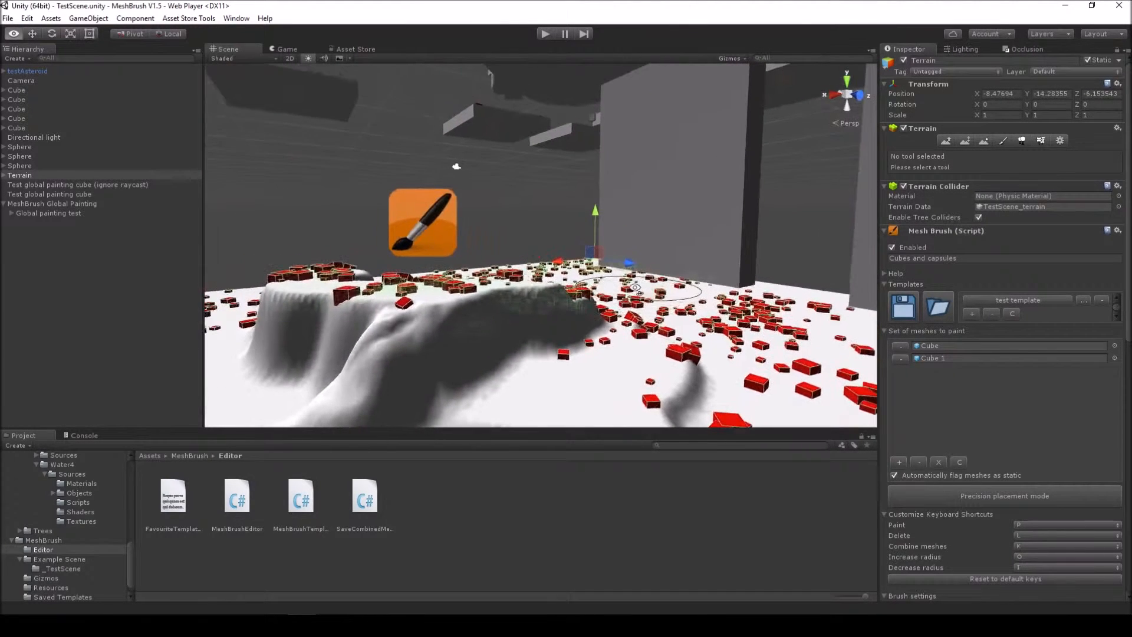
{"action": "left_click", "coordinate": [552, 222]}
{"action": "mouse_move", "coordinate": [552, 221]}
{"action": "left_mouse_down", "text": "alt"}
{"action": "mouse_move", "coordinate": [552, 281]}
{"action": "mouse_move", "coordinate": [572, 243]}
{"action": "mouse_move", "coordinate": [701, 264]}
{"action": "mouse_move", "coordinate": [590, 266]}
{"action": "mouse_move", "coordinate": [609, 279]}
{"action": "mouse_move", "coordinate": [531, 289]}
{"action": "mouse_move", "coordinate": [526, 264]}
{"action": "mouse_move", "coordinate": [538, 264]}
{"action": "mouse_move", "coordinate": [527, 261]}
{"action": "mouse_move", "coordinate": [532, 276]}
{"action": "mouse_move", "coordinate": [511, 226]}
{"action": "left_mouse_up", "text": "alt"}
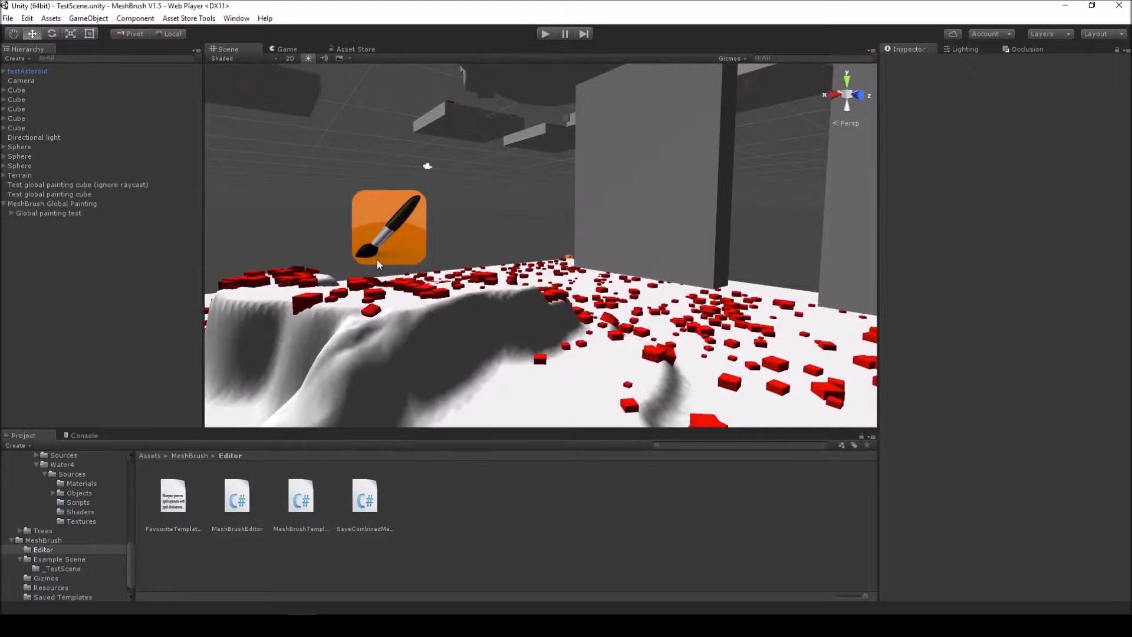
{"action": "mouse_move", "coordinate": [338, 175]}
{"action": "left_mouse_down", "text": "alt"}
{"action": "mouse_move", "coordinate": [267, 185]}
{"action": "mouse_move", "coordinate": [559, 265]}
{"action": "mouse_move", "coordinate": [595, 224]}
{"action": "mouse_move", "coordinate": [590, 234]}
{"action": "left_mouse_up", "text": "alt"}
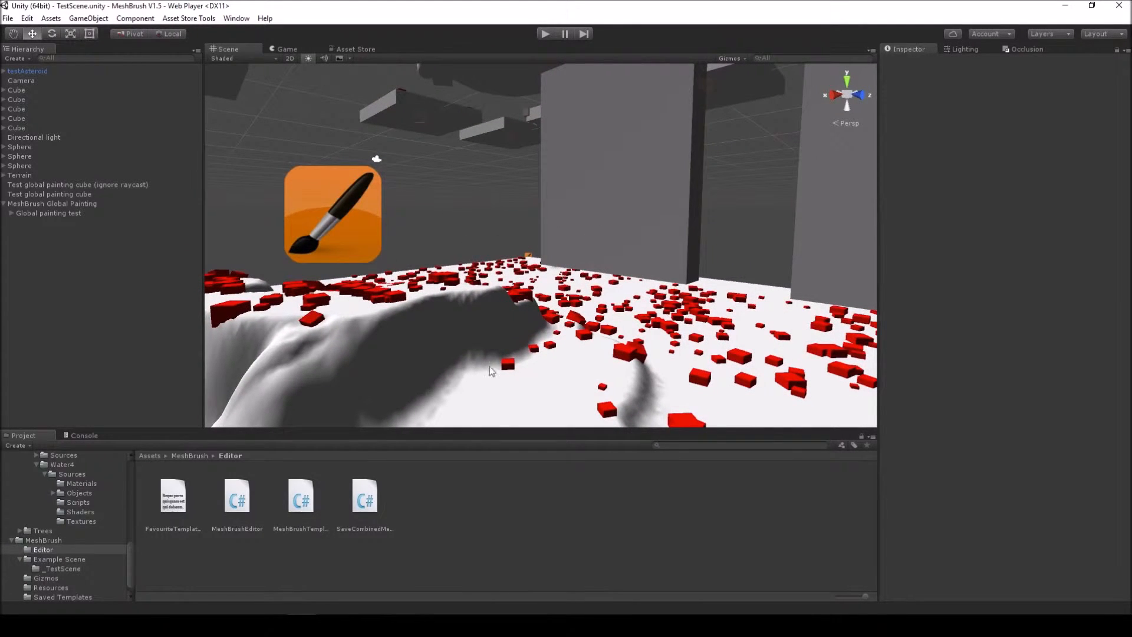
{"action": "right_click_drag", "start_coordinate": [370, 317], "coordinate": [384, 335]}
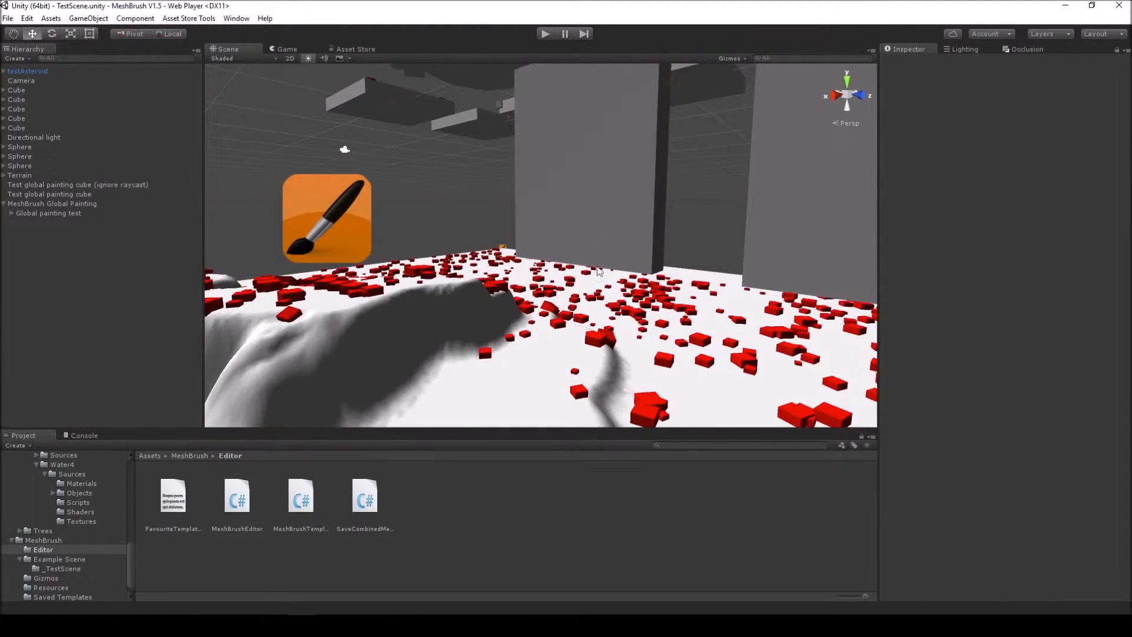
{"action": "mouse_move", "coordinate": [336, 326]}
{"action": "right_mouse_down"}
{"action": "mouse_move", "coordinate": [495, 344]}
{"action": "mouse_move", "coordinate": [348, 368]}
{"action": "mouse_move", "coordinate": [521, 353]}
{"action": "mouse_move", "coordinate": [566, 293]}
{"action": "mouse_move", "coordinate": [525, 330]}
{"action": "mouse_move", "coordinate": [534, 337]}
{"action": "right_mouse_up"}
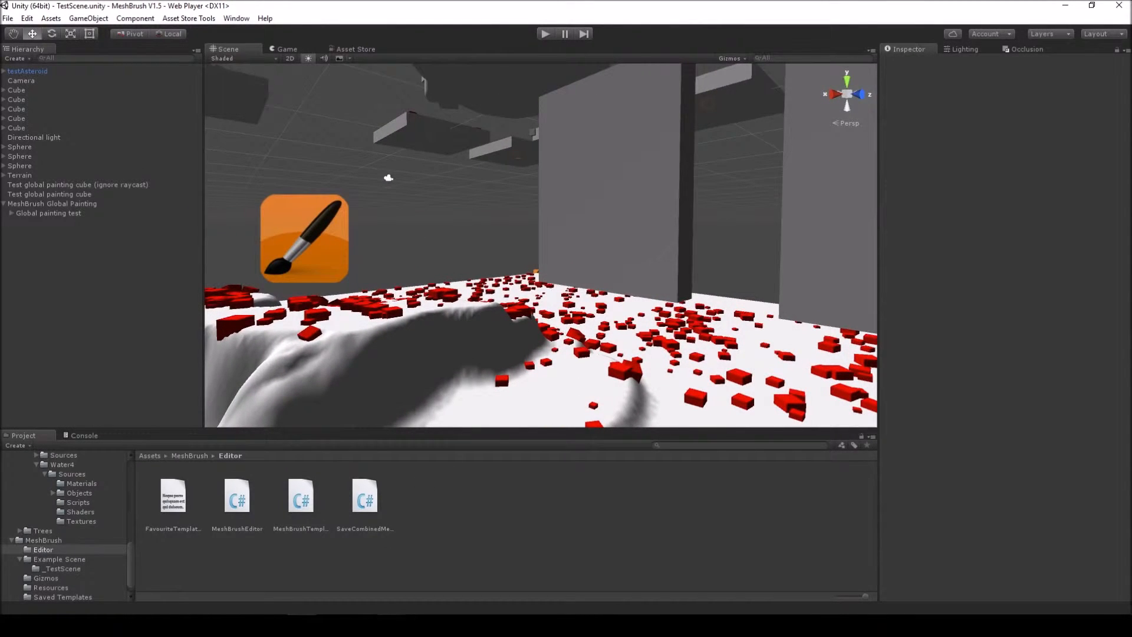
Switch to the photo viewer to look at MeshBrush undockable window.png, and close the picture
{"action": "left_click", "coordinate": [388, 622]}
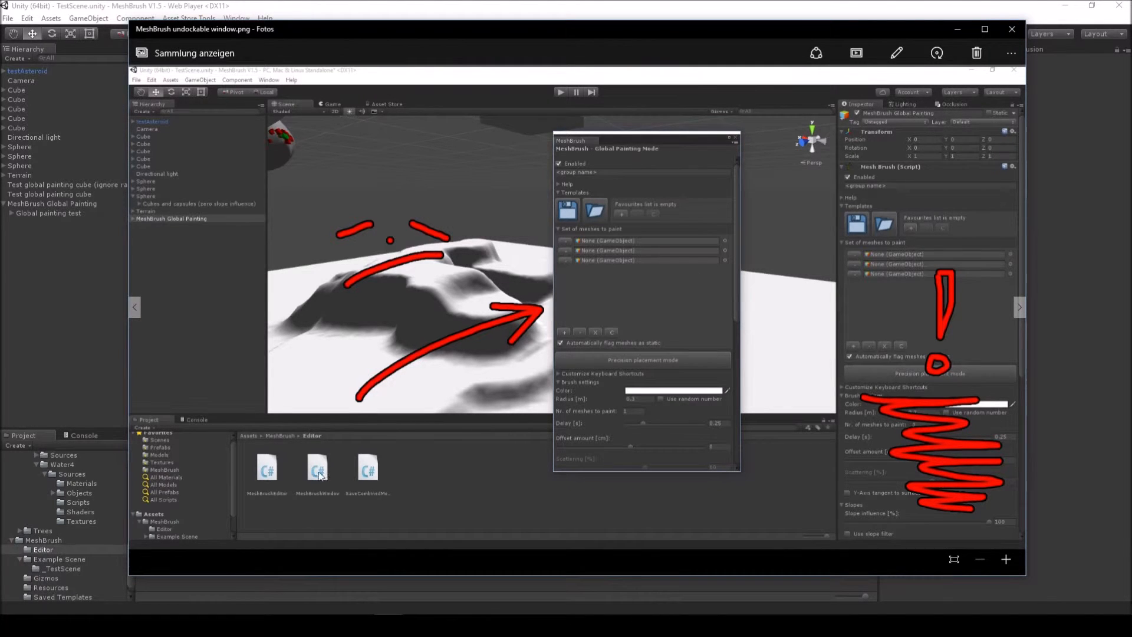
{"action": "left_click", "coordinate": [1012, 29]}
Select the MeshBrush Global Painting object in the scene to show its Mesh Brush component
{"action": "mouse_move", "coordinate": [715, 230]}
{"action": "right_mouse_down"}
{"action": "mouse_move", "coordinate": [580, 253]}
{"action": "mouse_move", "coordinate": [491, 324]}
{"action": "right_mouse_up"}
{"action": "key", "text": "w"}
{"action": "left_click", "coordinate": [491, 324]}
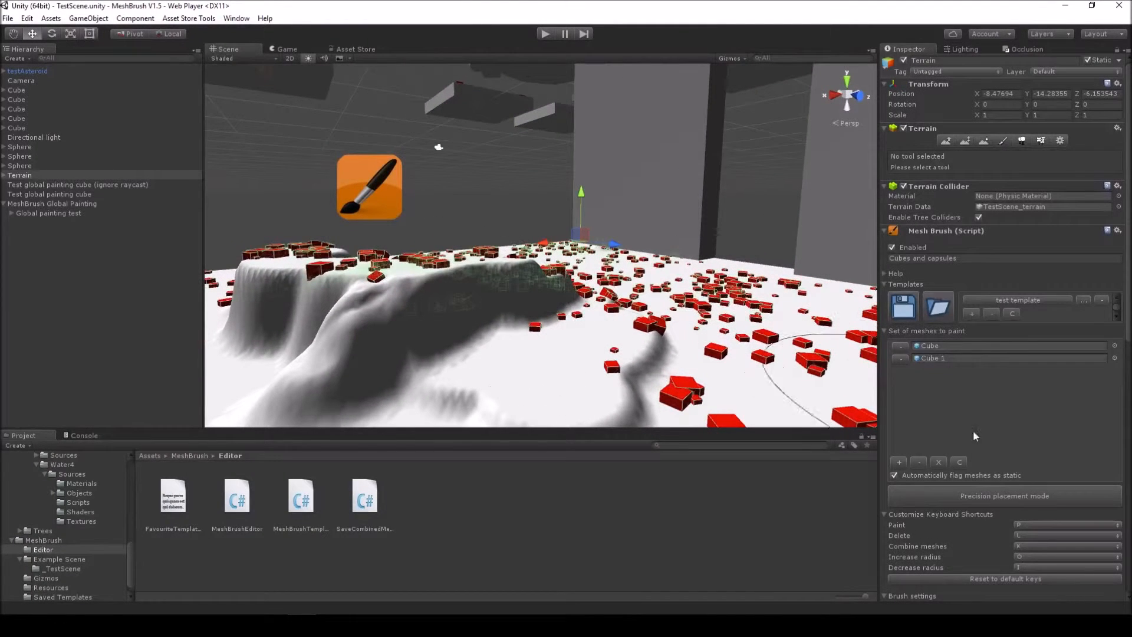
{"action": "left_click", "coordinate": [477, 219]}
{"action": "right_click_drag", "start_coordinate": [542, 301], "coordinate": [469, 263]}
{"action": "left_click", "coordinate": [509, 287]}
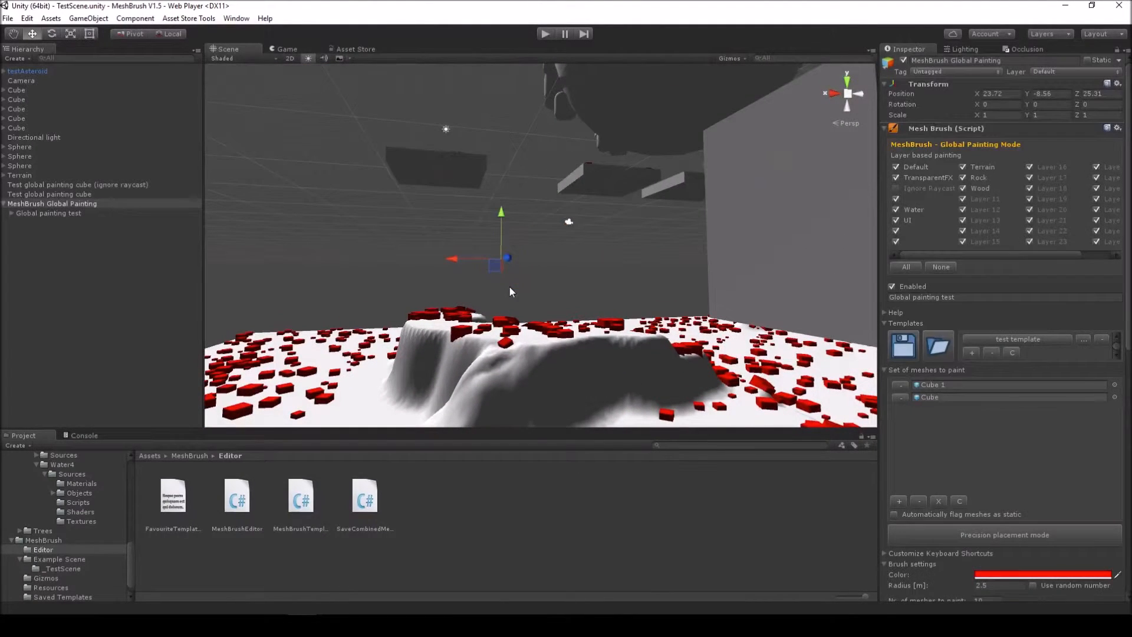
Add a second MeshBrush Global Painting object to the scene and look through its component settings
{"action": "left_click", "coordinate": [577, 281]}
{"action": "mouse_move", "coordinate": [576, 299]}
{"action": "right_mouse_down"}
{"action": "mouse_move", "coordinate": [623, 318]}
{"action": "mouse_move", "coordinate": [601, 329]}
{"action": "mouse_move", "coordinate": [649, 307]}
{"action": "mouse_move", "coordinate": [624, 324]}
{"action": "mouse_move", "coordinate": [628, 345]}
{"action": "right_mouse_up"}
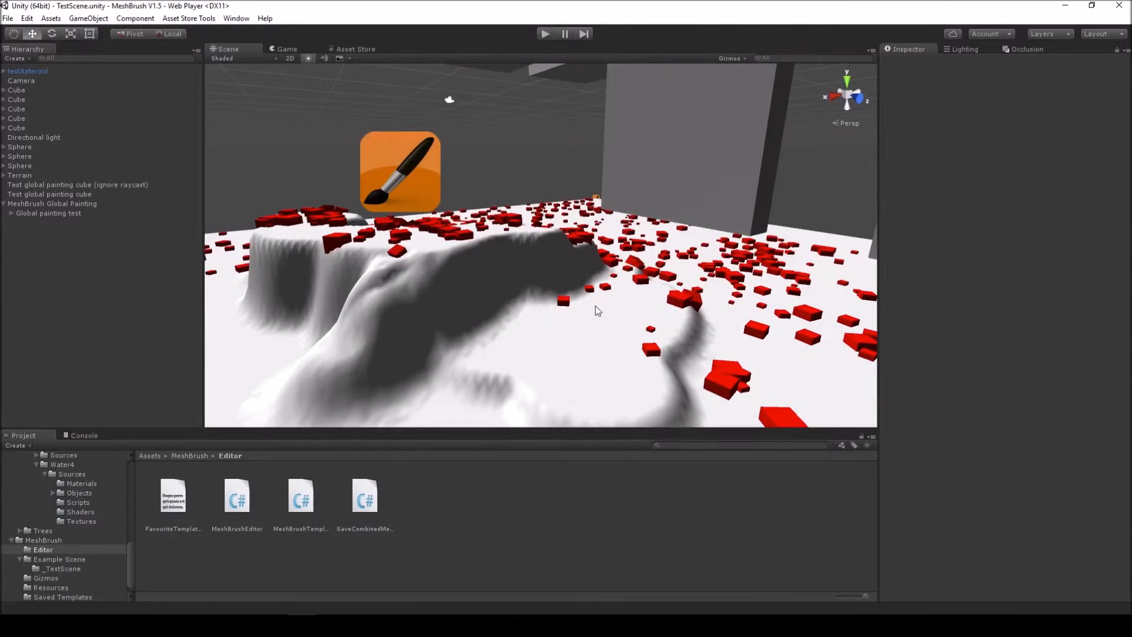
{"action": "left_click", "coordinate": [88, 18]}
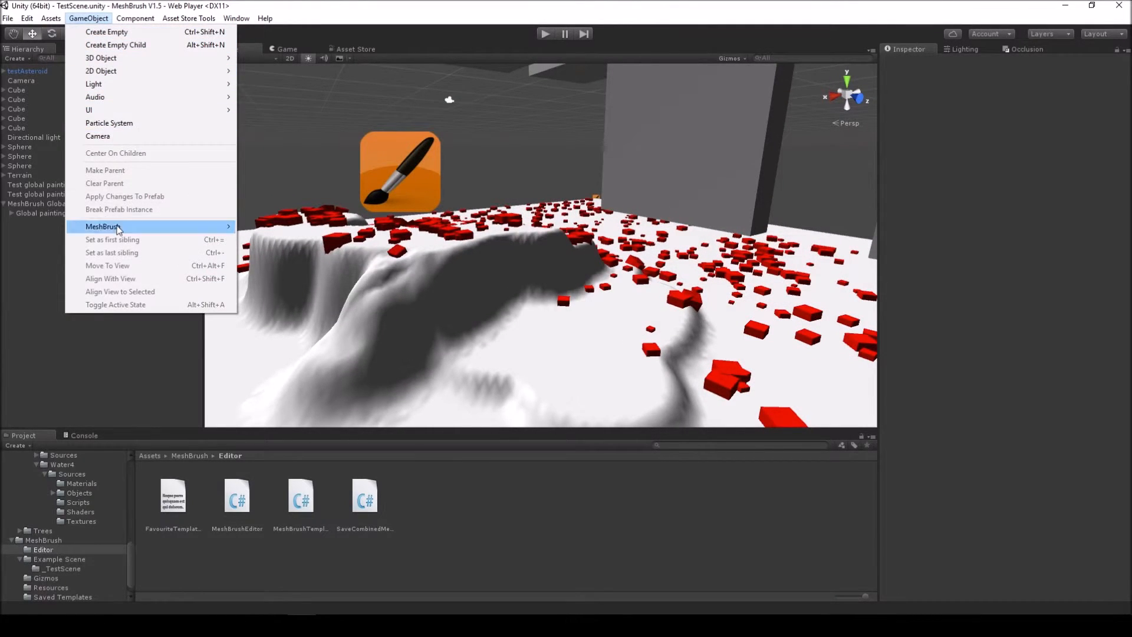
{"action": "mouse_move", "coordinate": [117, 230]}
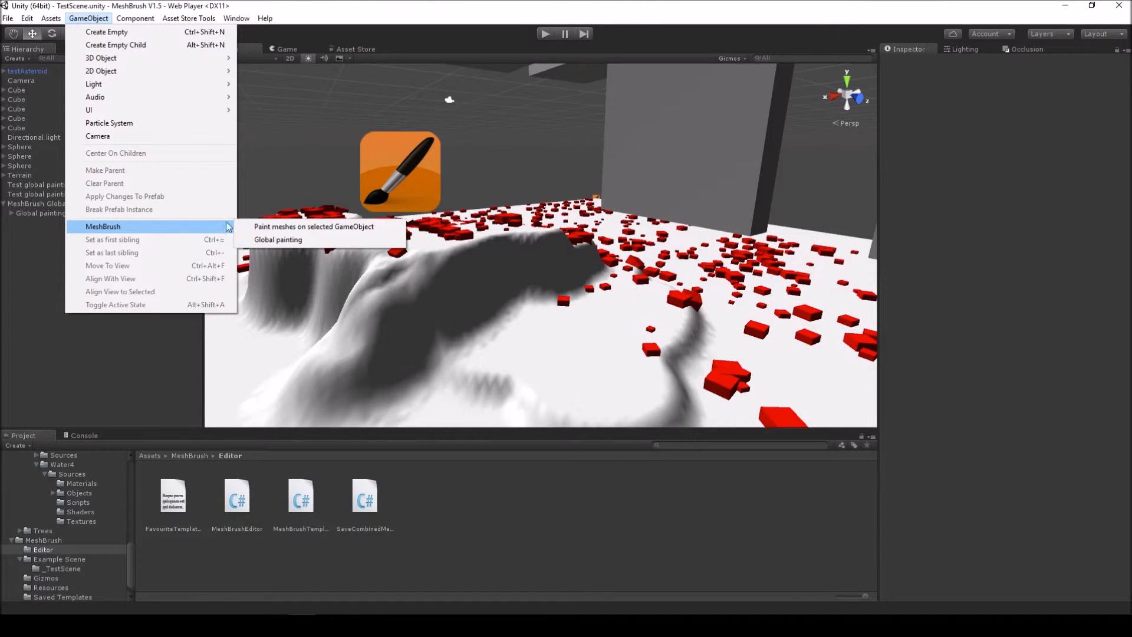
{"action": "left_click", "coordinate": [291, 239]}
{"action": "mouse_move", "coordinate": [437, 252]}
{"action": "right_mouse_down"}
{"action": "mouse_move", "coordinate": [467, 253]}
{"action": "mouse_move", "coordinate": [301, 253]}
{"action": "mouse_move", "coordinate": [542, 241]}
{"action": "right_mouse_up"}
{"action": "scroll", "coordinate": [1005, 354], "scroll_direction": "down", "scroll_amount": 3}
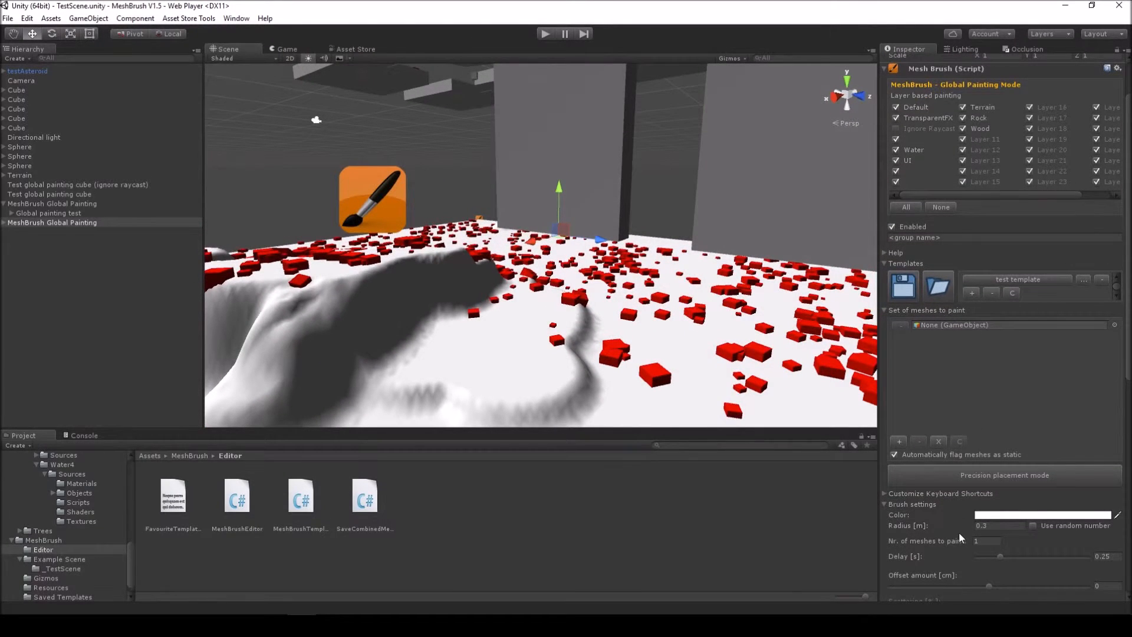
Delete the newly added global painting object and select the original MeshBrush Global Painting object
{"action": "left_click", "coordinate": [38, 223]}
{"action": "key", "text": "Delete"}
{"action": "left_click", "coordinate": [376, 195]}
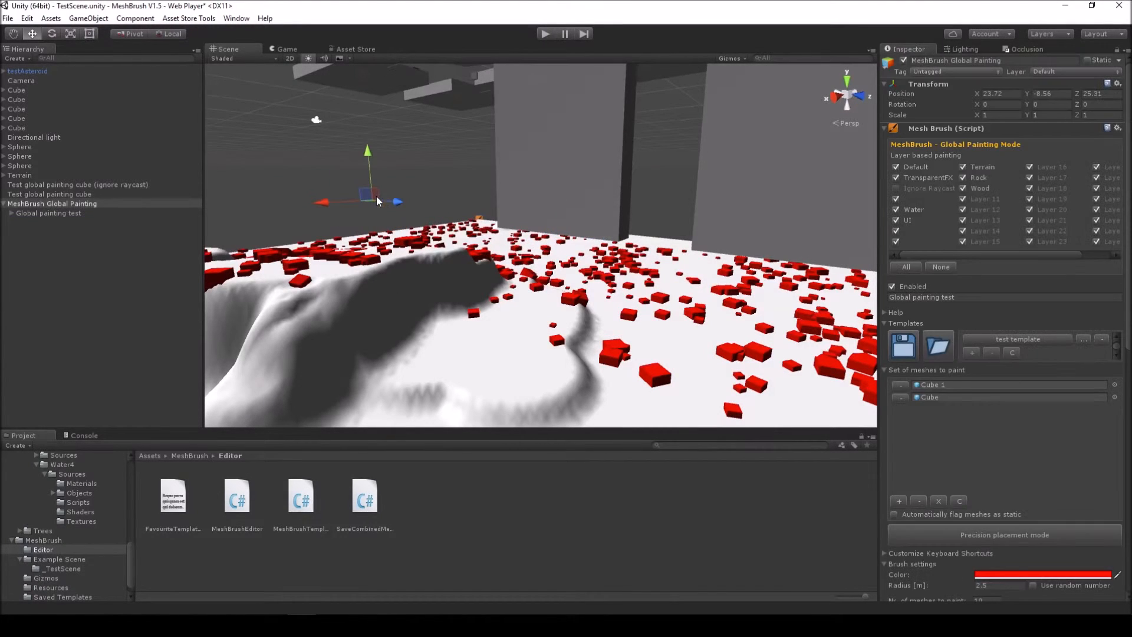
{"action": "scroll", "coordinate": [1002, 354], "scroll_direction": "down", "scroll_amount": 3}
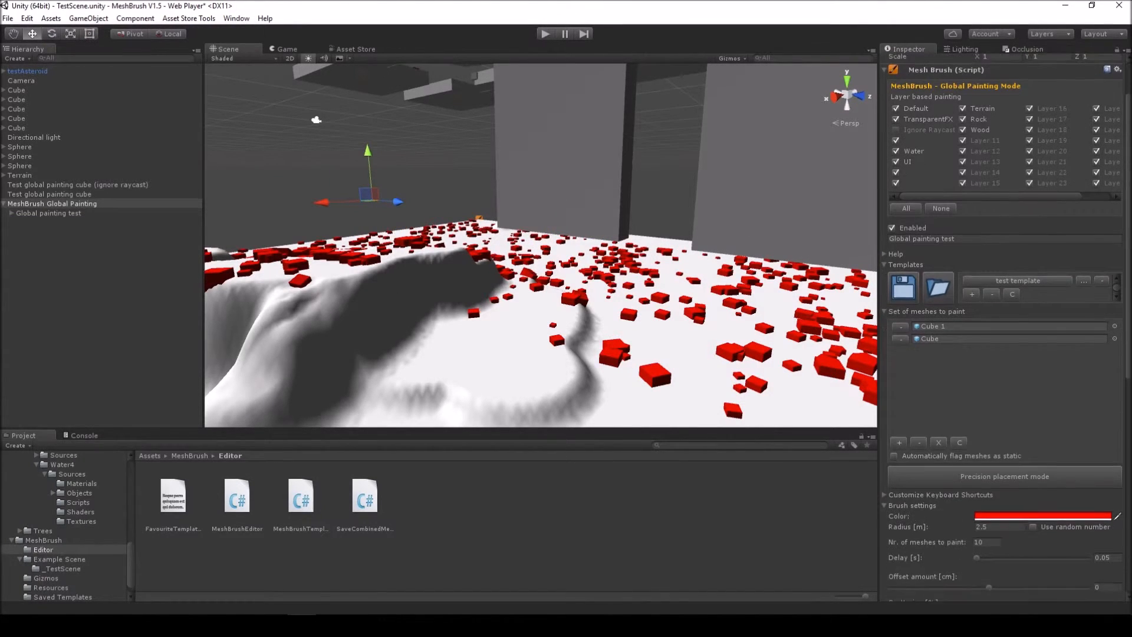
Examine how the global painting brush circle follows the terrain and the tall cubes in the scene
{"action": "mouse_move", "coordinate": [719, 304]}
{"action": "left_mouse_down", "text": "alt"}
{"action": "mouse_move", "coordinate": [613, 334]}
{"action": "mouse_move", "coordinate": [620, 326]}
{"action": "left_mouse_up", "text": "alt"}
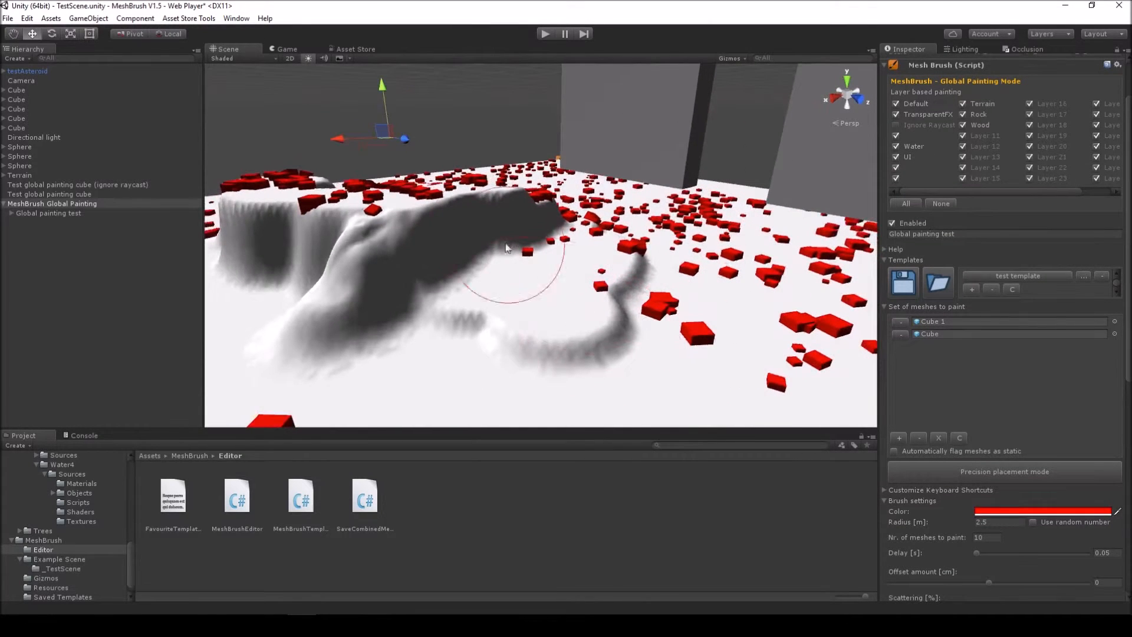
{"action": "mouse_move", "coordinate": [374, 369]}
{"action": "left_mouse_down", "text": "alt"}
{"action": "mouse_move", "coordinate": [462, 423]}
{"action": "mouse_move", "coordinate": [577, 172]}
{"action": "left_mouse_up", "text": "alt"}
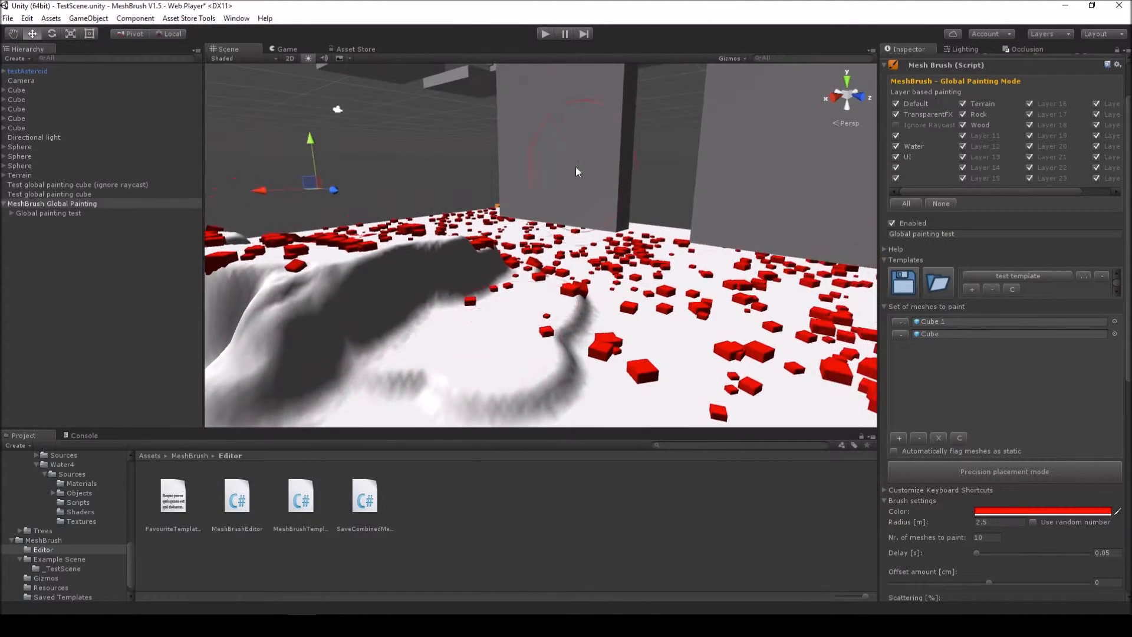
{"action": "left_click_drag", "start_coordinate": [490, 266], "coordinate": [598, 191], "text": "alt"}
{"action": "mouse_move", "coordinate": [446, 238]}
{"action": "right_mouse_down"}
{"action": "mouse_move", "coordinate": [487, 232]}
{"action": "mouse_move", "coordinate": [400, 233]}
{"action": "mouse_move", "coordinate": [434, 239]}
{"action": "mouse_move", "coordinate": [328, 171]}
{"action": "mouse_move", "coordinate": [578, 290]}
{"action": "mouse_move", "coordinate": [652, 301]}
{"action": "mouse_move", "coordinate": [672, 282]}
{"action": "mouse_move", "coordinate": [622, 377]}
{"action": "mouse_move", "coordinate": [625, 401]}
{"action": "right_mouse_up"}
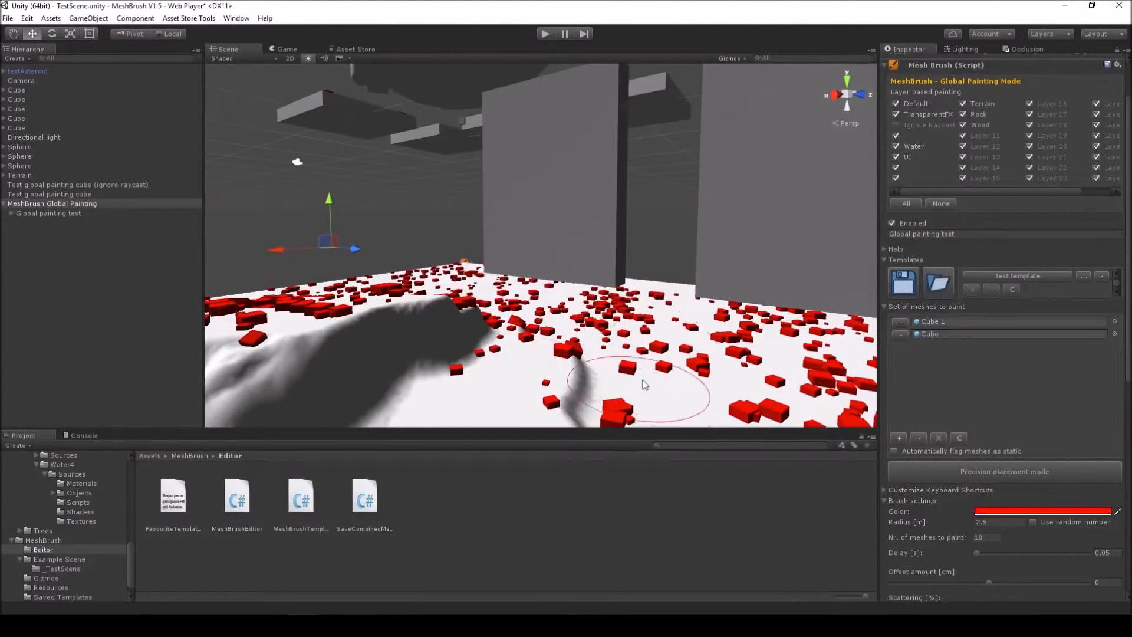
{"action": "scroll", "coordinate": [993, 143], "scroll_direction": "up", "scroll_amount": 1}
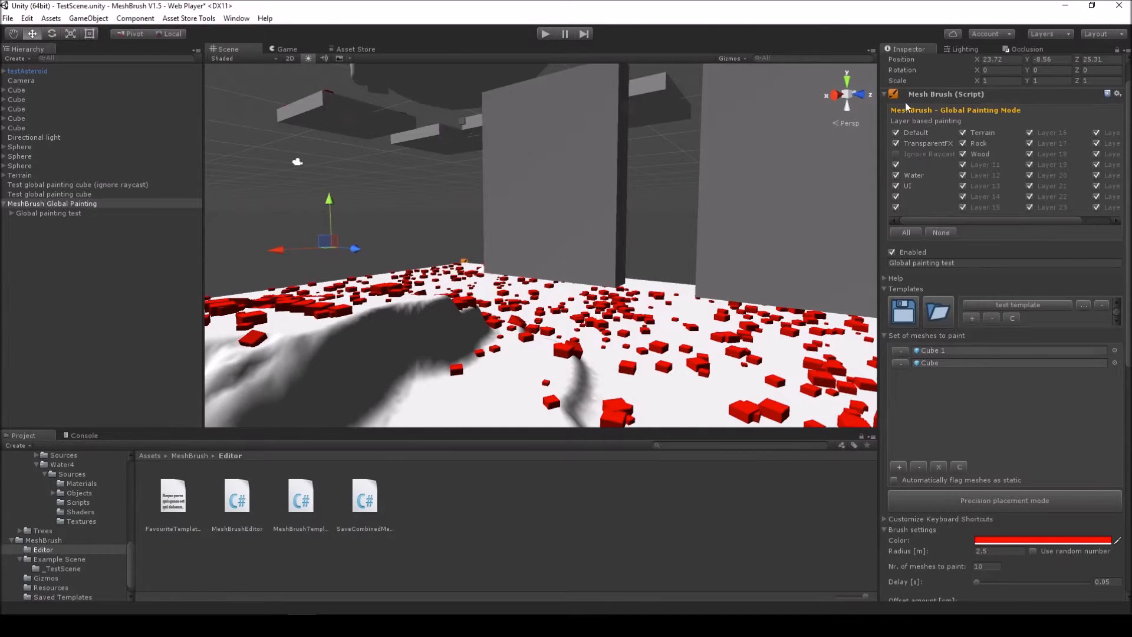
Read the layer-based painting description, and switch the Wood layer off and back on
{"action": "mouse_move", "coordinate": [962, 126]}
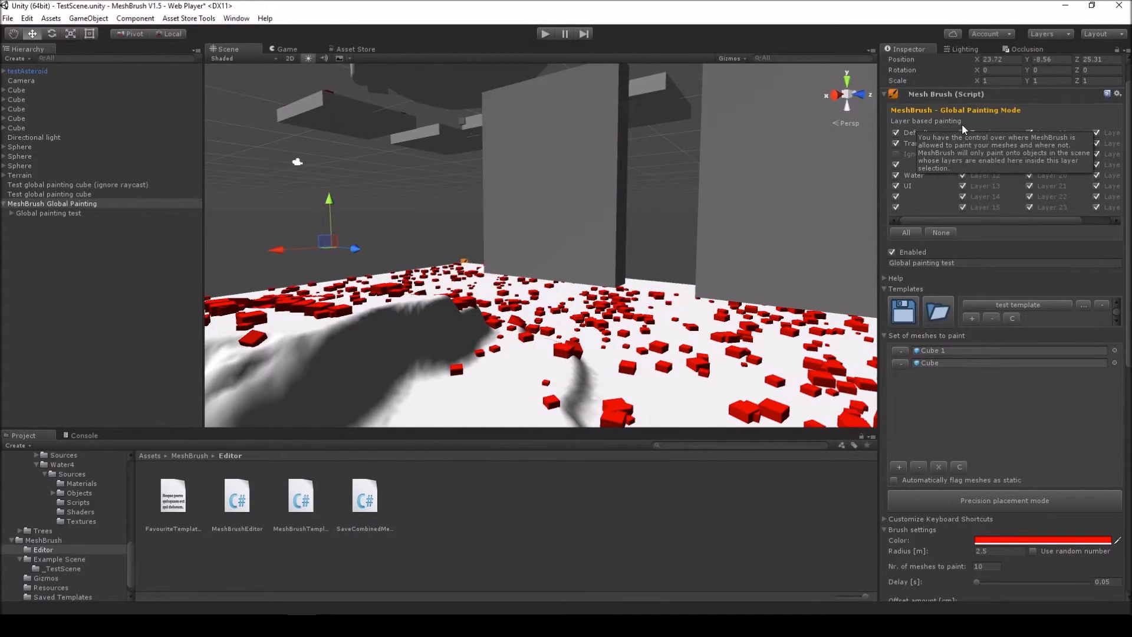
{"action": "left_click", "coordinate": [895, 197]}
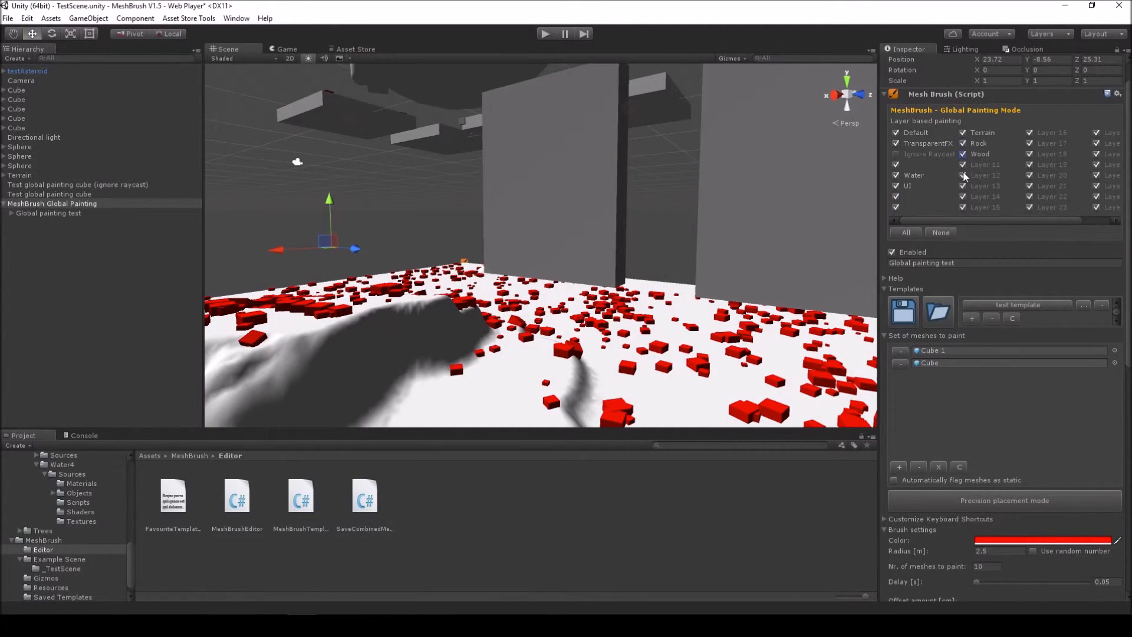
{"action": "left_click_drag", "start_coordinate": [811, 231], "coordinate": [906, 183], "text": "alt"}
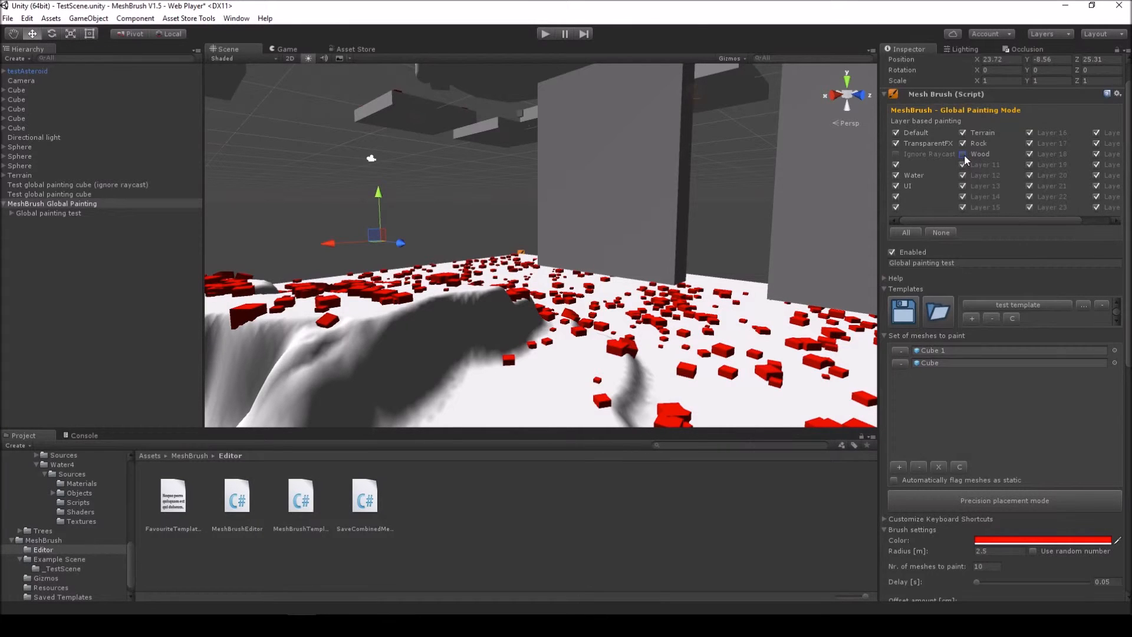
{"action": "mouse_move", "coordinate": [863, 236]}
{"action": "left_mouse_down", "text": "alt"}
{"action": "mouse_move", "coordinate": [878, 262]}
{"action": "mouse_move", "coordinate": [838, 234]}
{"action": "mouse_move", "coordinate": [719, 240]}
{"action": "mouse_move", "coordinate": [707, 225]}
{"action": "mouse_move", "coordinate": [805, 230]}
{"action": "left_mouse_up", "text": "alt"}
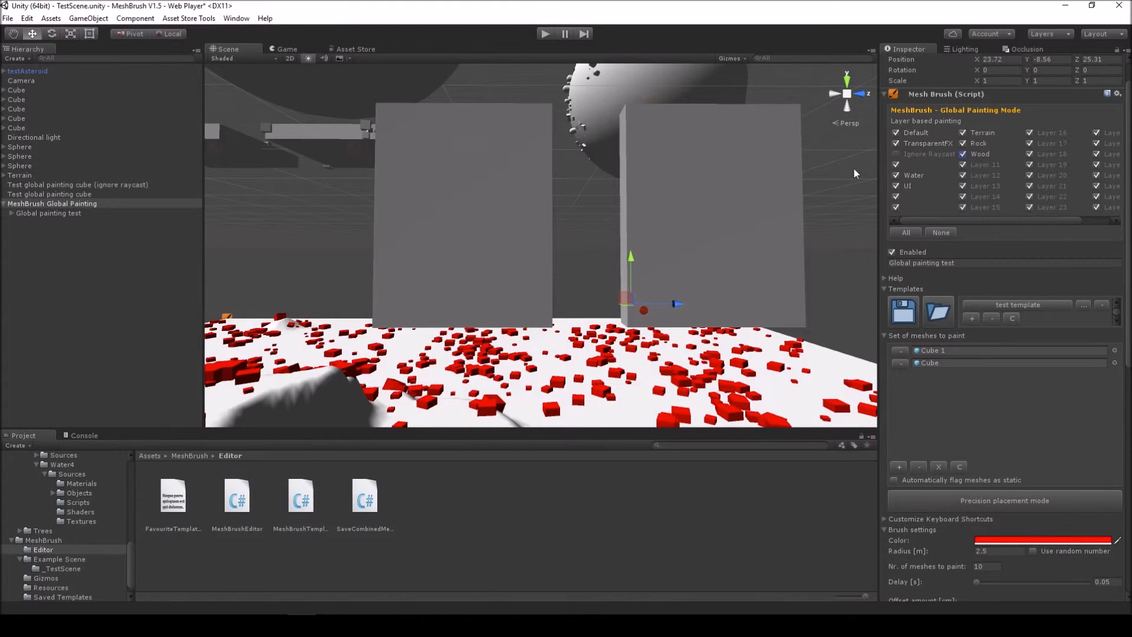
Check the layer assigned to Test global painting cube (ignore raycast), keep Ignore Raycast, and reselect the MeshBrush Global Painting object
{"action": "left_click", "coordinate": [724, 206]}
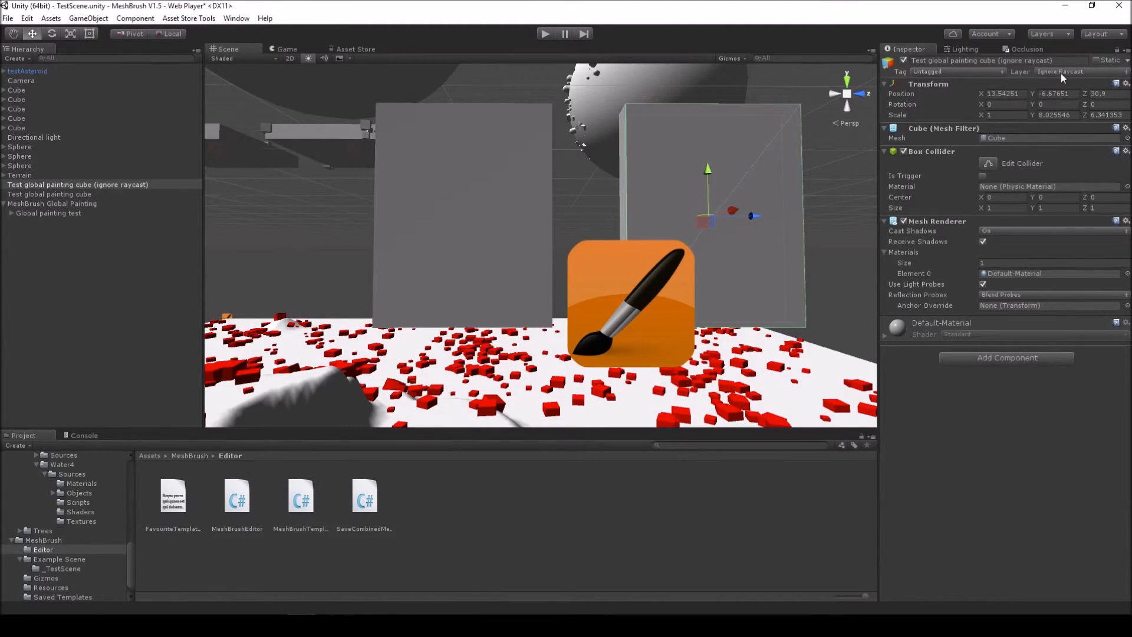
{"action": "left_click", "coordinate": [1055, 73]}
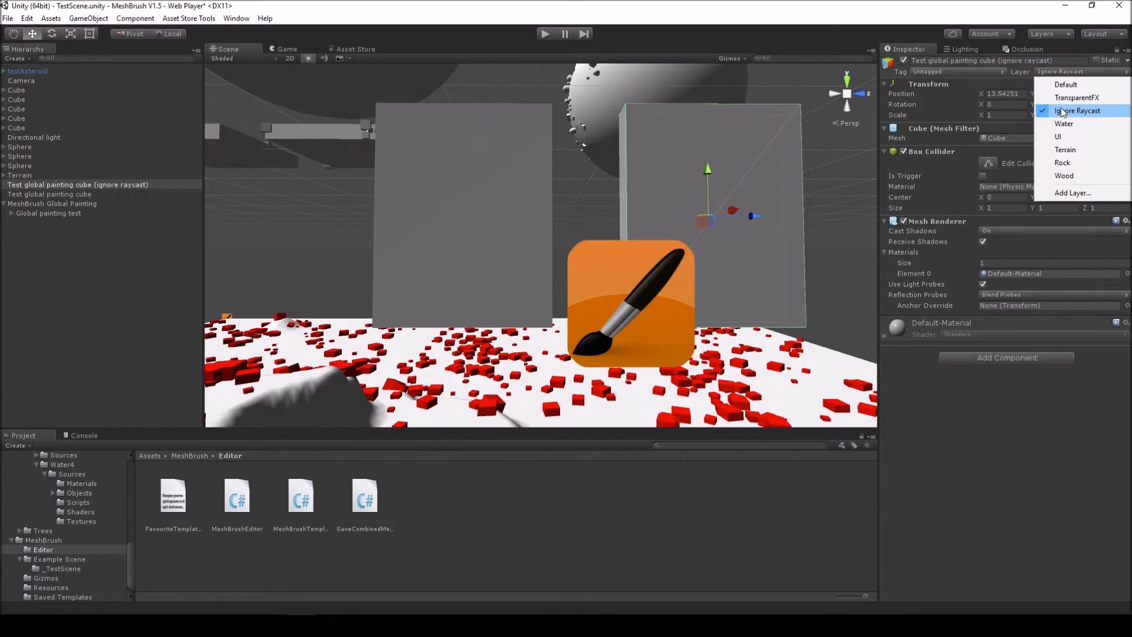
{"action": "left_click", "coordinate": [1068, 112]}
{"action": "left_click", "coordinate": [611, 291]}
{"action": "mouse_move", "coordinate": [688, 256]}
{"action": "right_mouse_down"}
{"action": "mouse_move", "coordinate": [684, 273]}
{"action": "mouse_move", "coordinate": [567, 247]}
{"action": "right_mouse_up"}
Set the layer of Test global painting cube (ignore raycast) to Wood
{"action": "mouse_move", "coordinate": [514, 218]}
{"action": "right_mouse_down"}
{"action": "mouse_move", "coordinate": [483, 316]}
{"action": "mouse_move", "coordinate": [612, 152]}
{"action": "right_mouse_up"}
{"action": "left_click", "coordinate": [612, 152]}
{"action": "left_click", "coordinate": [1061, 71]}
{"action": "left_click", "coordinate": [1065, 175]}
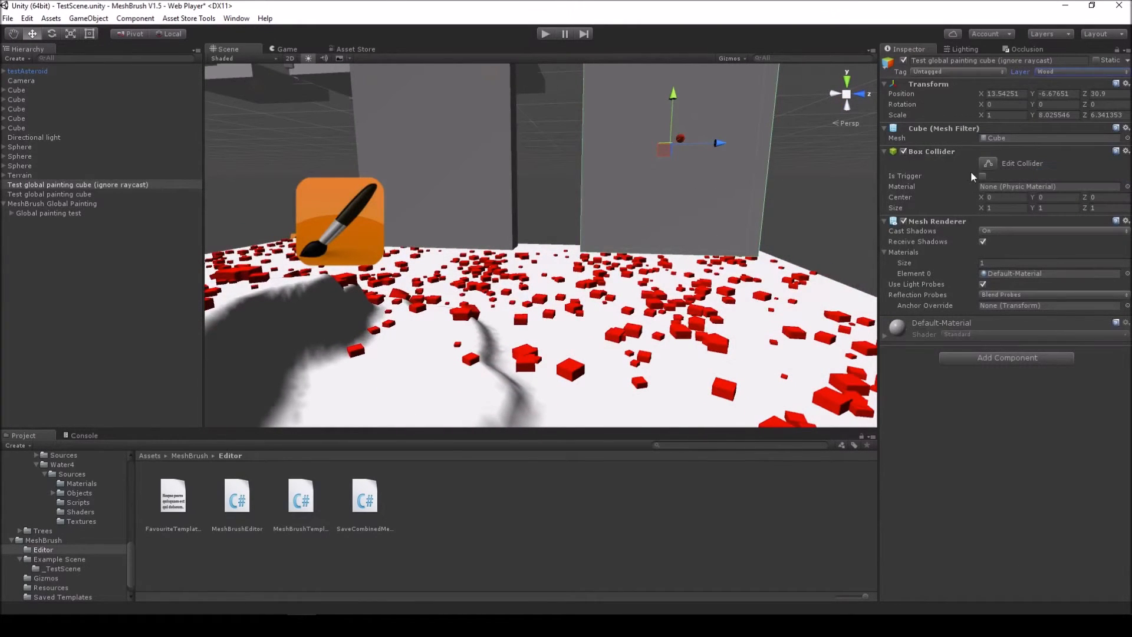
Disable the Wood layer on the MeshBrush Global Painting object and test the brush over both tall cubes
{"action": "left_click", "coordinate": [352, 239]}
{"action": "left_click", "coordinate": [962, 188]}
{"action": "mouse_move", "coordinate": [551, 265]}
{"action": "right_mouse_down"}
{"action": "mouse_move", "coordinate": [588, 225]}
{"action": "mouse_move", "coordinate": [637, 236]}
{"action": "right_mouse_up"}
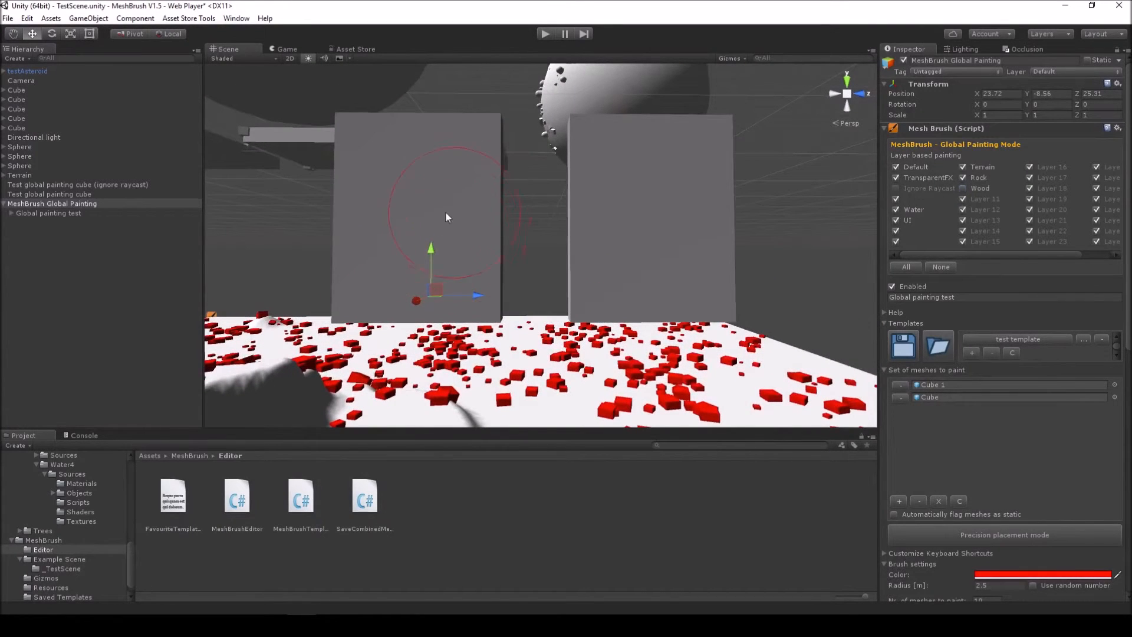
{"action": "mouse_move", "coordinate": [473, 217]}
{"action": "right_mouse_down"}
{"action": "mouse_move", "coordinate": [613, 235]}
{"action": "mouse_move", "coordinate": [631, 252]}
{"action": "mouse_move", "coordinate": [617, 261]}
{"action": "right_mouse_up"}
Re-enable the Wood layer for global painting and paint several batches of meshes onto both tall cubes
{"action": "left_click", "coordinate": [963, 188]}
{"action": "key", "text": "p"}
{"action": "key", "text": "p"}
{"action": "key", "text": "p"}
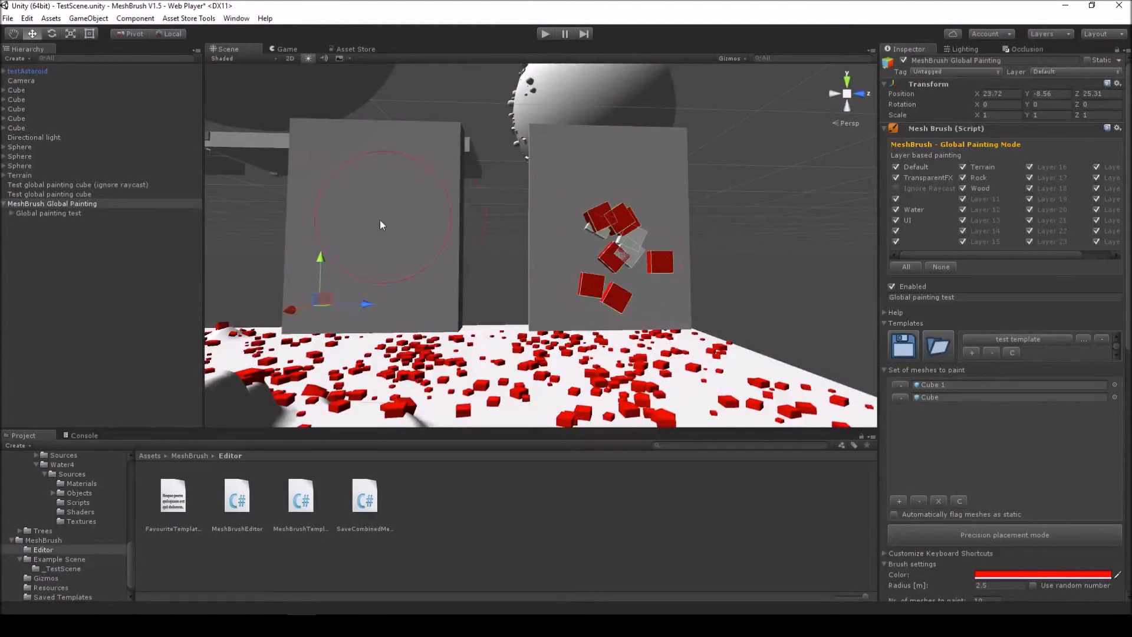
{"action": "key", "text": "p"}
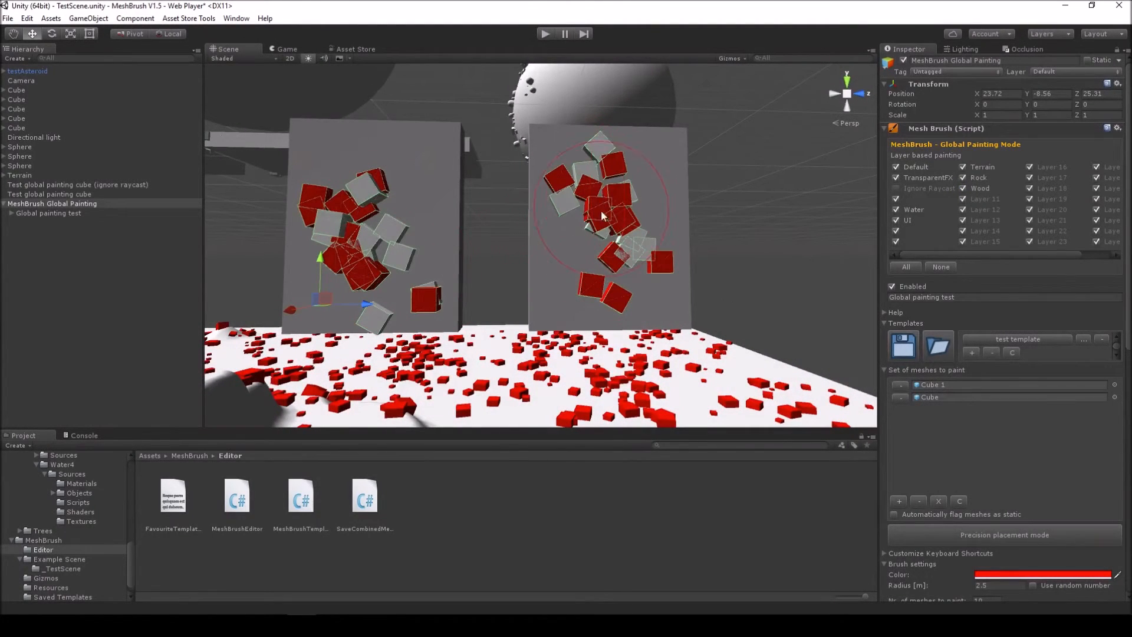
Erase the painted meshes from both tall cubes with the brush
{"action": "key", "text": "l"}
{"action": "key", "text": "l"}
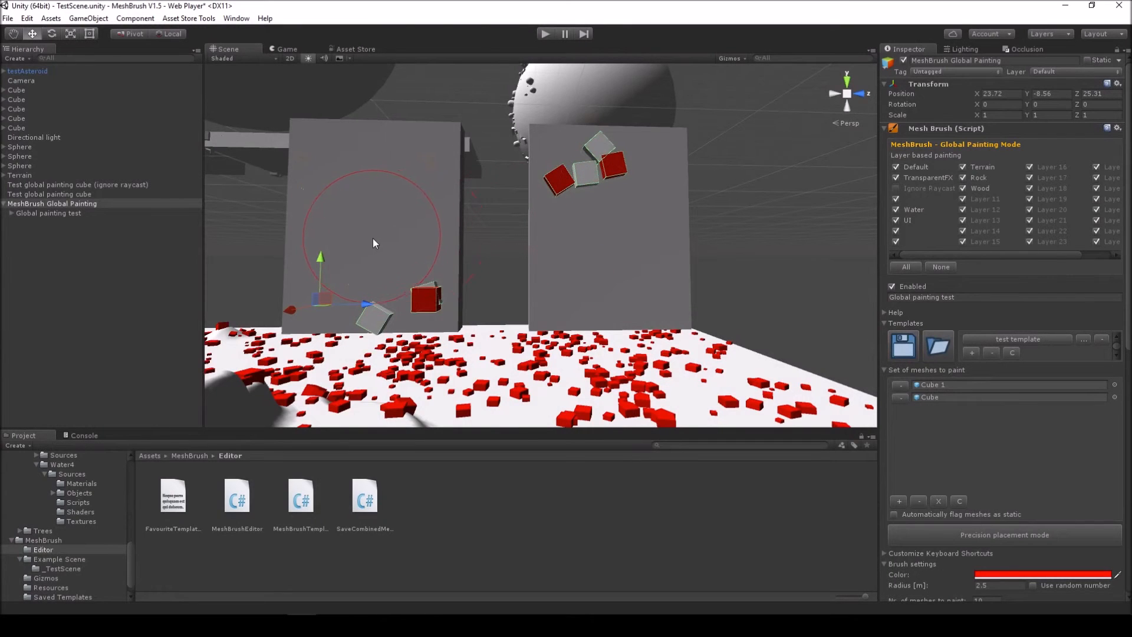
{"action": "right_click_drag", "start_coordinate": [559, 248], "coordinate": [475, 277]}
{"action": "key", "text": "l"}
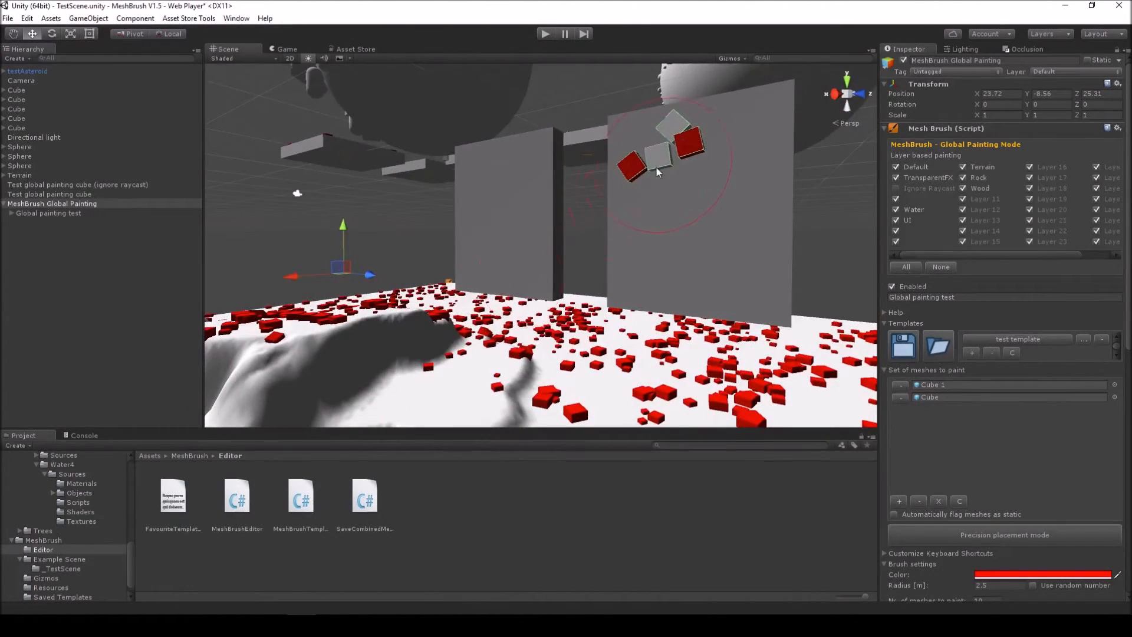
{"action": "key", "text": "l"}
Paint a batch of meshes onto the cube on the Wood layer and combine them with the brush
{"action": "right_click_drag", "start_coordinate": [665, 202], "coordinate": [674, 207]}
{"action": "key", "text": "p"}
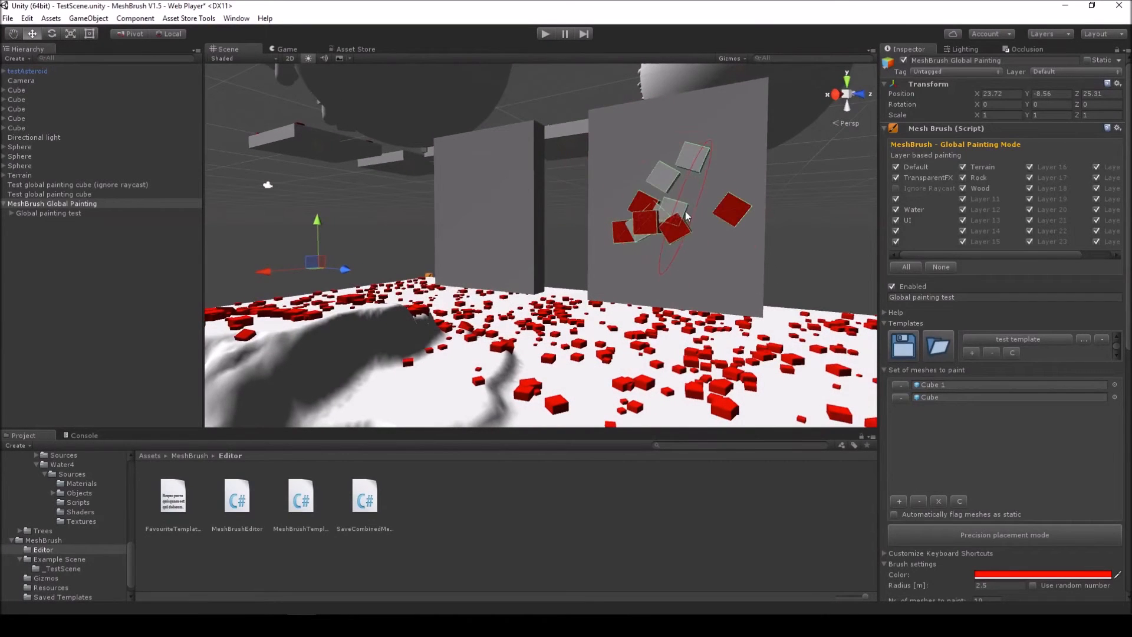
{"action": "key", "text": "k"}
{"action": "mouse_move", "coordinate": [677, 262]}
{"action": "right_mouse_down"}
{"action": "mouse_move", "coordinate": [726, 286]}
{"action": "mouse_move", "coordinate": [566, 164]}
{"action": "mouse_move", "coordinate": [596, 139]}
{"action": "mouse_move", "coordinate": [648, 199]}
{"action": "mouse_move", "coordinate": [616, 176]}
{"action": "mouse_move", "coordinate": [693, 230]}
{"action": "right_mouse_up"}
{"action": "left_click", "coordinate": [732, 262]}
{"action": "key", "text": "s"}
{"action": "key", "text": "w"}
Select the red and the grey combined mesh on the cube in turn and delete both
{"action": "left_click", "coordinate": [705, 252]}
{"action": "left_click", "coordinate": [762, 184]}
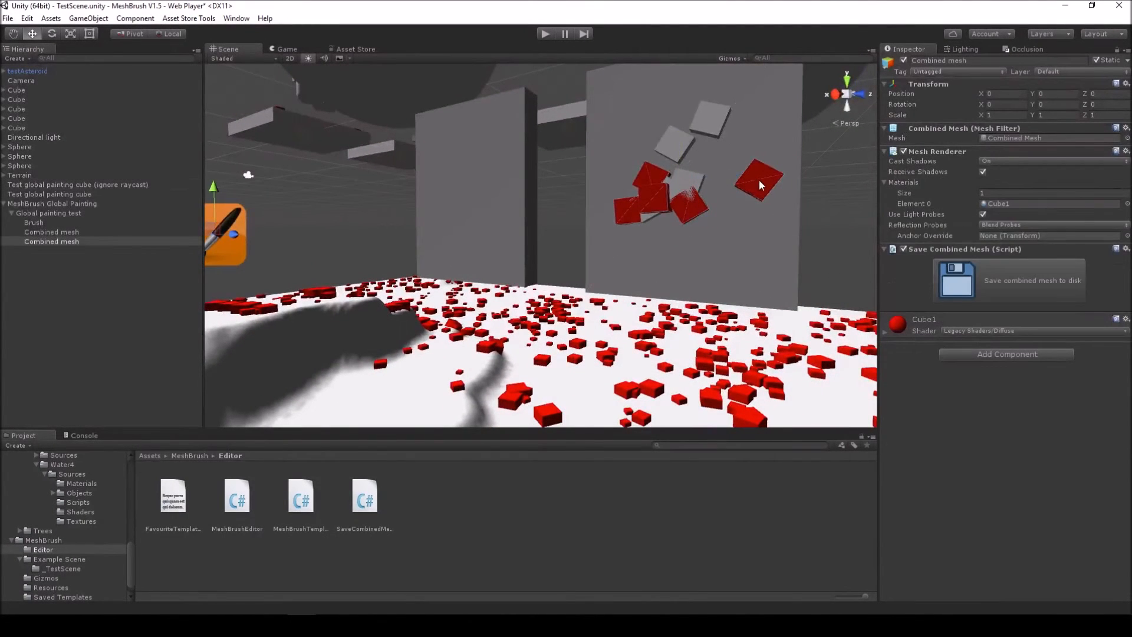
{"action": "key", "text": "Delete"}
{"action": "left_click", "coordinate": [684, 183]}
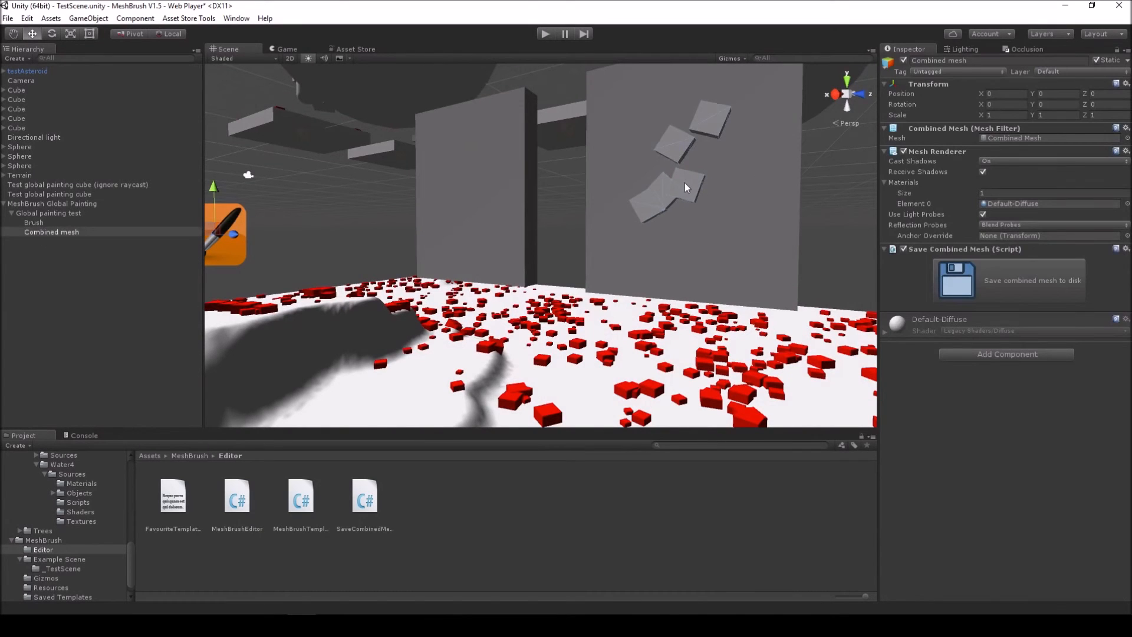
{"action": "key", "text": "Delete"}
Open the MeshBrush folder in the project assets to show its scripts and documentation
{"action": "right_click_drag", "start_coordinate": [684, 183], "coordinate": [532, 235]}
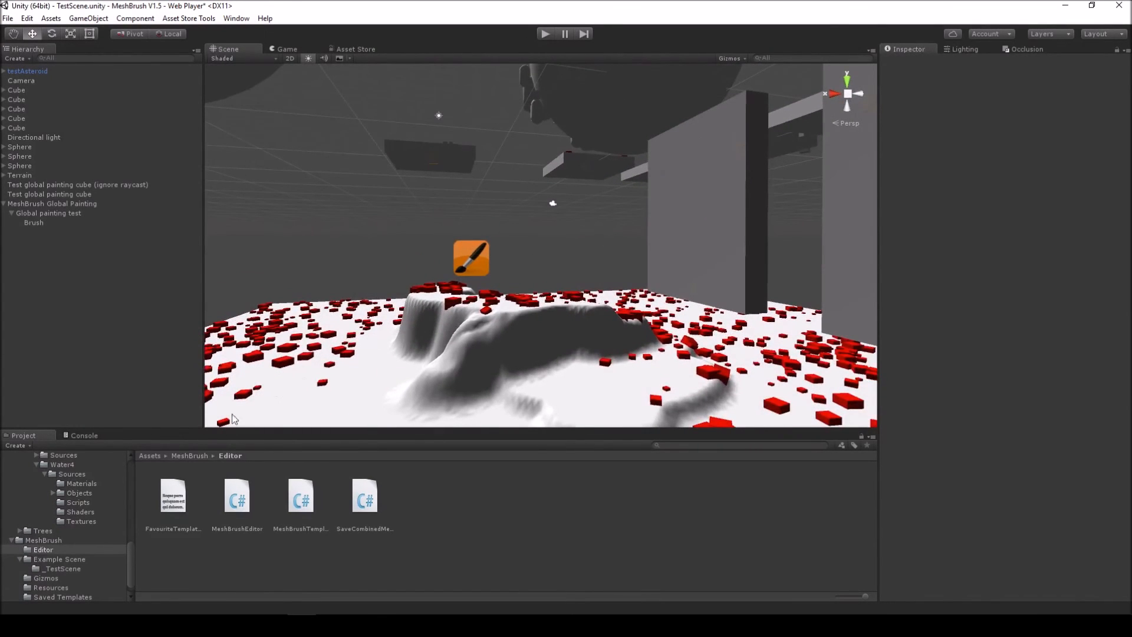
{"action": "left_click", "coordinate": [189, 455]}
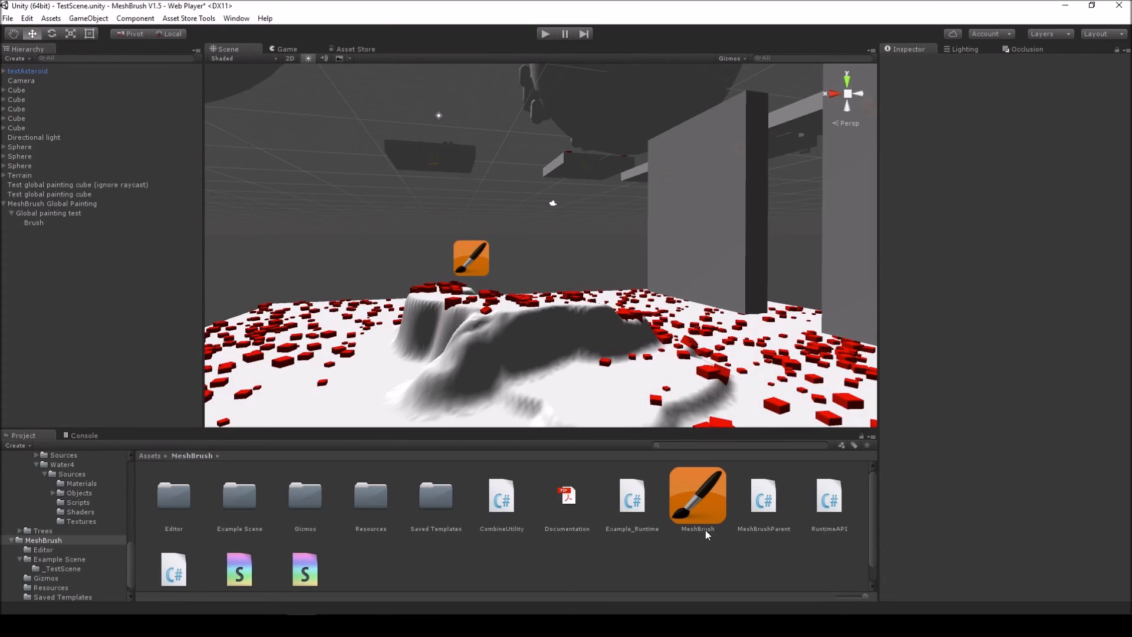